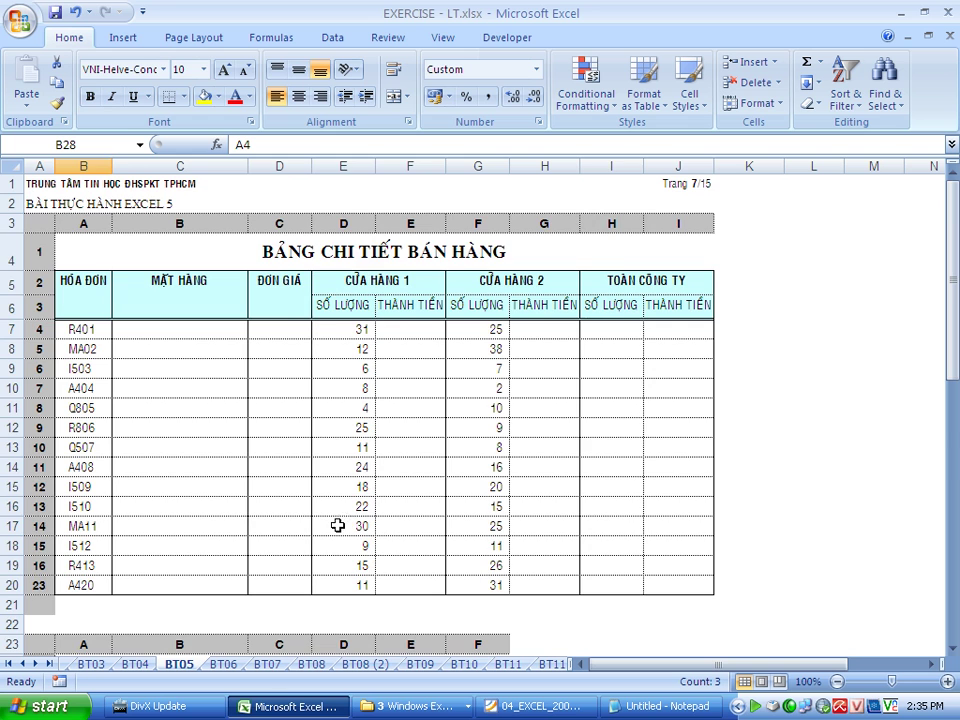
# Step: Start a VLOOKUP in C7 keyed on LEFT(B7,2), the invoice code's first two characters
pyautogui.scroll(-3, 111, 412)
pyautogui.scroll(-1, 88, 400)
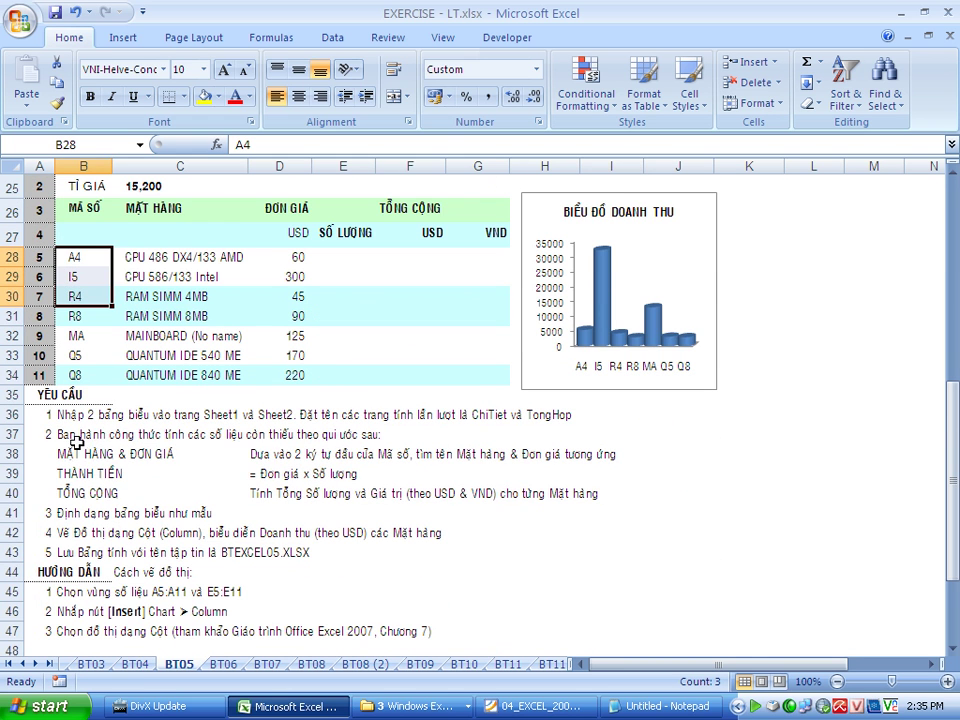
pyautogui.moveTo(66, 445)
pyautogui.mouseDown()
pyautogui.moveTo(188, 453)
pyautogui.moveTo(628, 436)
pyautogui.moveTo(634, 453)
pyautogui.mouseUp()
pyautogui.scroll(4, 186, 358)
pyautogui.scroll(4, 186, 358)
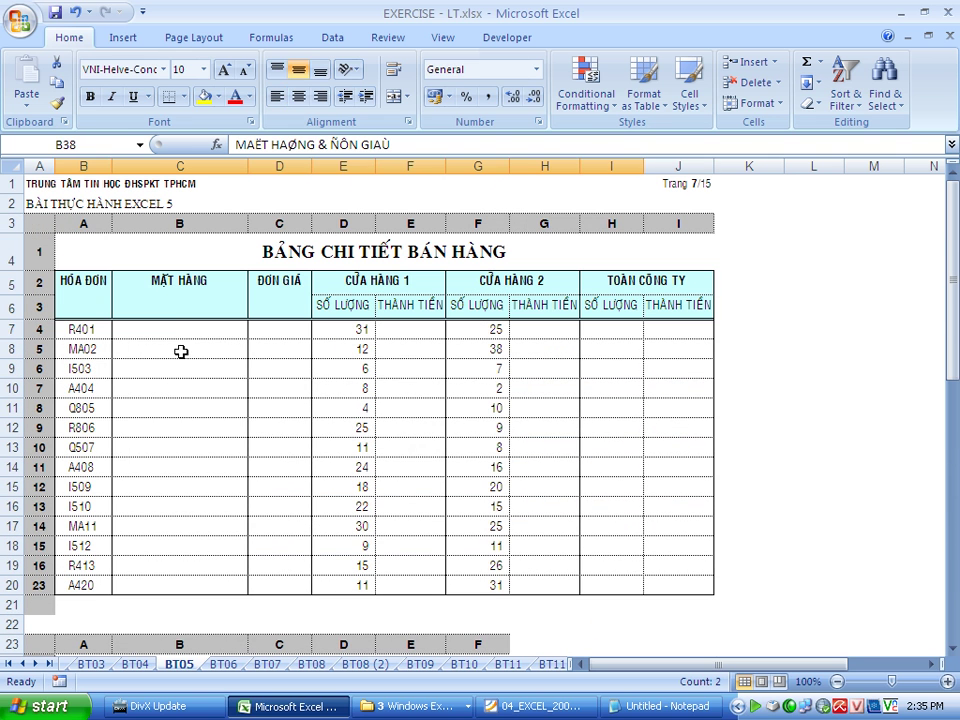
pyautogui.click(171, 329)
pyautogui.write('=')
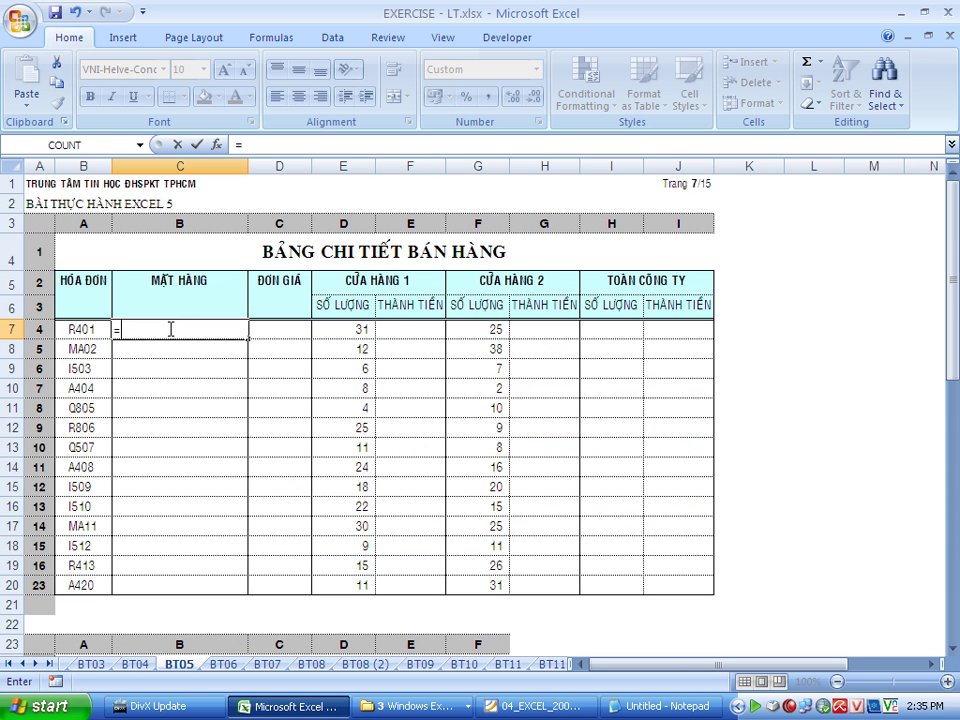
pyautogui.write('vlooku')
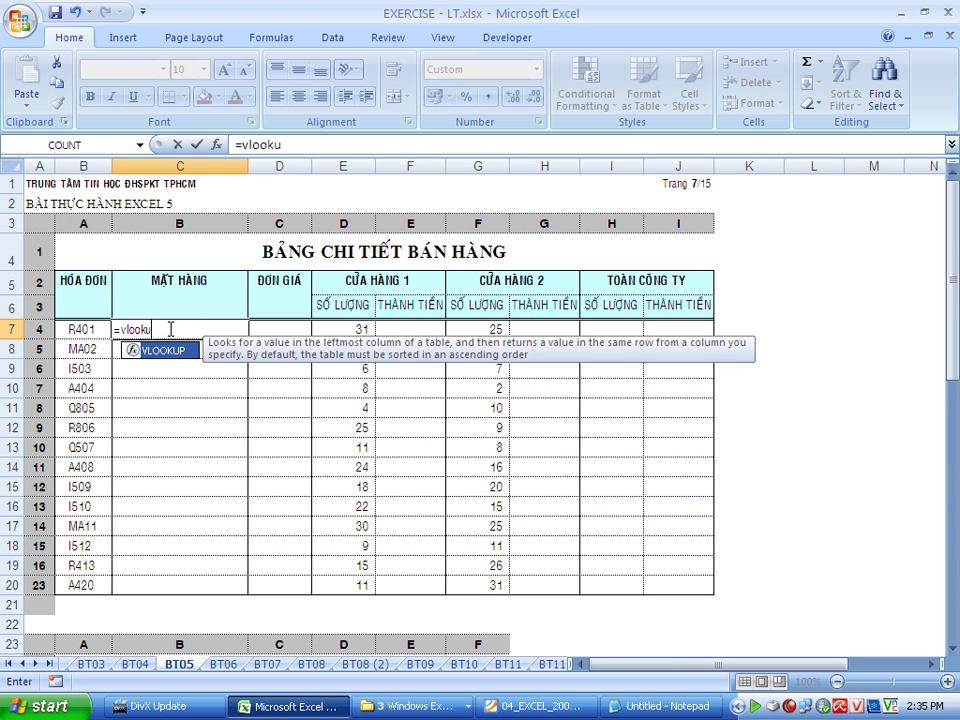
pyautogui.write('p(')
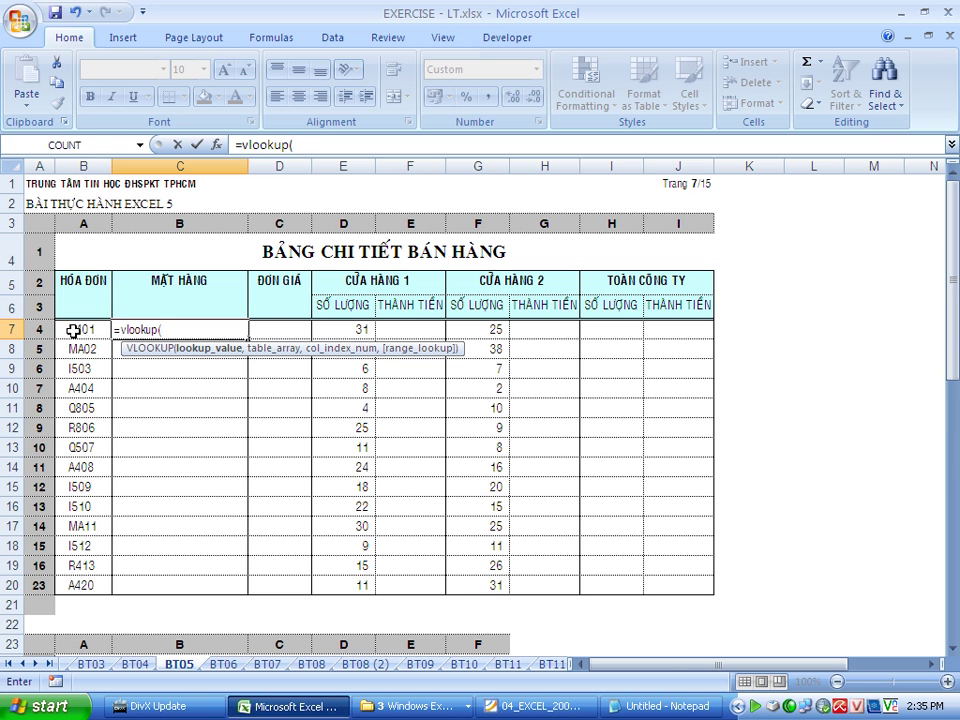
pyautogui.write('left')
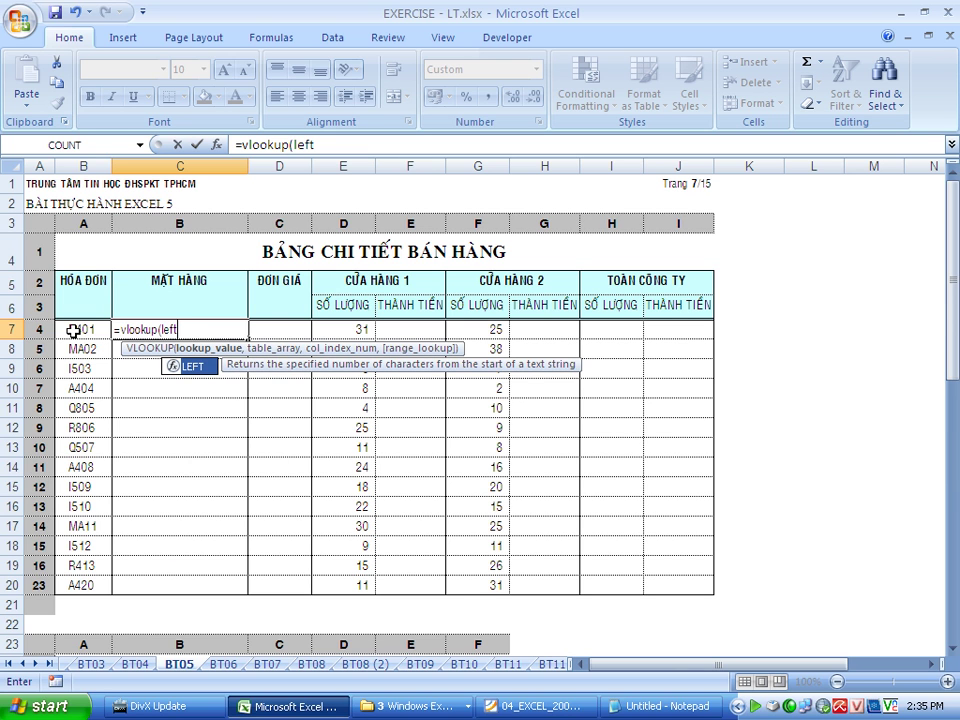
pyautogui.write('(')
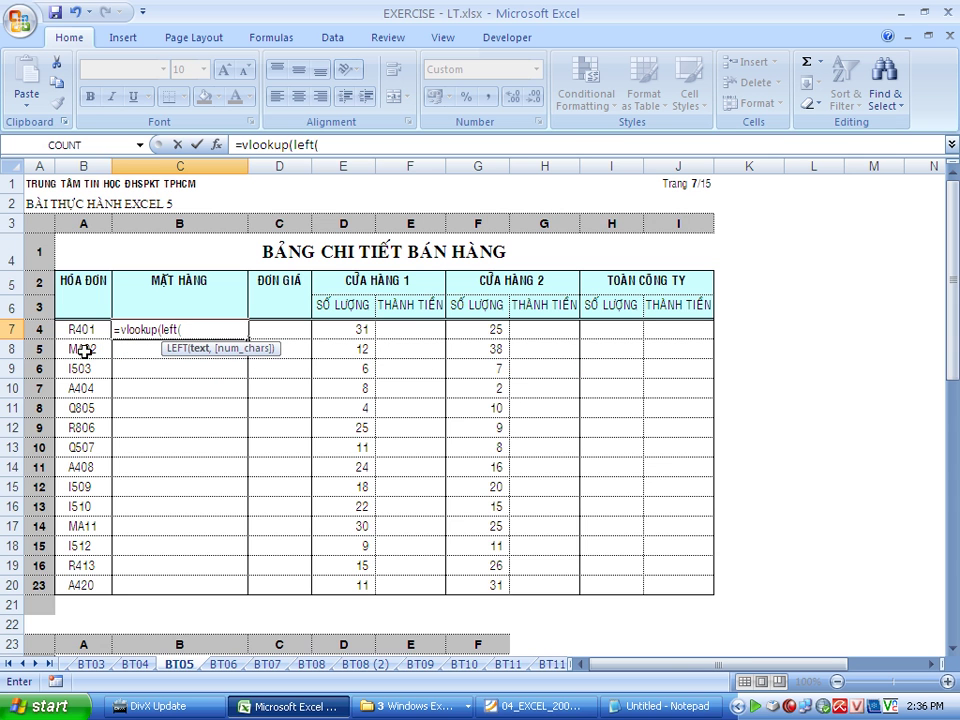
pyautogui.moveTo(955, 280); pyautogui.dragTo(955, 400)
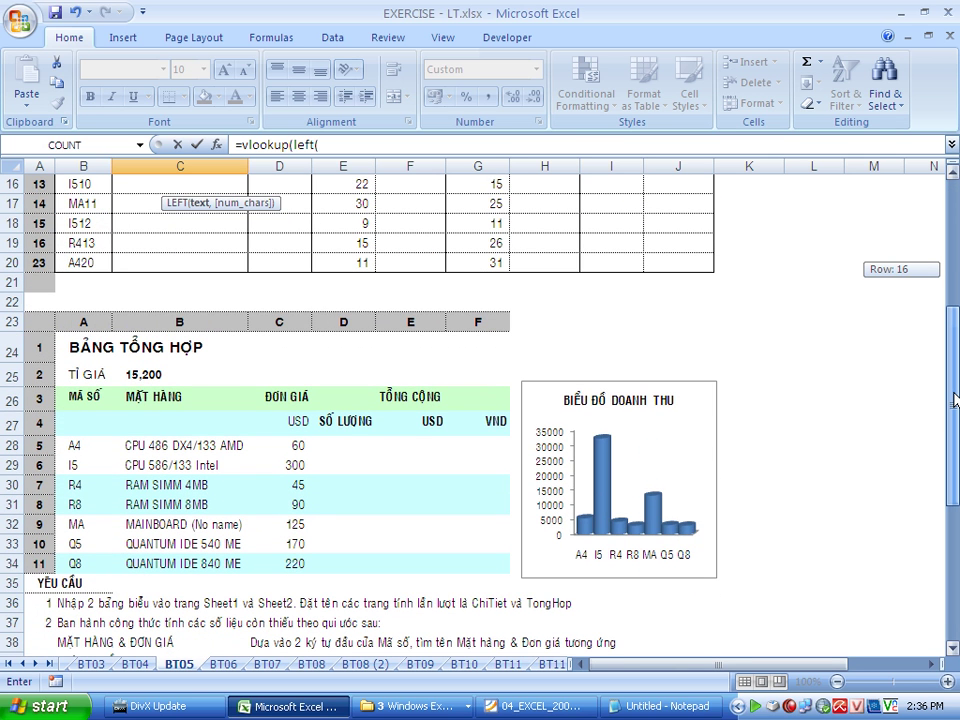
pyautogui.moveTo(955, 400); pyautogui.dragTo(955, 288)
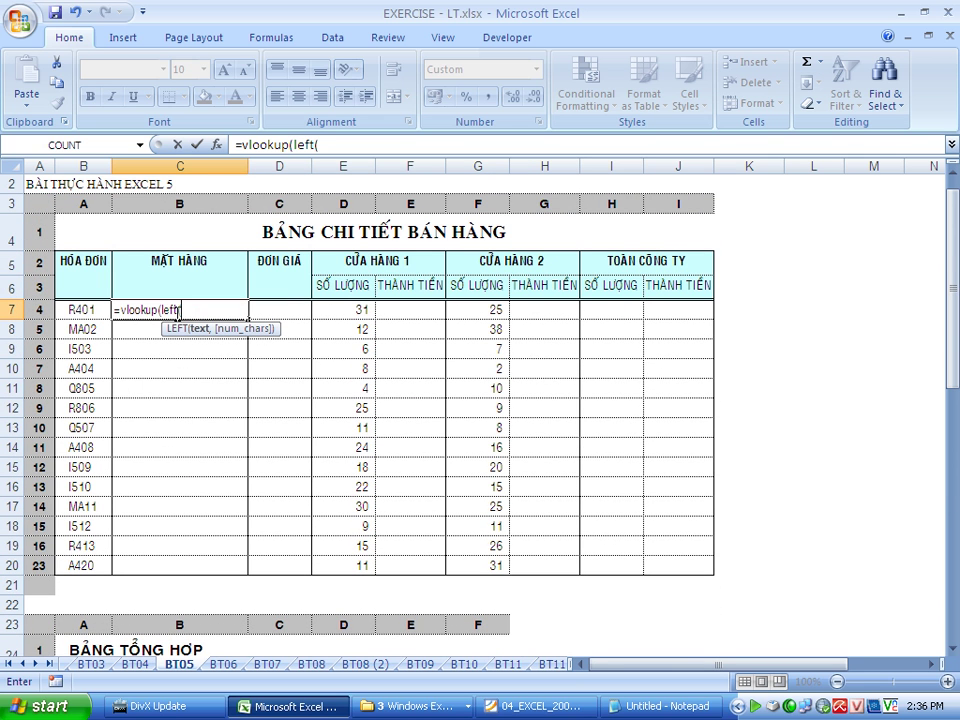
pyautogui.click(88, 311)
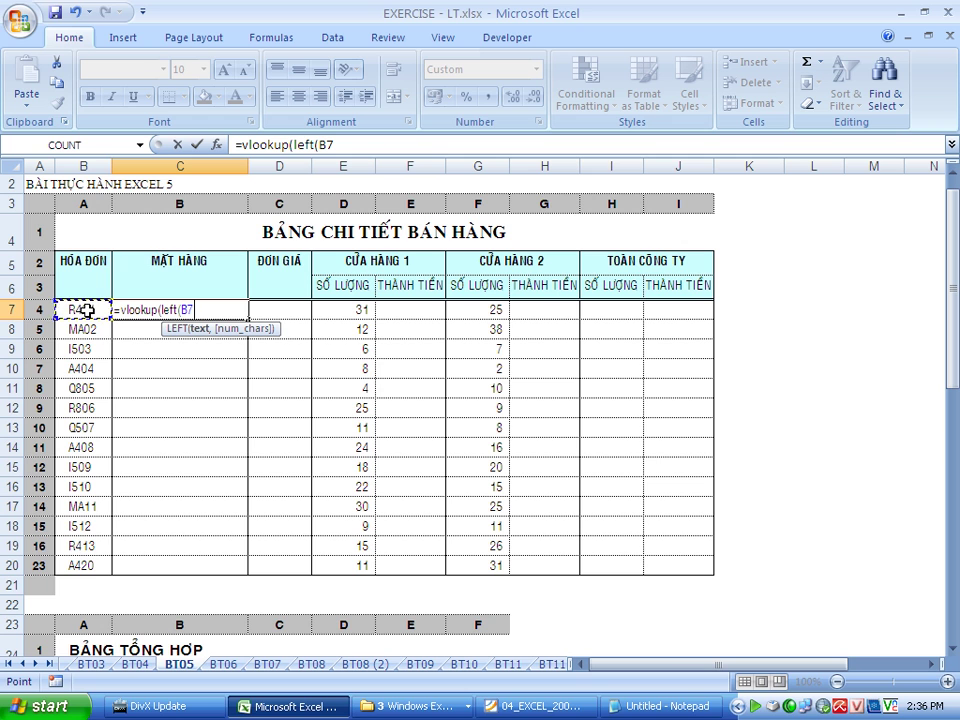
pyautogui.write(',2')
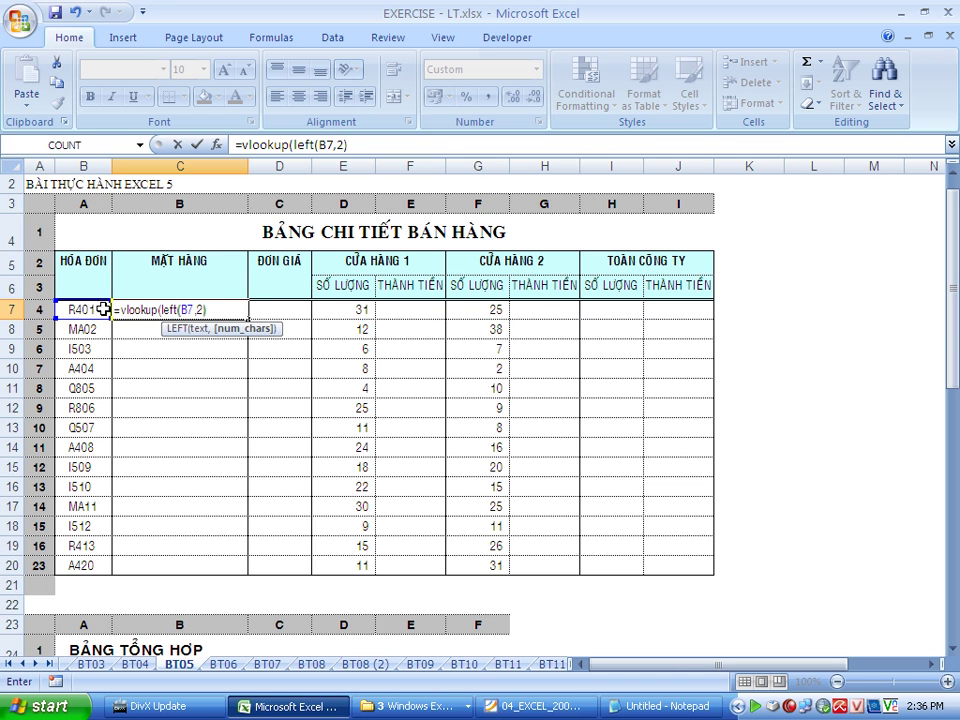
pyautogui.click(235, 311)
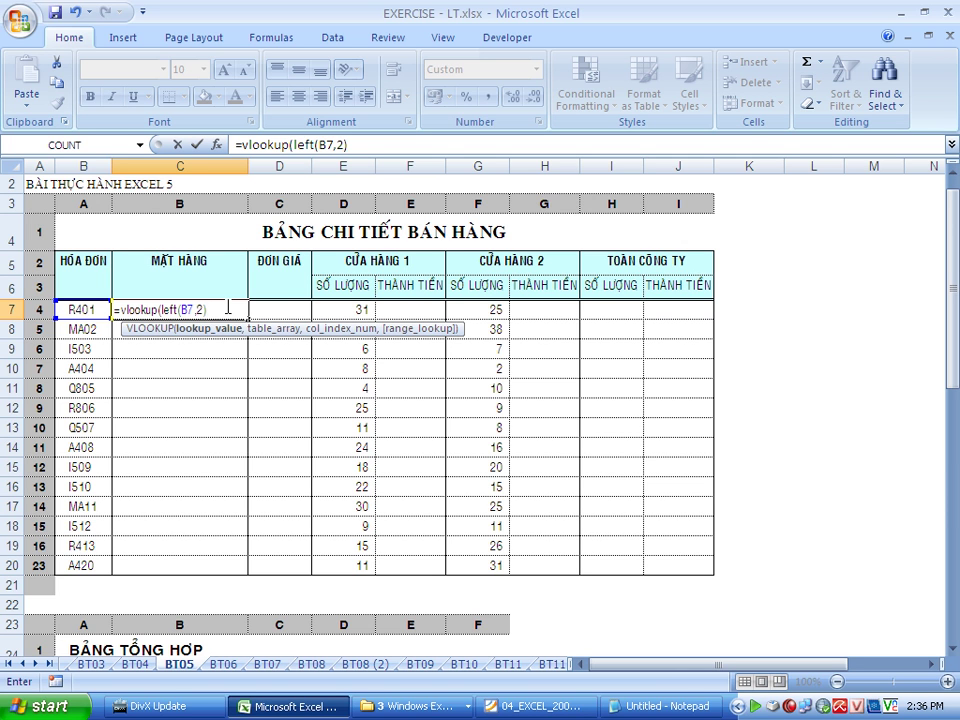
pyautogui.write(',')
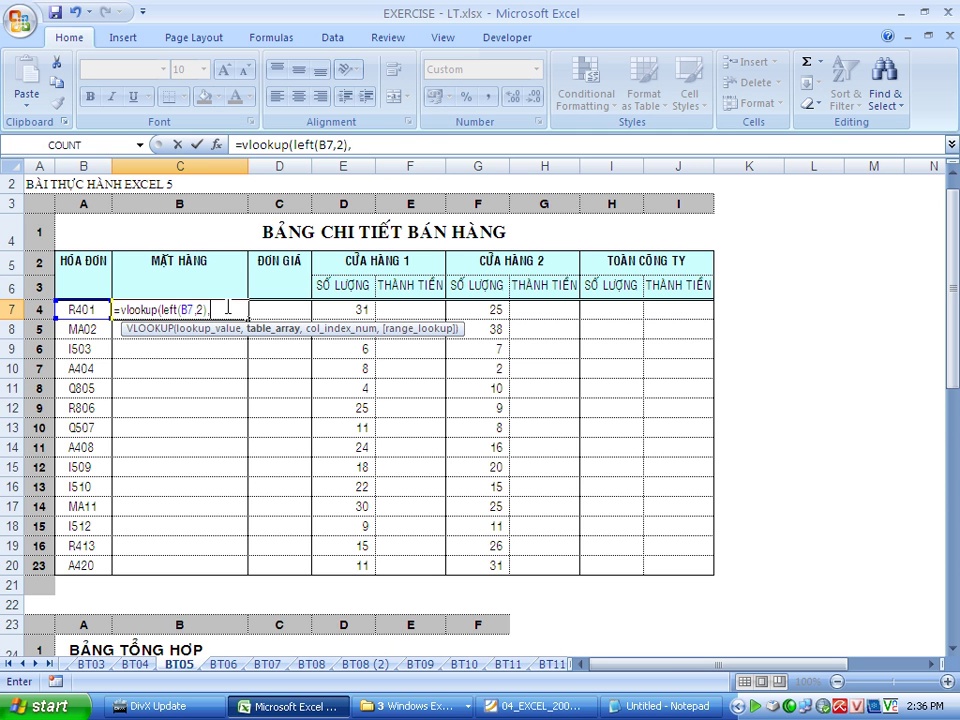
# Step: Complete it with absolute table $B$28:$G$34, column 2 and exact match, returning RAM SIMM 4MB
pyautogui.moveTo(945, 270); pyautogui.dragTo(945, 360)
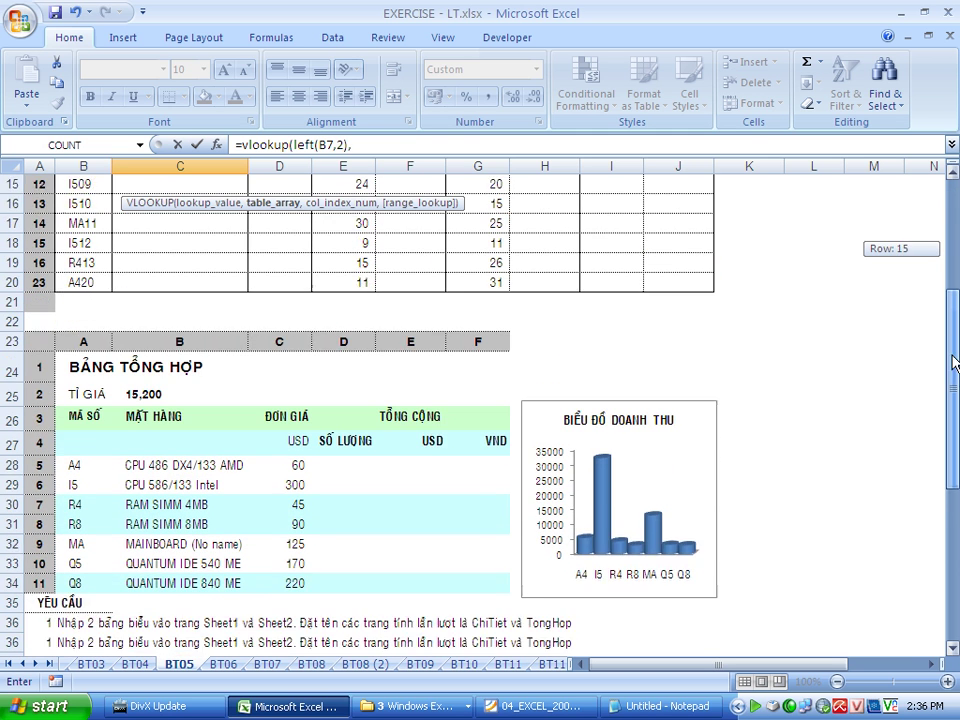
pyautogui.moveTo(75, 425)
pyautogui.mouseDown()
pyautogui.moveTo(172, 474)
pyautogui.moveTo(476, 548)
pyautogui.mouseUp()
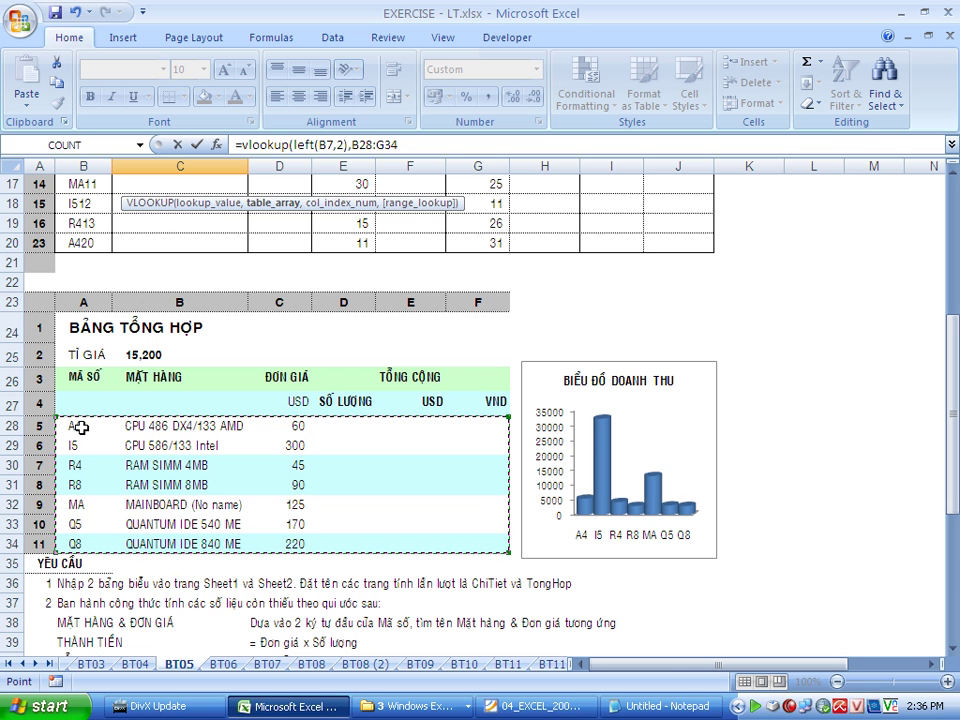
pyautogui.moveTo(76, 398)
pyautogui.mouseDown()
pyautogui.moveTo(387, 531)
pyautogui.moveTo(73, 425)
pyautogui.moveTo(410, 529)
pyautogui.mouseUp()
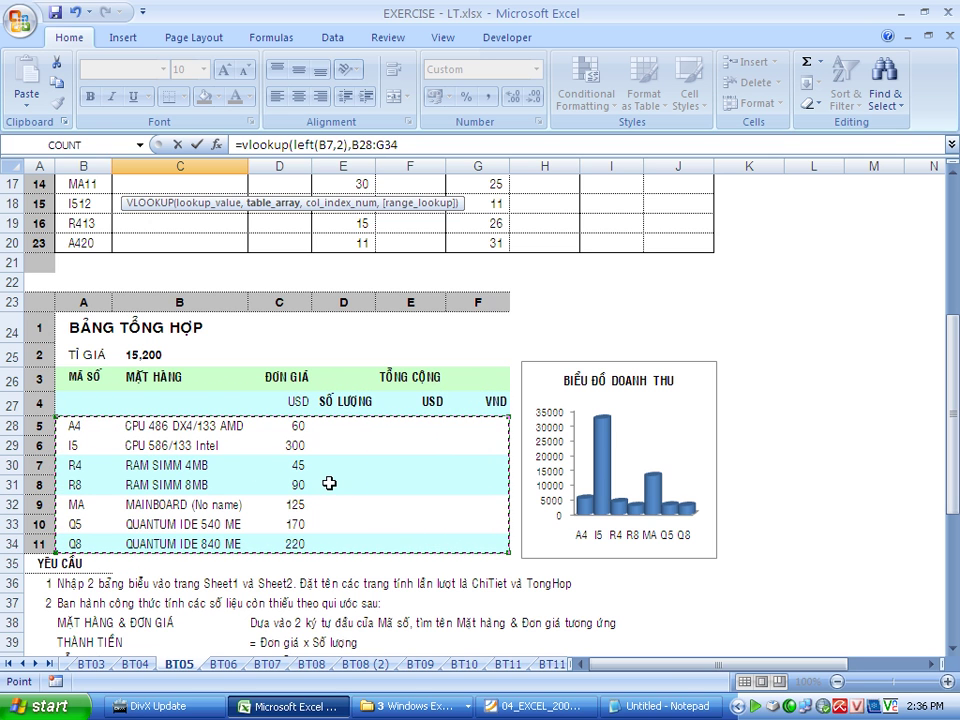
pyautogui.moveTo(413, 146); pyautogui.dragTo(363, 145)
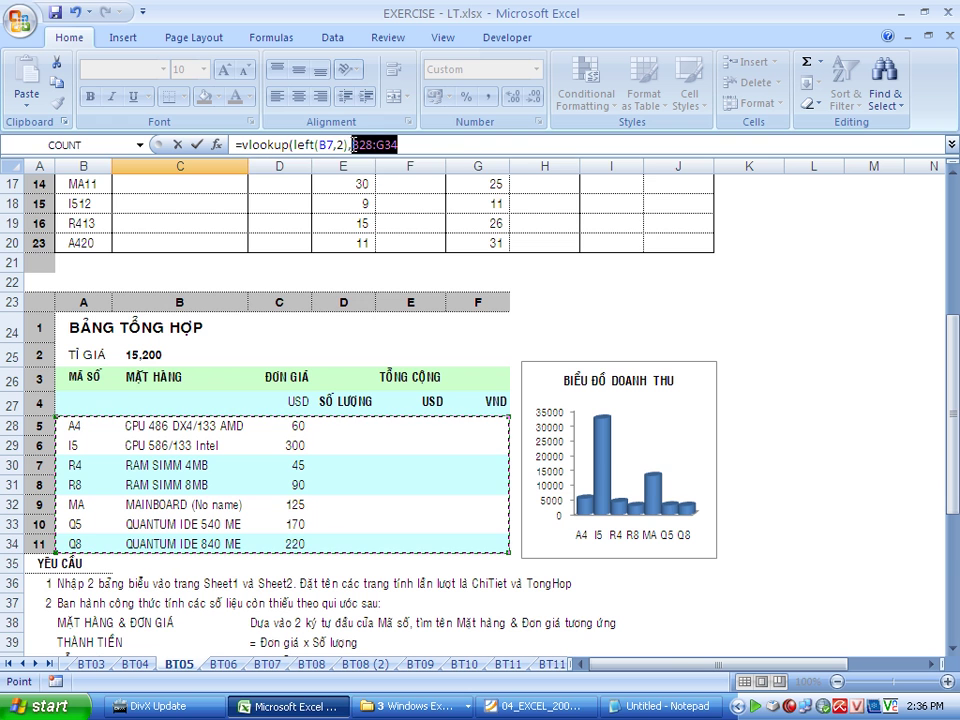
pyautogui.press('F4')
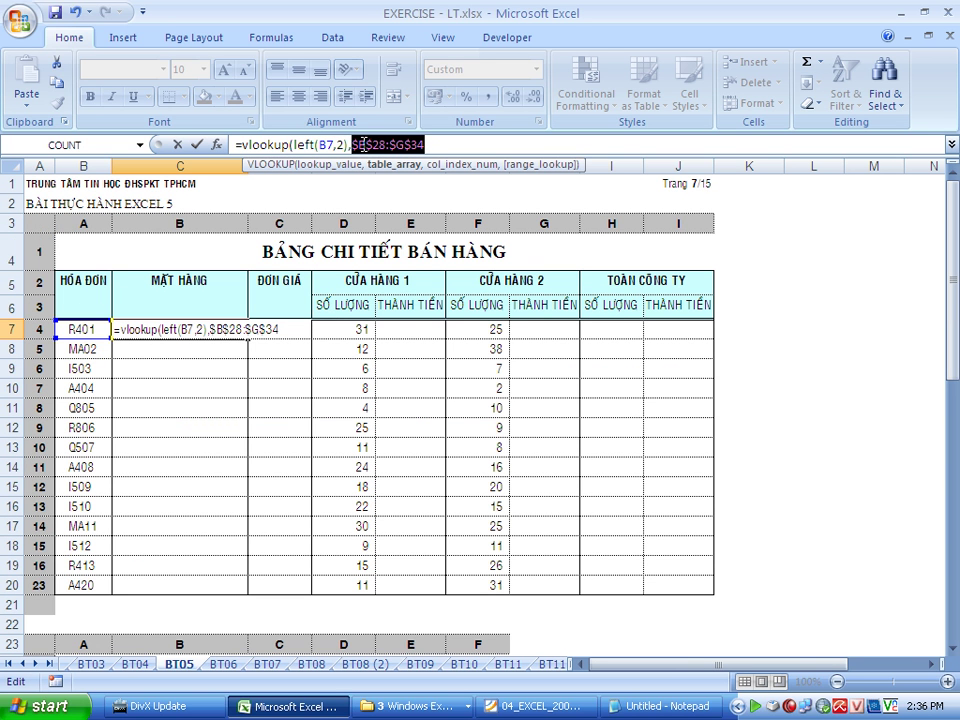
pyautogui.click(436, 151)
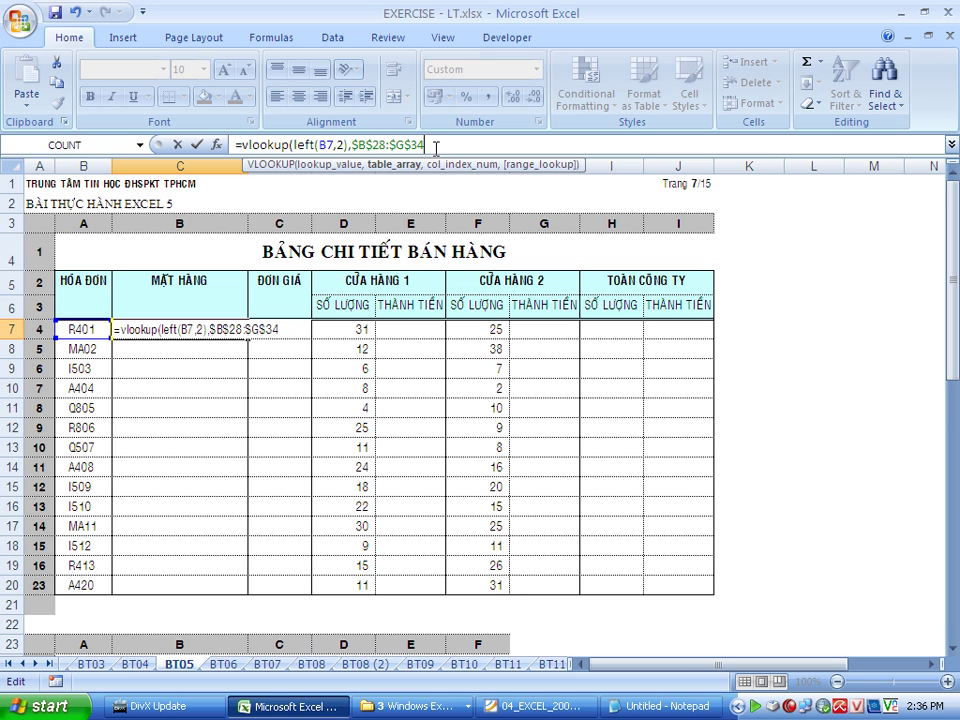
pyautogui.write(',')
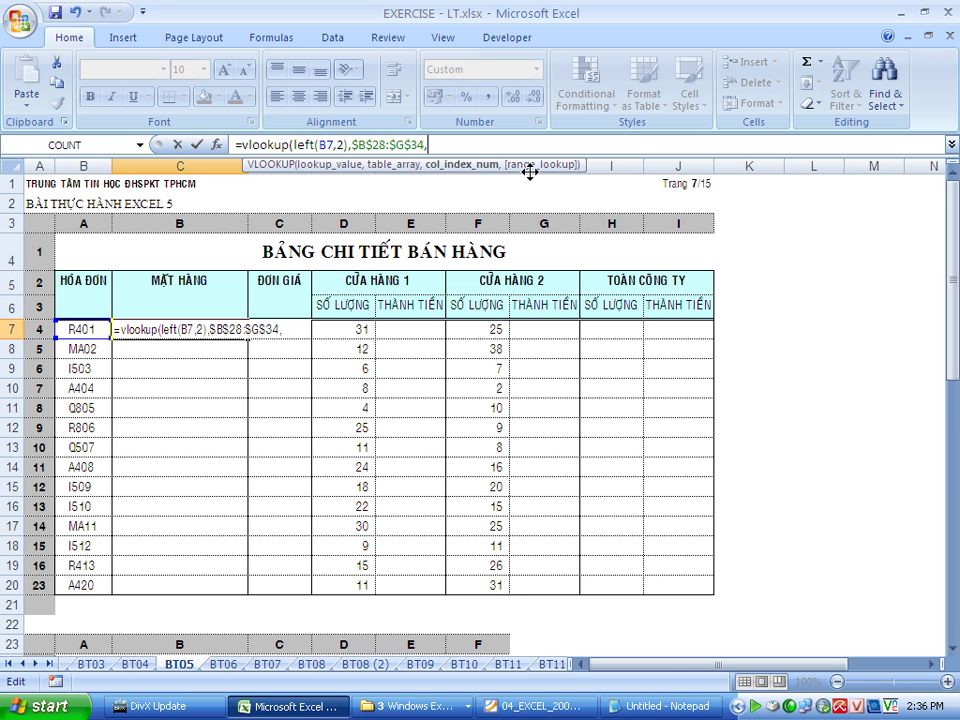
pyautogui.moveTo(953, 220); pyautogui.dragTo(950, 343)
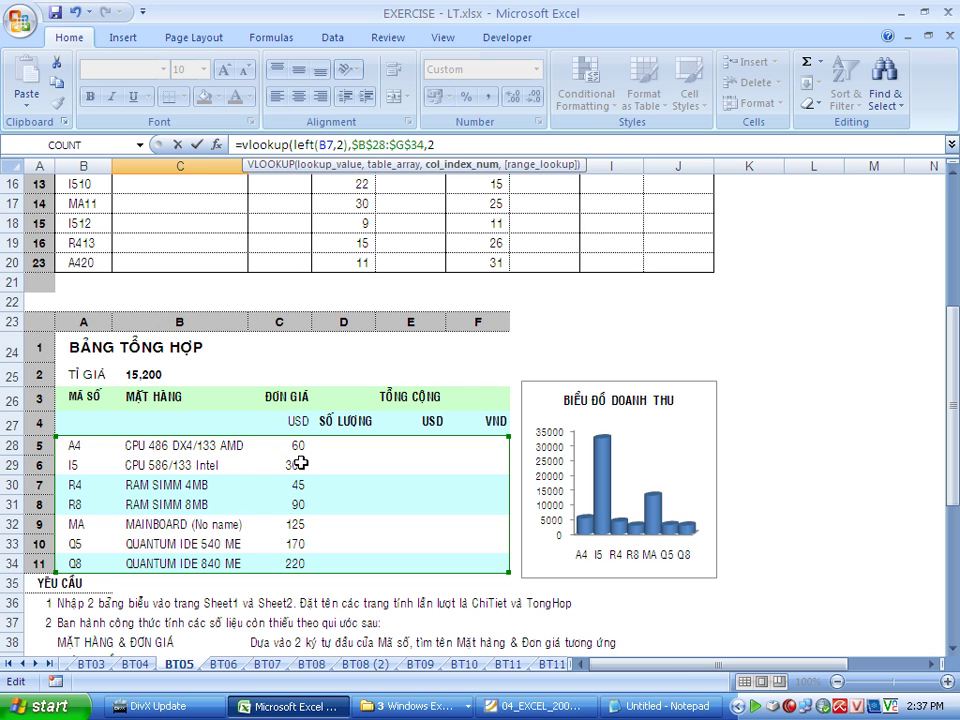
pyautogui.write(',0')
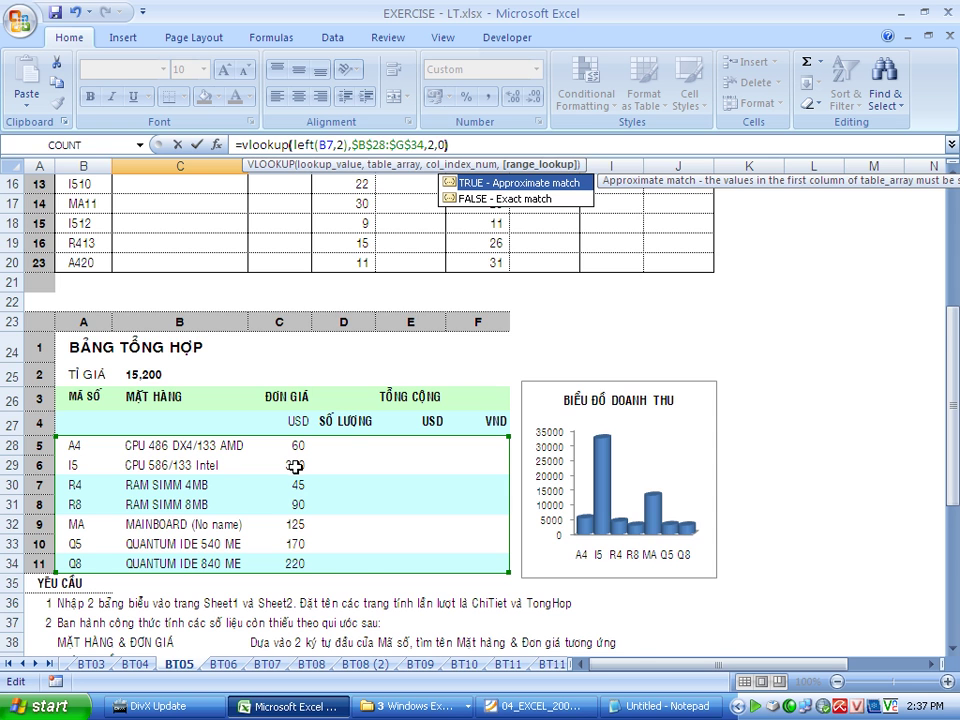
pyautogui.press('Return')
pyautogui.scroll(2, 283, 458)
# Step: Copy C7's item-name lookup down through C20, then begin a formula in D7
pyautogui.click(217, 310)
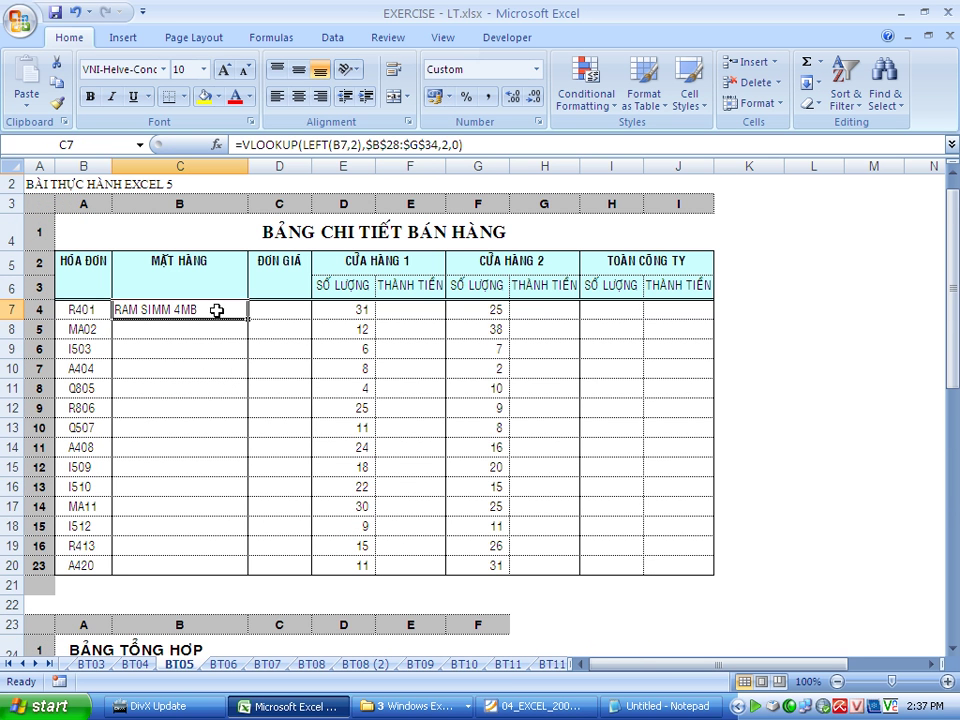
pyautogui.moveTo(249, 318); pyautogui.dragTo(240, 568)
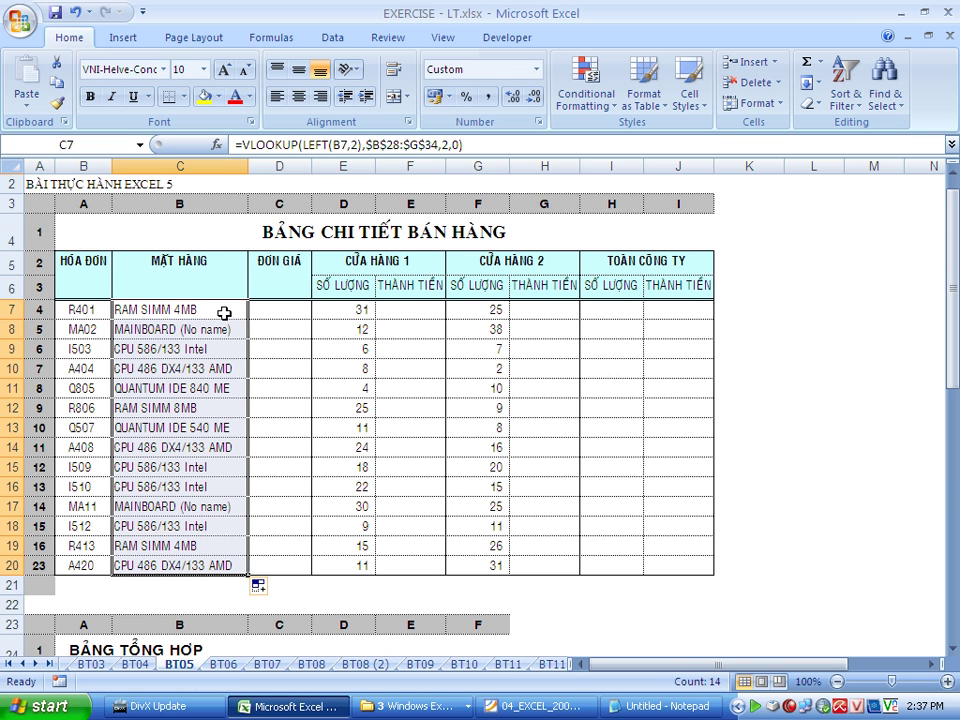
pyautogui.click(281, 311)
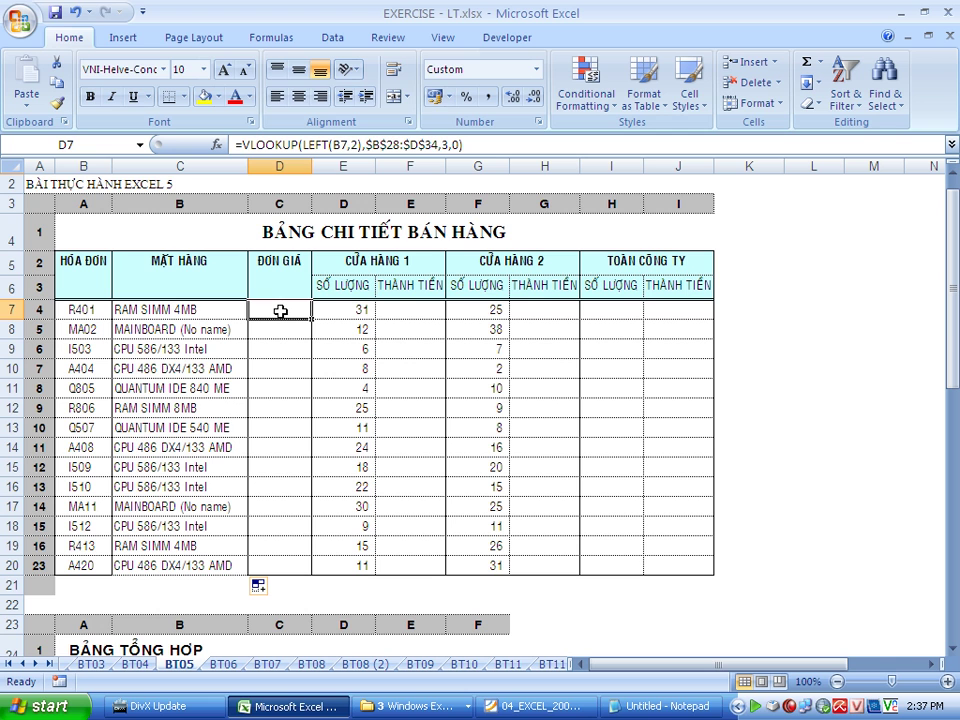
pyautogui.write('=vlo')
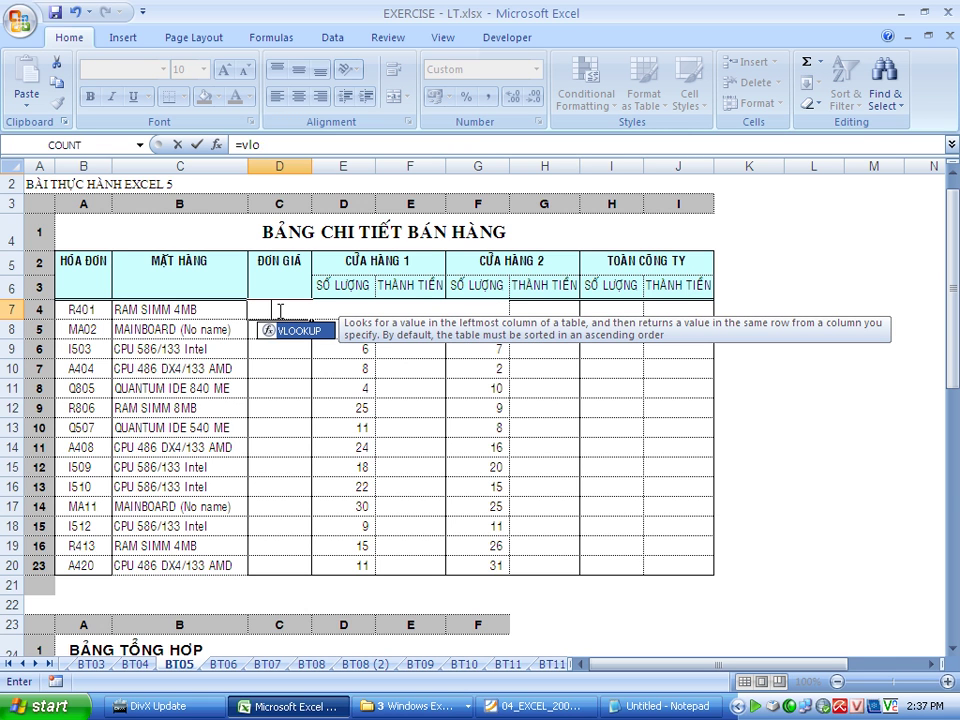
# Step: Enter =VLOOKUP(LEFT(B7,2),$B$28:$G$34,3,0) in D7 to get R401's unit price of 45
pyautogui.press('Escape')
pyautogui.press('Delete')
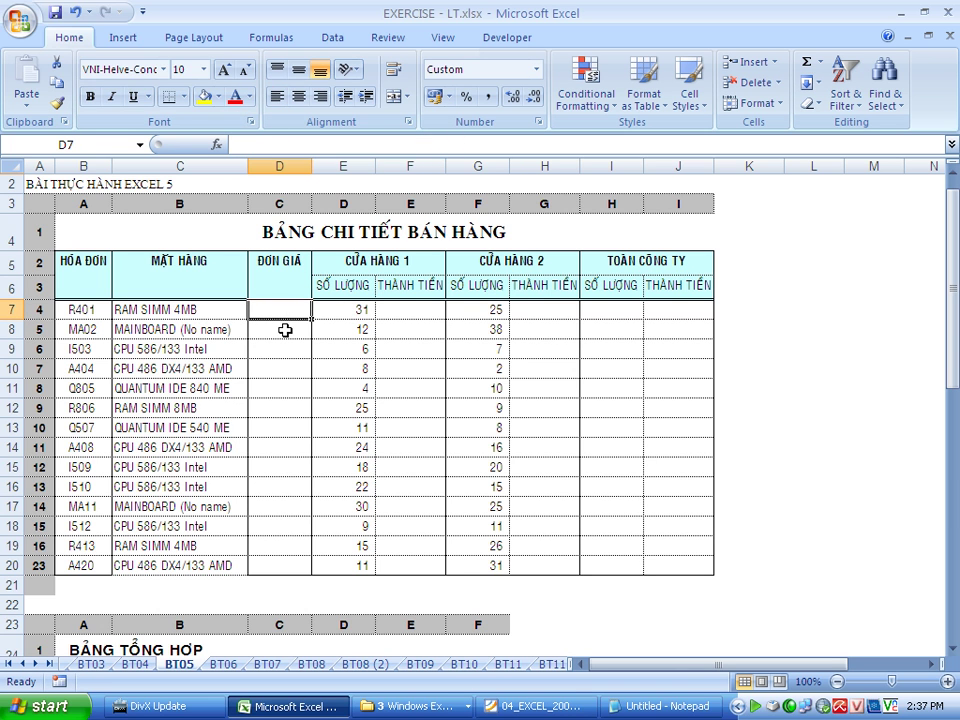
pyautogui.write('=vlook')
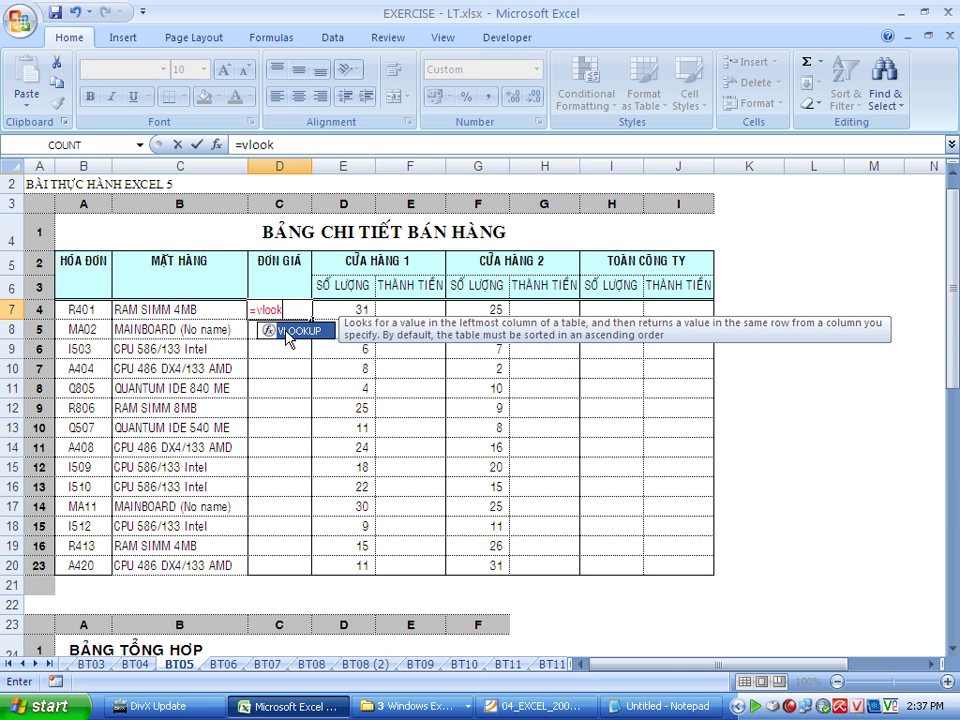
pyautogui.write('up(')
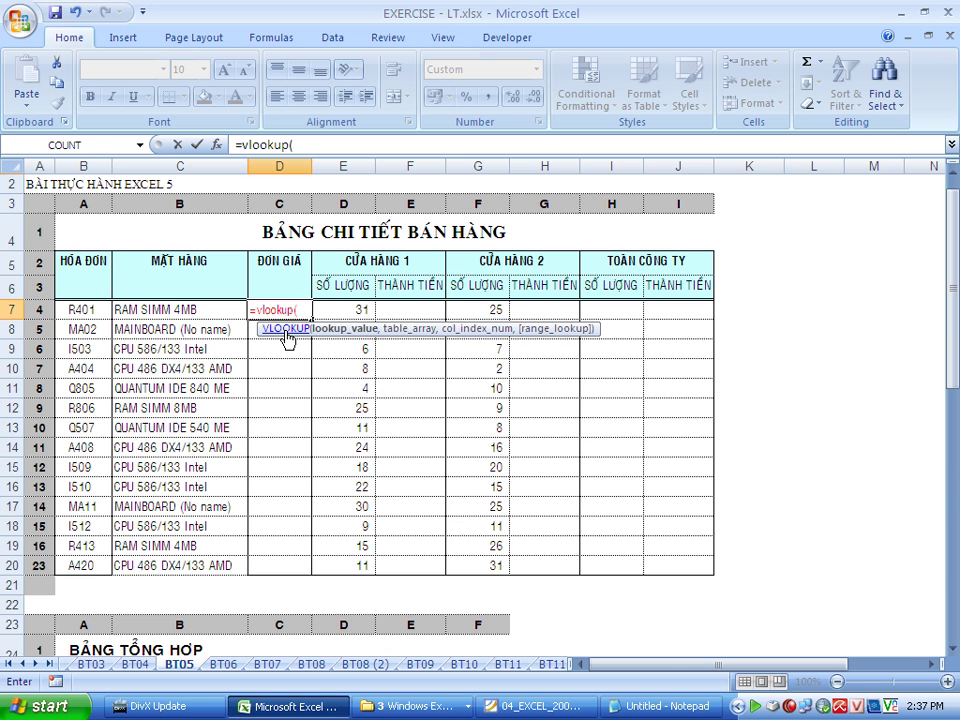
pyautogui.write('left')
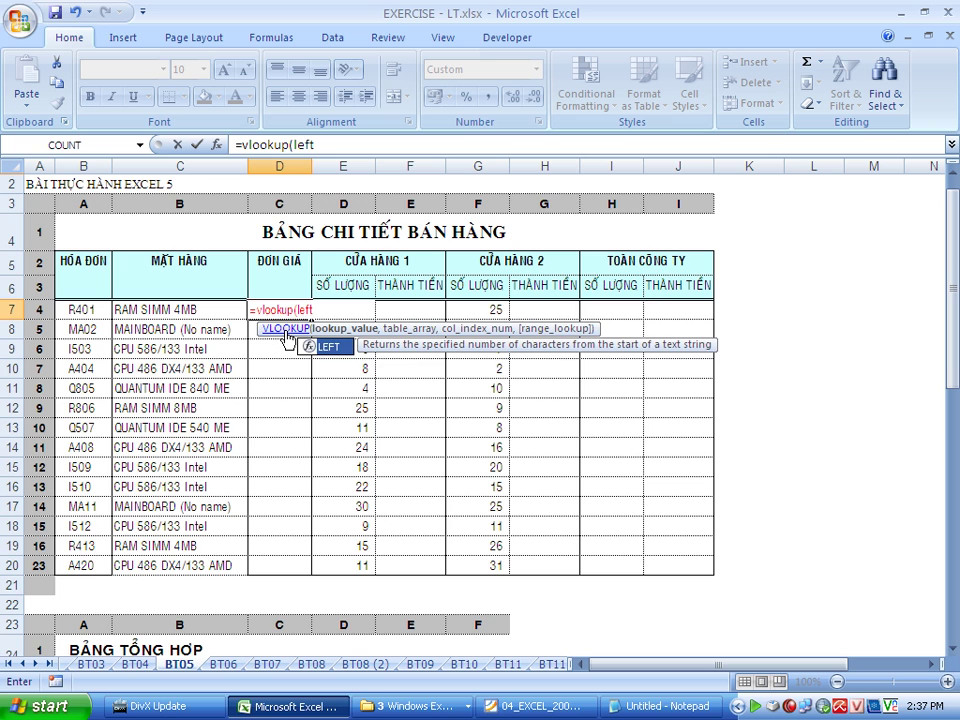
pyautogui.write('(')
pyautogui.click(89, 311)
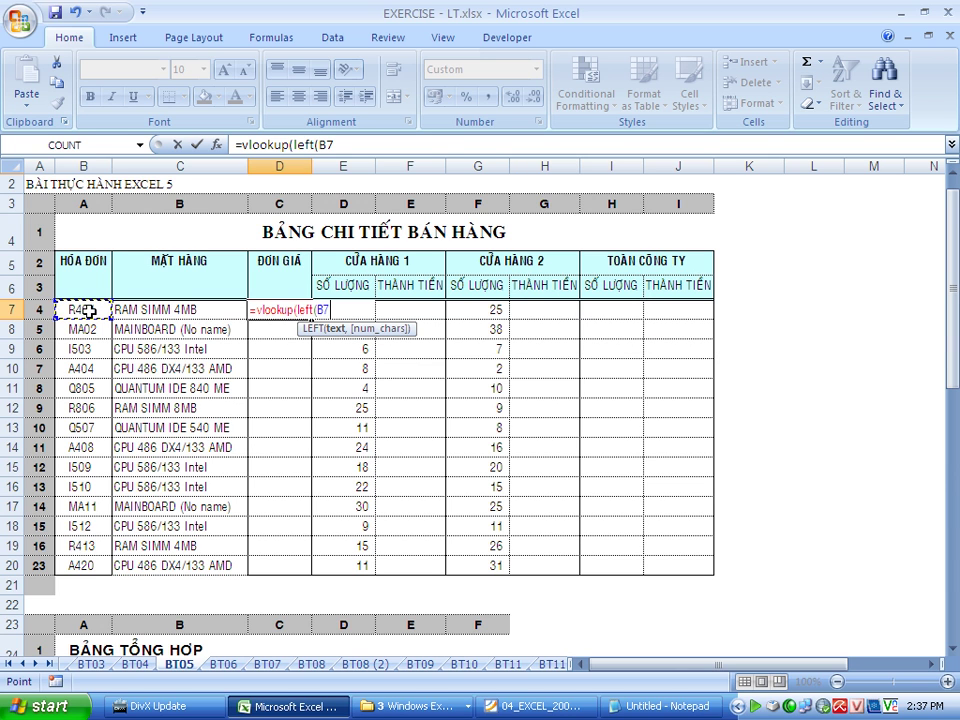
pyautogui.write(',2')
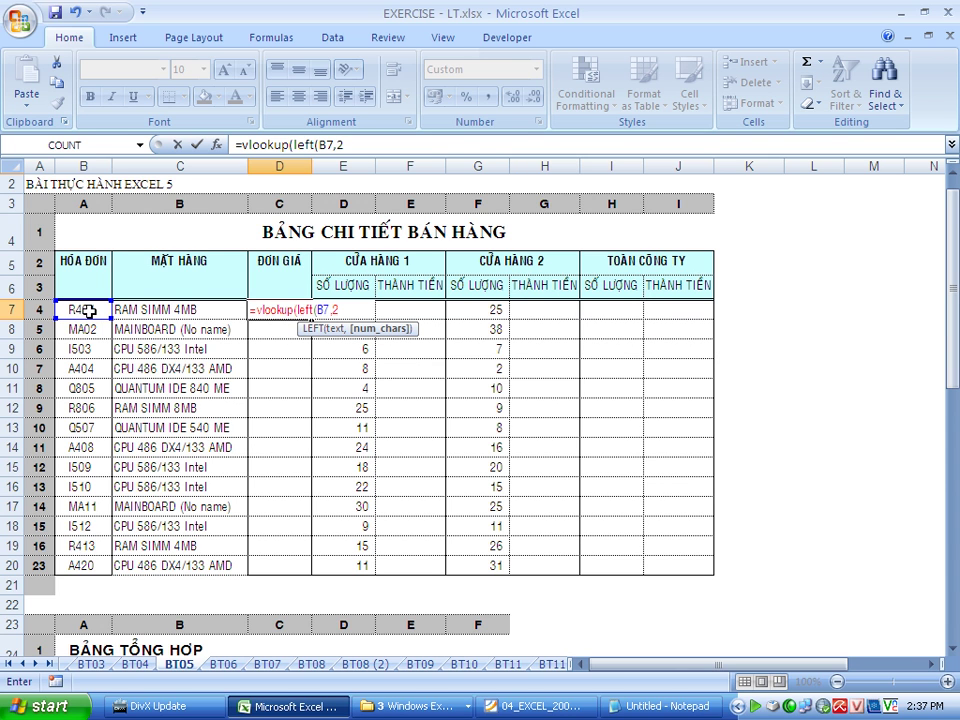
pyautogui.write('),')
pyautogui.moveTo(954, 310); pyautogui.dragTo(955, 441)
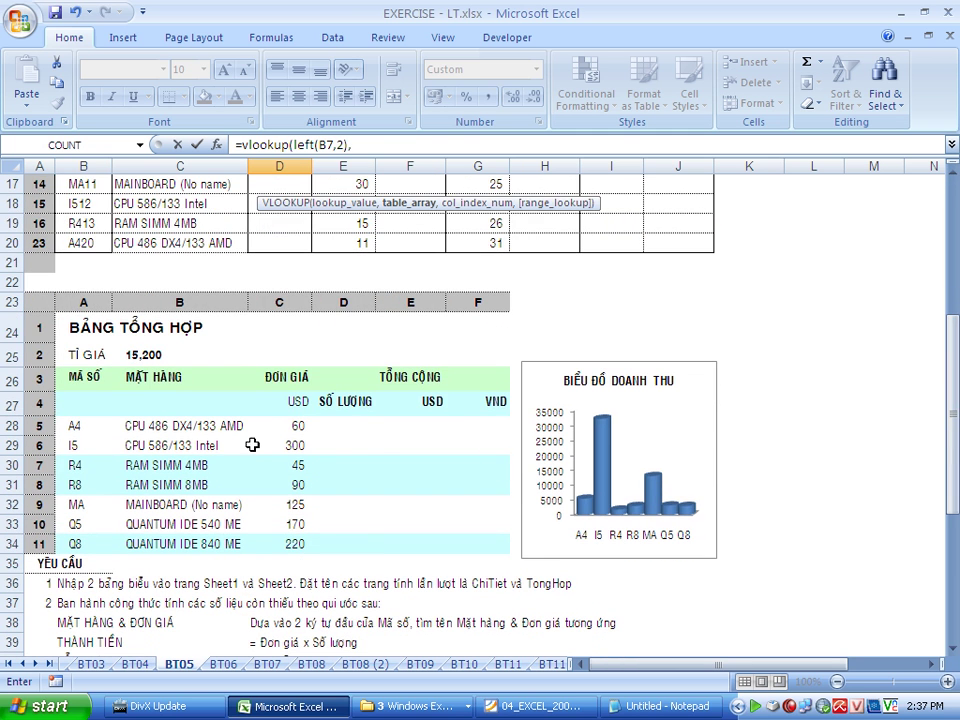
pyautogui.moveTo(80, 425)
pyautogui.mouseDown()
pyautogui.moveTo(412, 560)
pyautogui.moveTo(448, 550)
pyautogui.mouseUp()
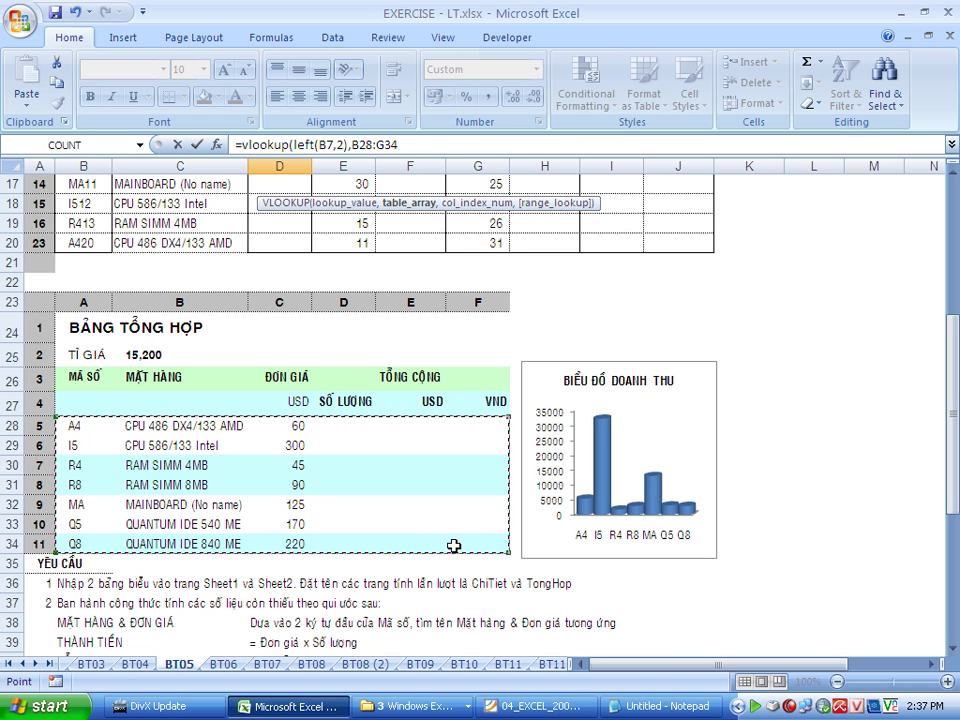
pyautogui.press('F4')
pyautogui.write('$G$34,3')
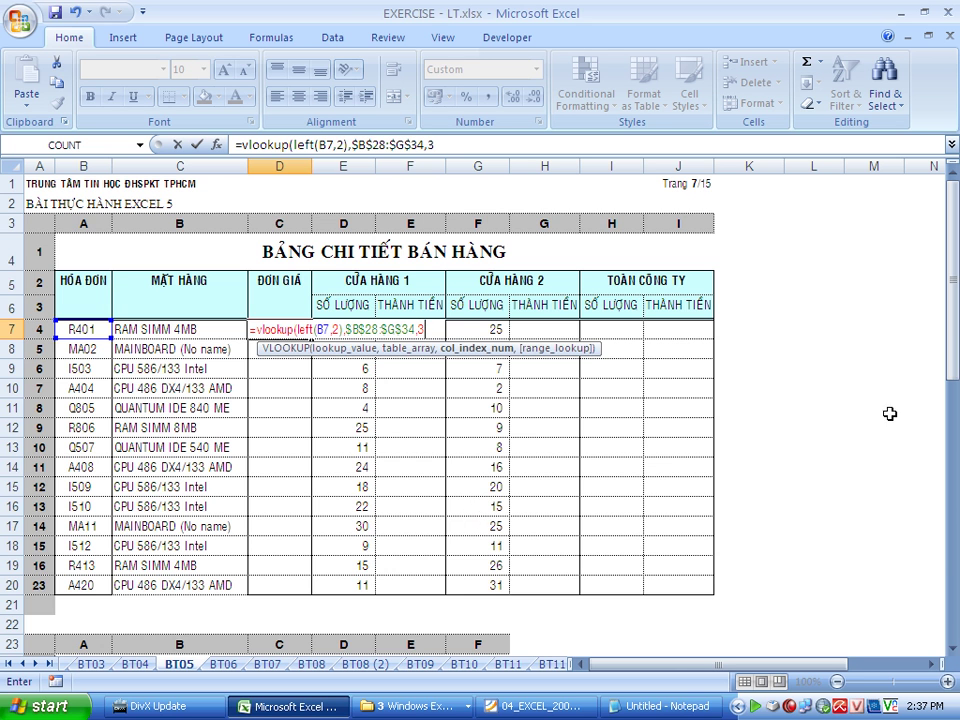
pyautogui.moveTo(952, 326); pyautogui.dragTo(952, 392)
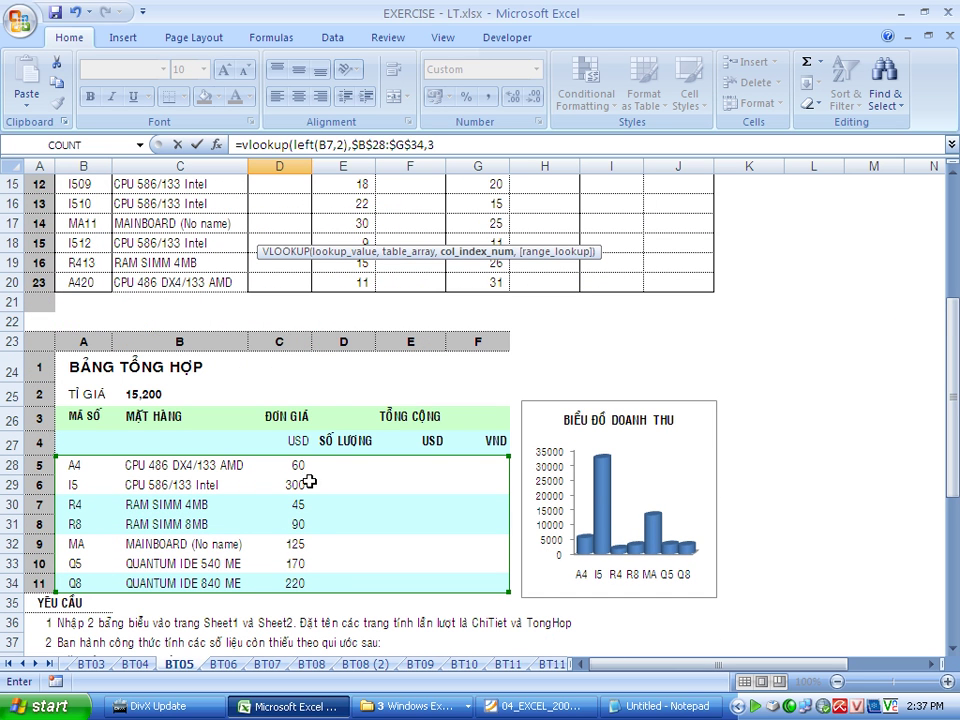
pyautogui.write(',0')
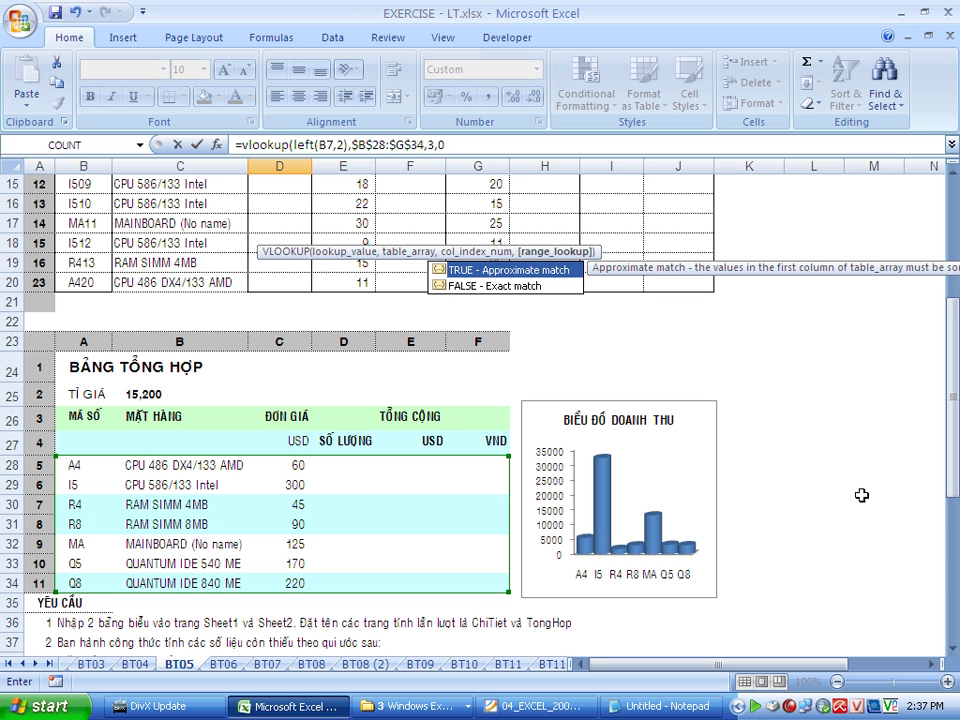
pyautogui.press('Return')
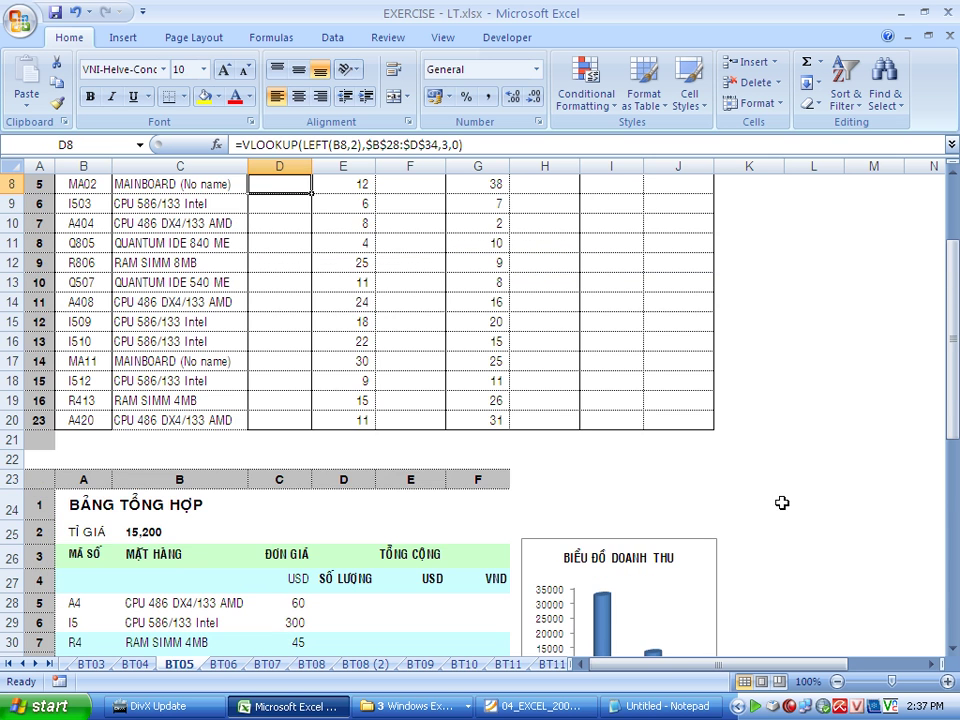
# Step: Fill the price formula down to D20 and clear F7's old formula
pyautogui.scroll(1, 320, 285)
pyautogui.click(297, 229)
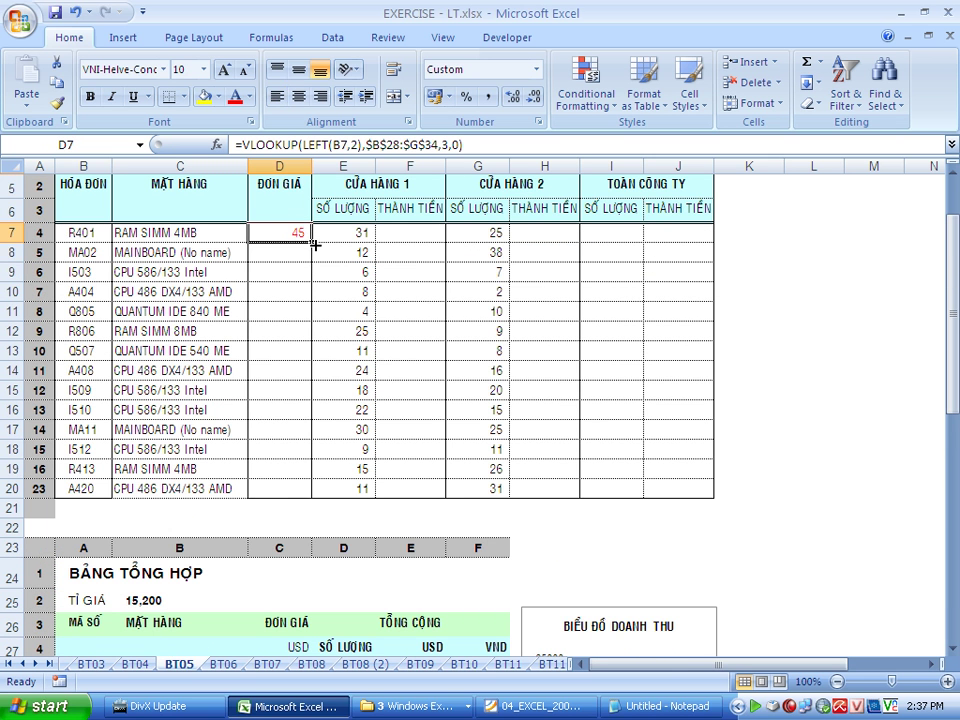
pyautogui.moveTo(312, 241); pyautogui.dragTo(332, 491)
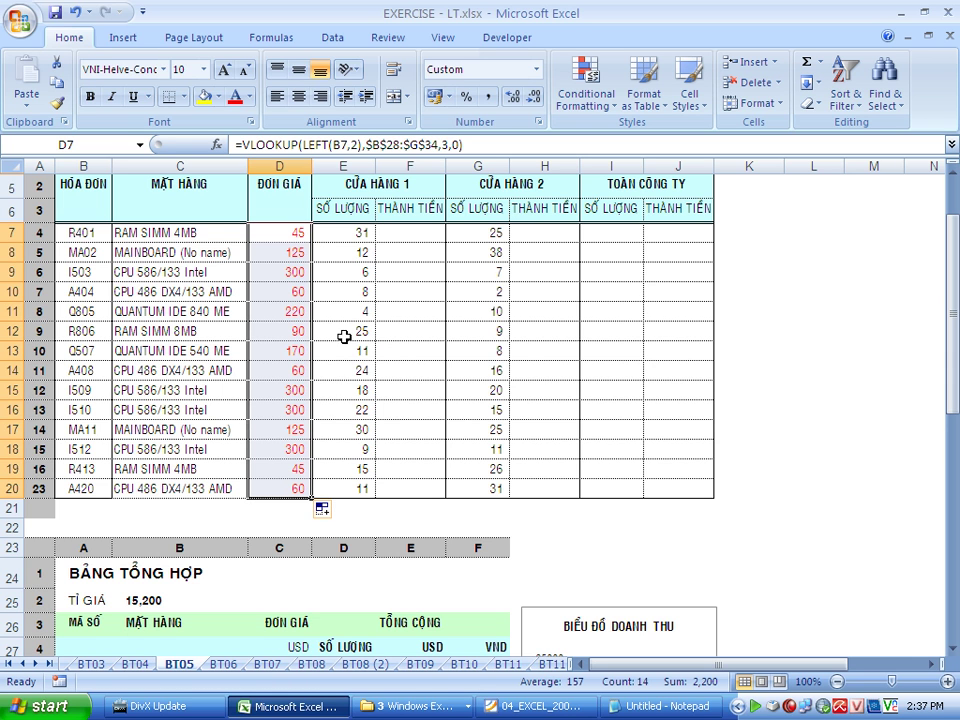
pyautogui.click(410, 239)
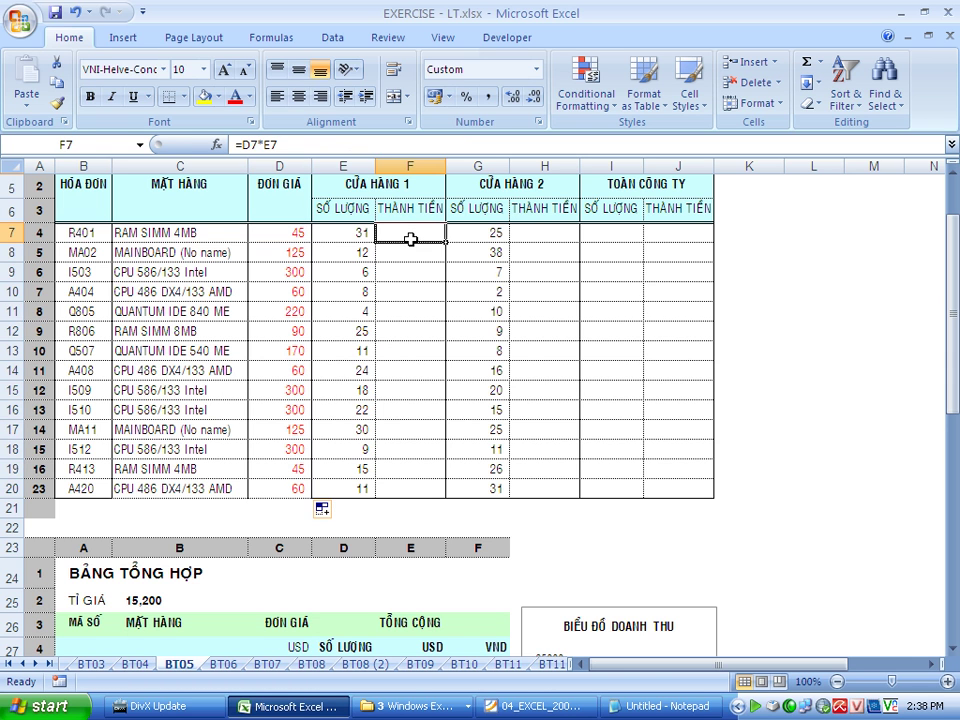
pyautogui.click(285, 231)
pyautogui.click(343, 240)
pyautogui.click(425, 233)
pyautogui.press('Delete')
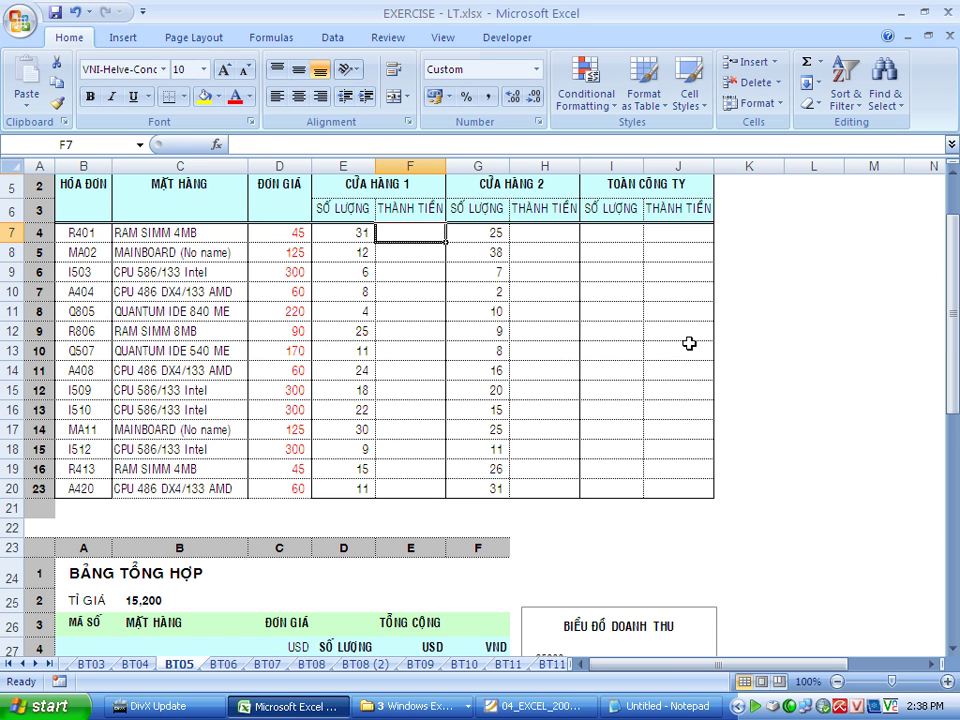
# Step: Review the THÀNH TIỀN requirement and the store and company total columns
pyautogui.moveTo(952, 265); pyautogui.dragTo(952, 505)
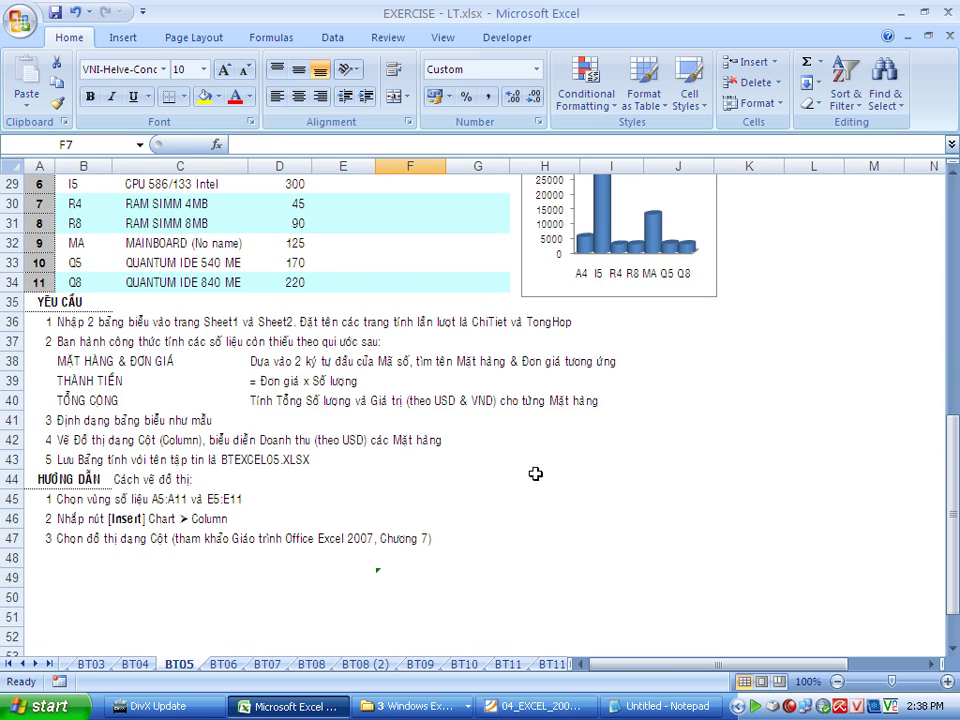
pyautogui.moveTo(78, 387); pyautogui.dragTo(317, 384)
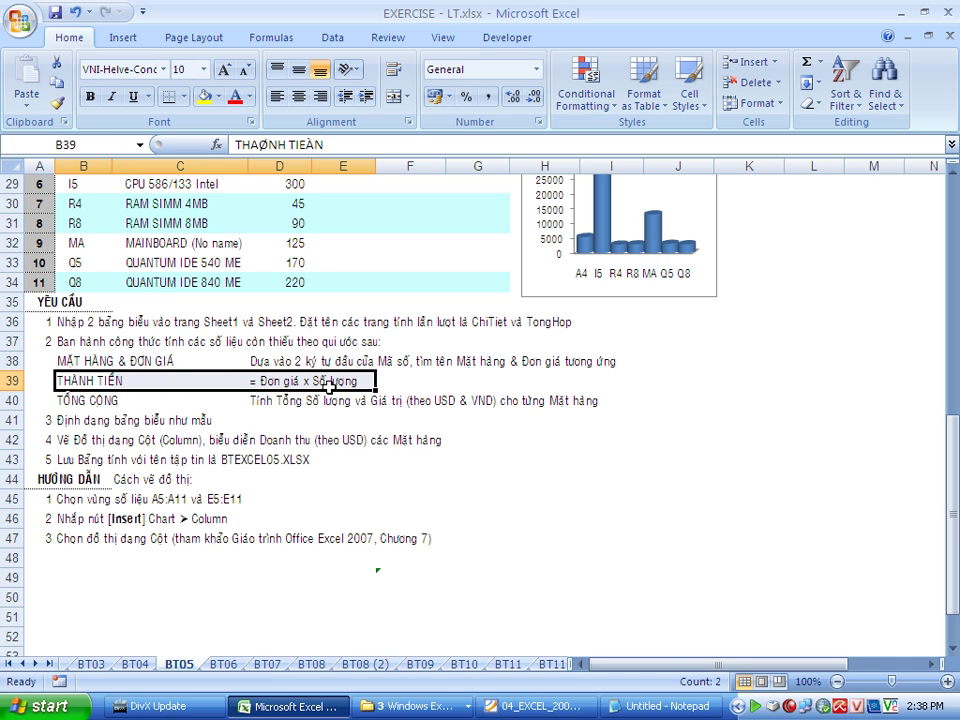
pyautogui.moveTo(952, 405); pyautogui.dragTo(638, 260)
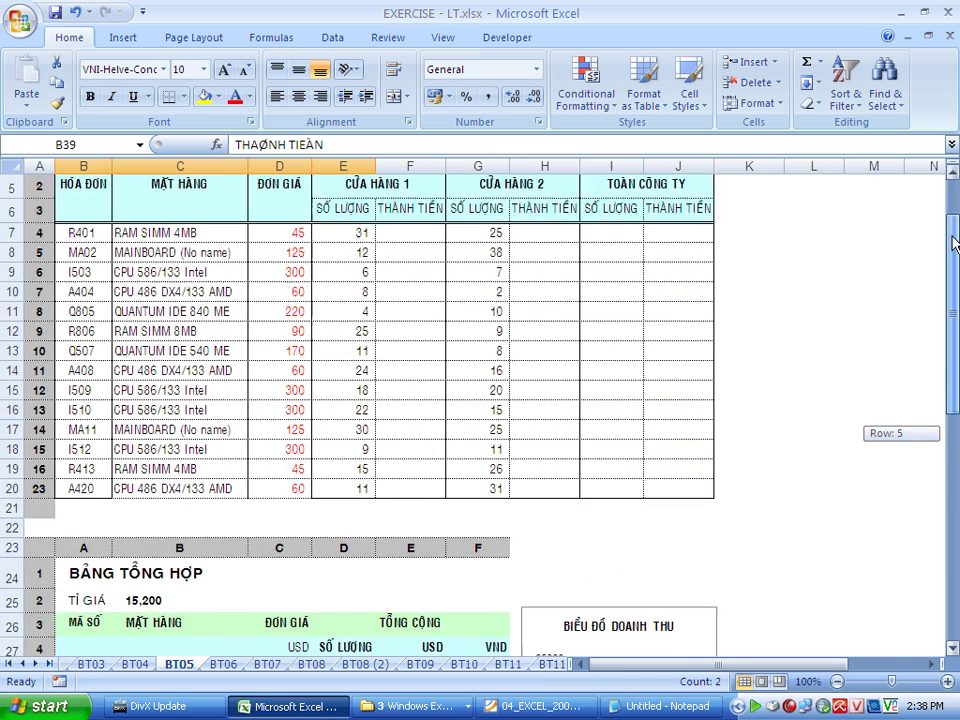
pyautogui.click(352, 241)
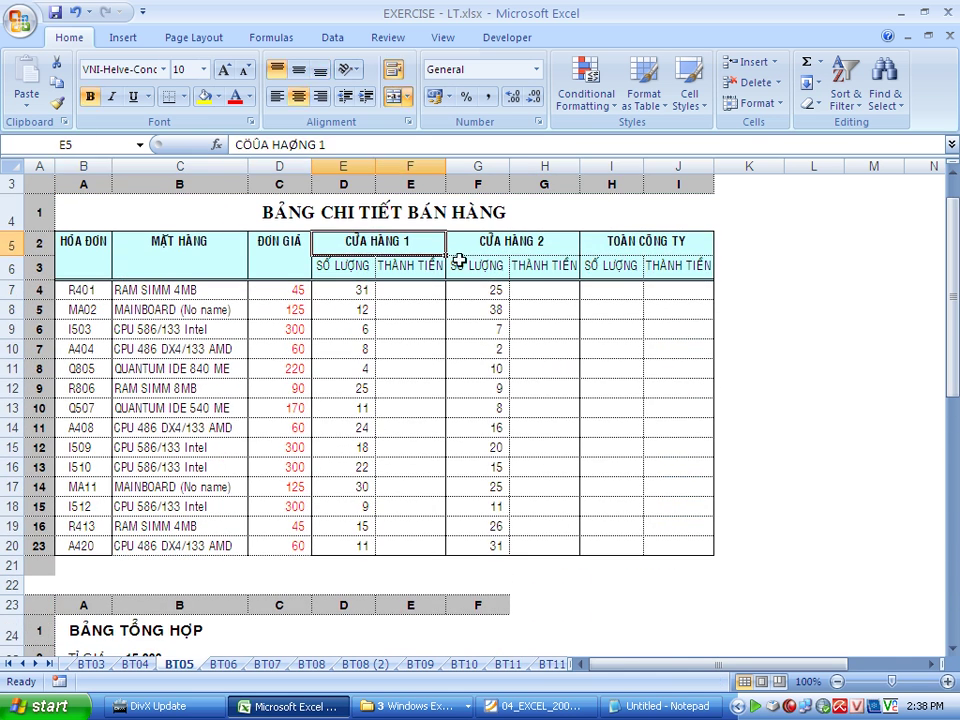
pyautogui.click(476, 247)
pyautogui.click(407, 291)
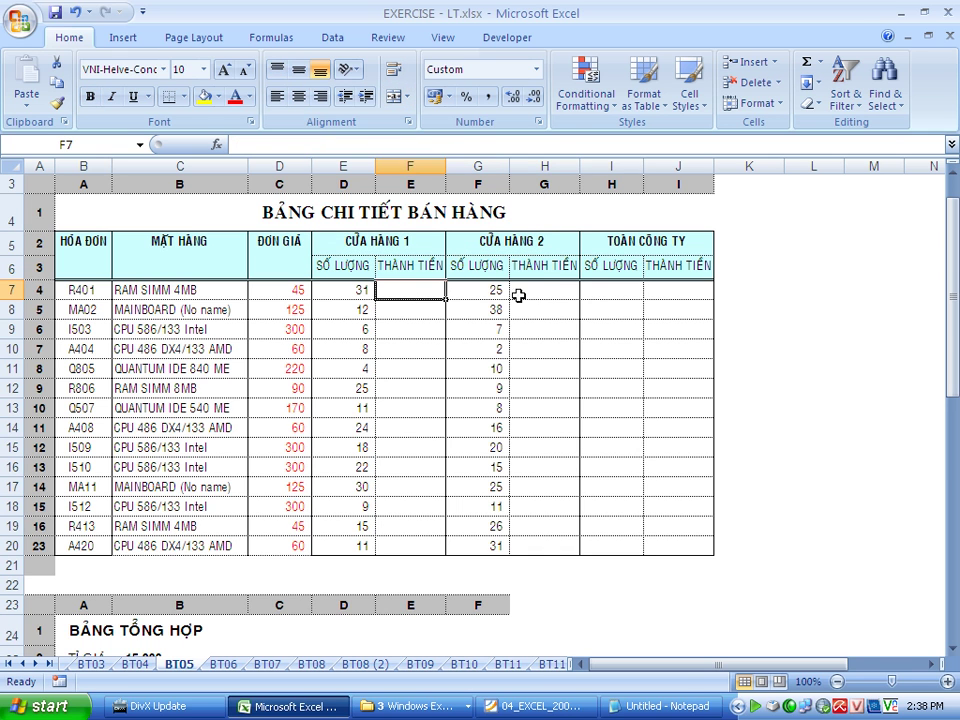
pyautogui.click(536, 293)
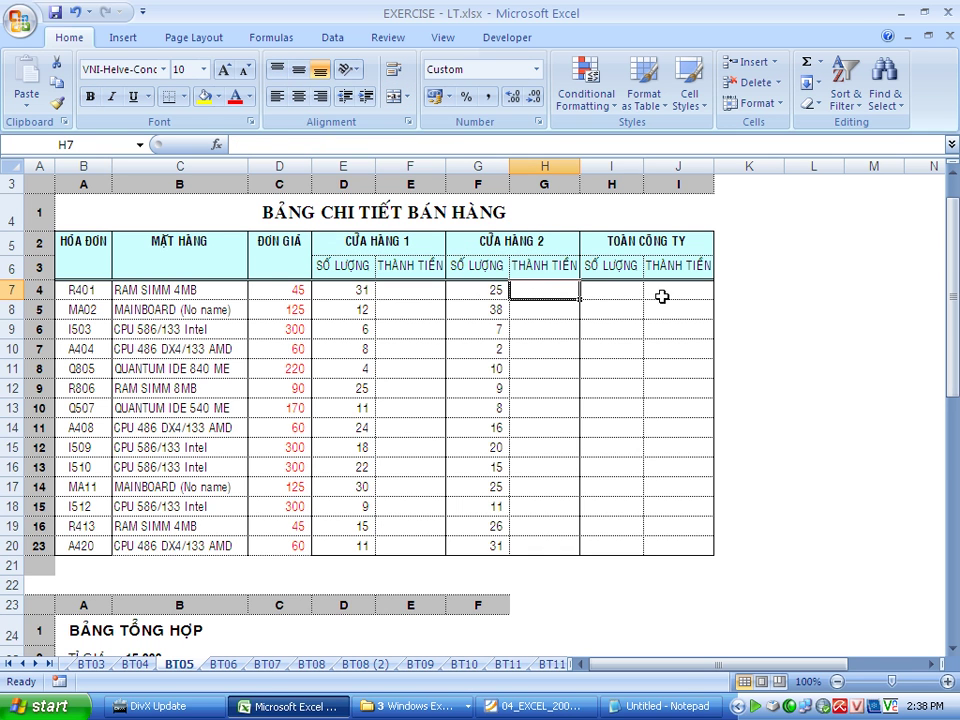
pyautogui.click(630, 294)
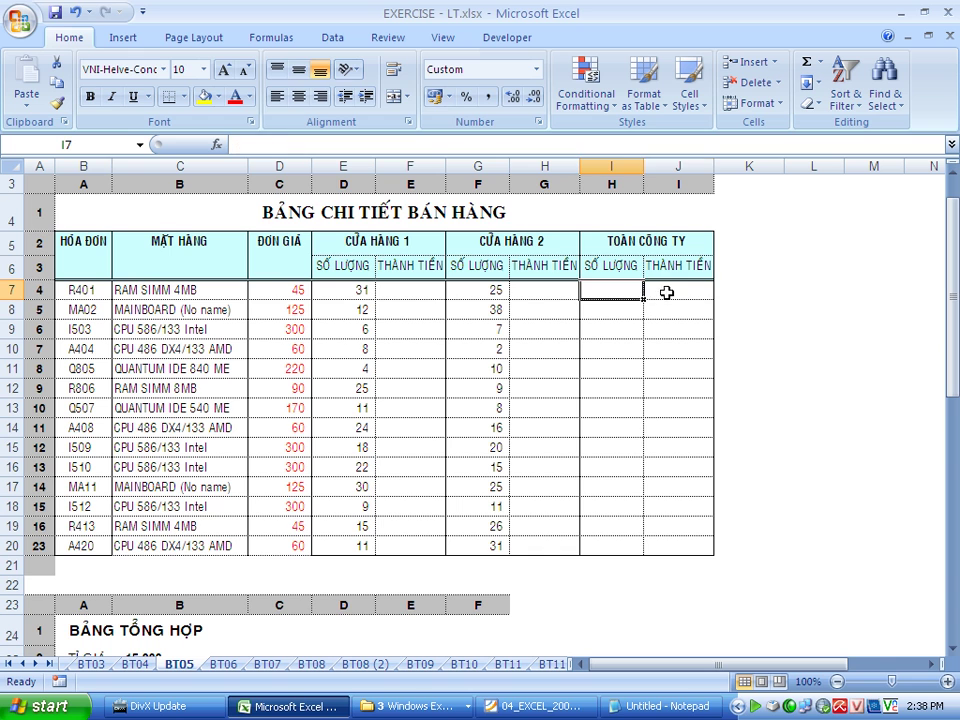
pyautogui.click(669, 291)
# Step: Enter =E7*D7 in F7 and fill it down to F20
pyautogui.click(435, 296)
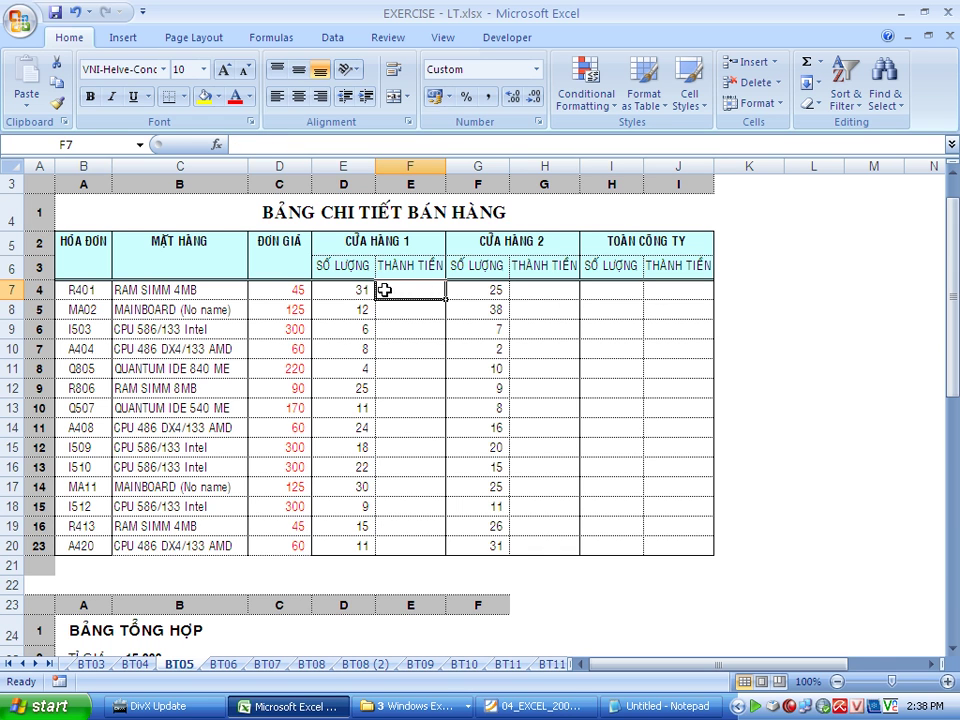
pyautogui.write('=')
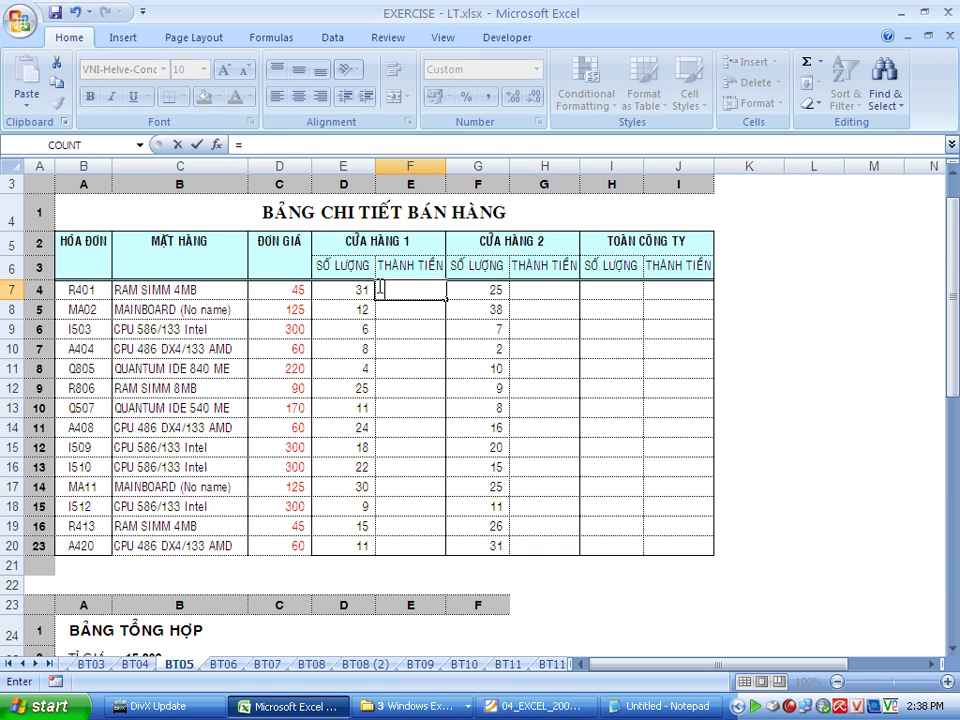
pyautogui.press('Escape')
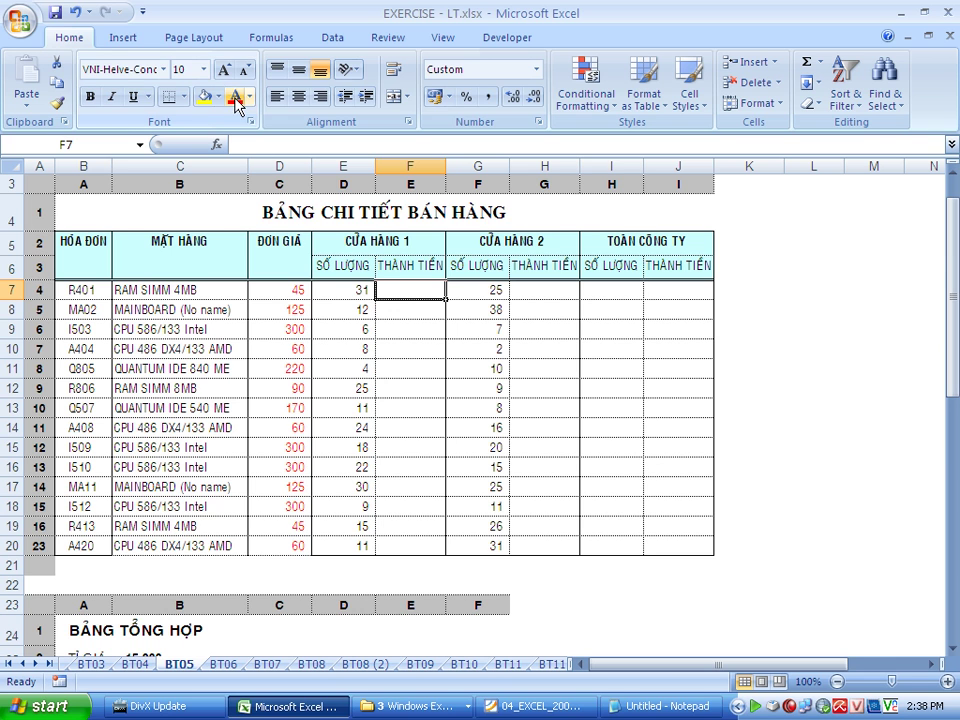
pyautogui.write('=')
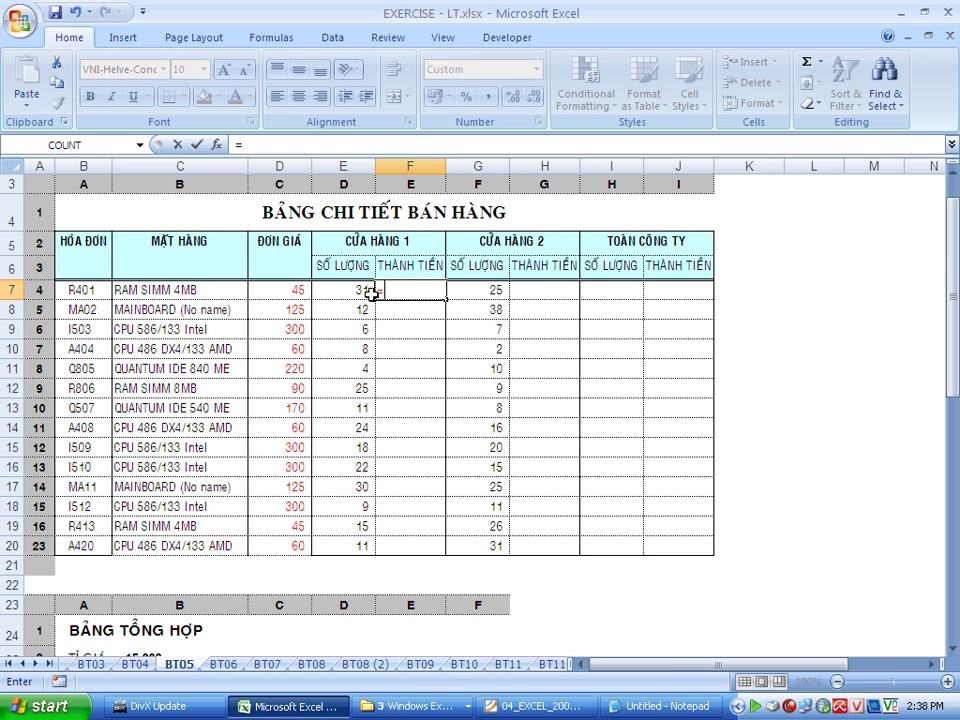
pyautogui.click(357, 290)
pyautogui.write('*')
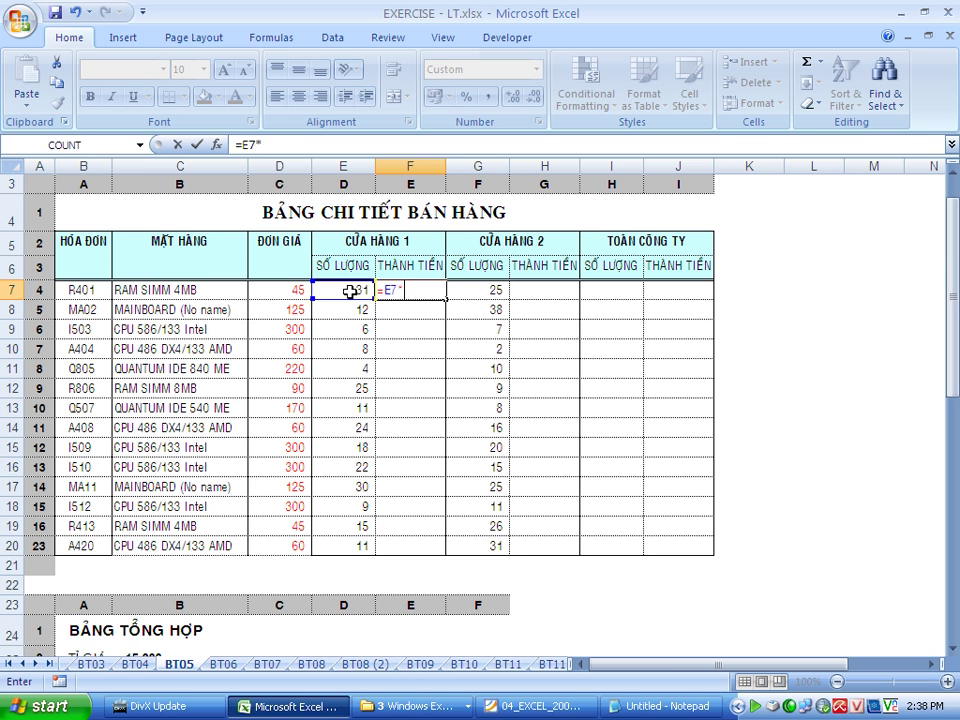
pyautogui.click(296, 291)
pyautogui.press('Return')
pyautogui.click(433, 291)
pyautogui.moveTo(443, 298); pyautogui.dragTo(447, 552)
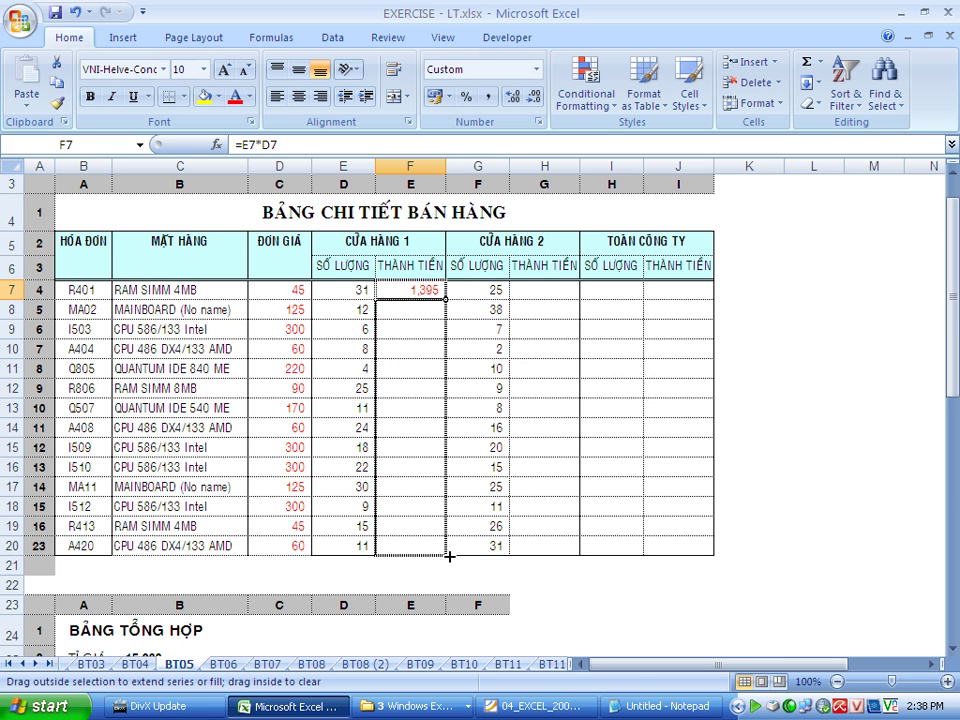
pyautogui.click(542, 293)
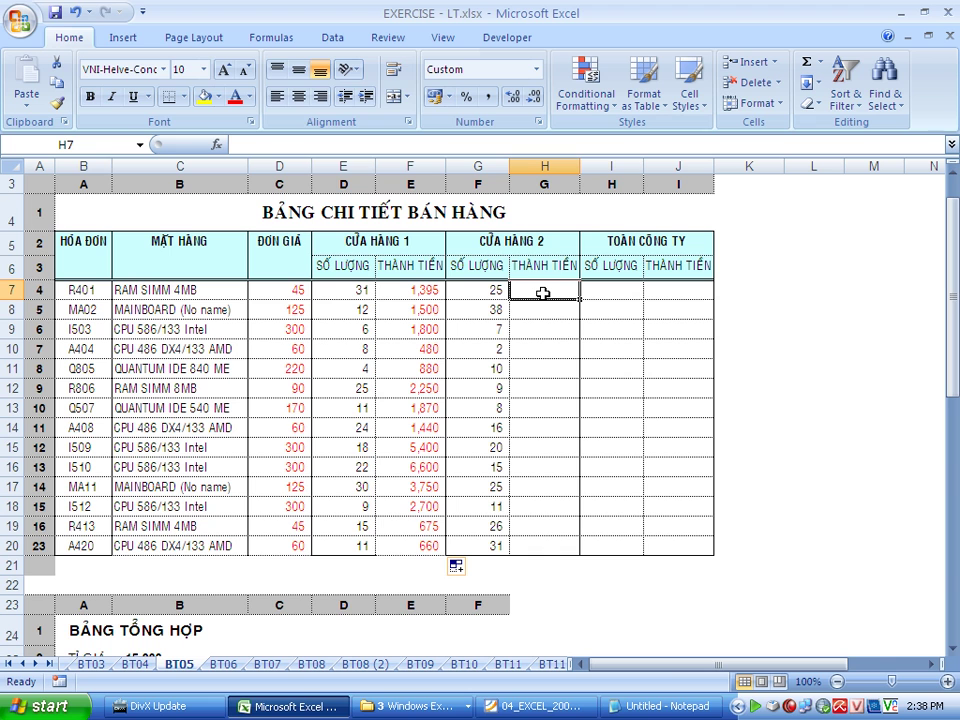
# Step: Enter =G7*F7 in H7 and fill it down to H20
pyautogui.write('=')
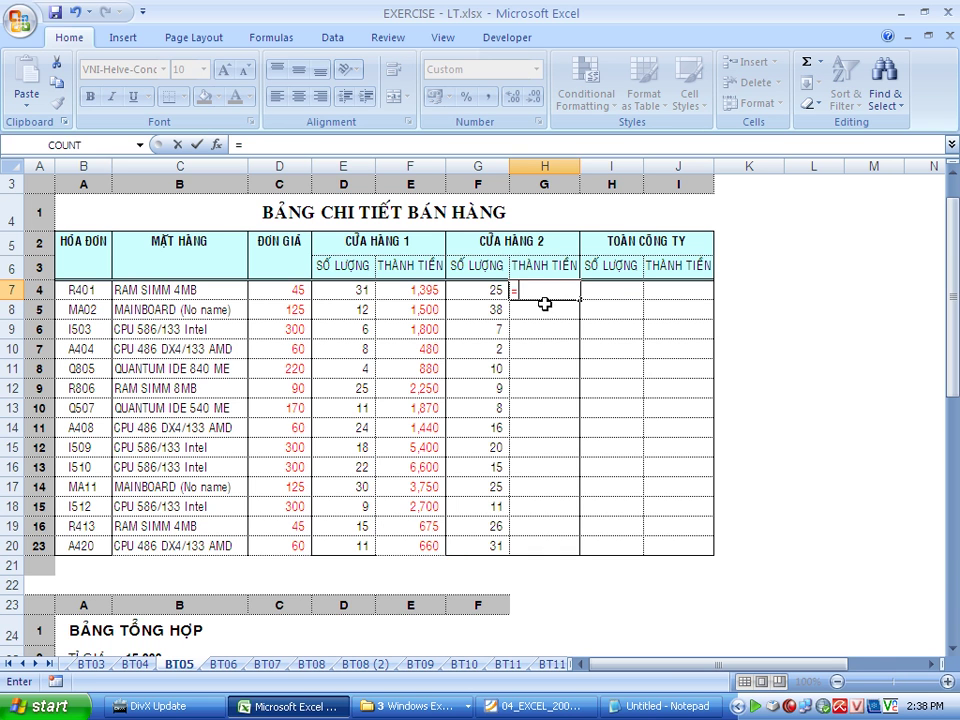
pyautogui.click(488, 294)
pyautogui.write('*')
pyautogui.click(430, 292)
pyautogui.press('Return')
pyautogui.click(568, 292)
pyautogui.moveTo(577, 298); pyautogui.dragTo(585, 550)
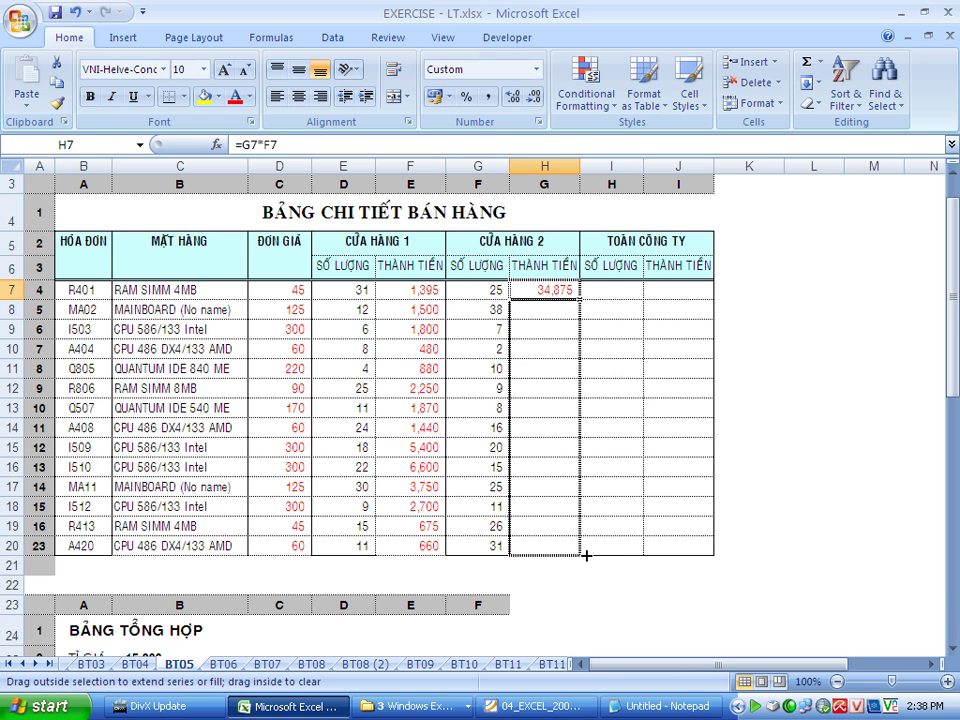
# Step: Correct H7 to =G7*D7 and refill it down to H20
pyautogui.click(607, 287)
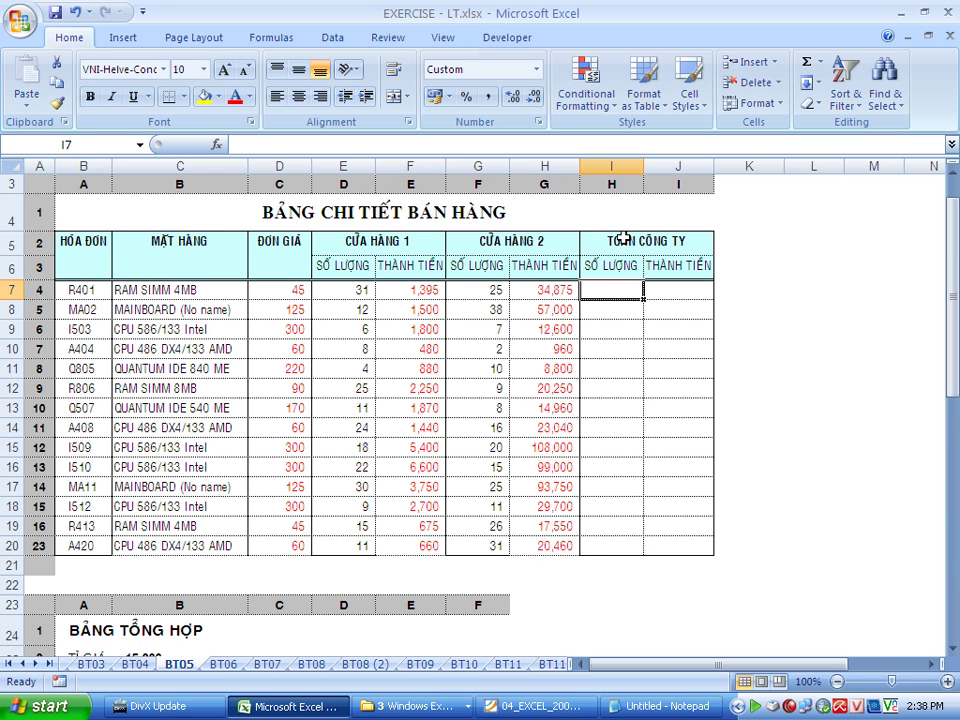
pyautogui.write('=')
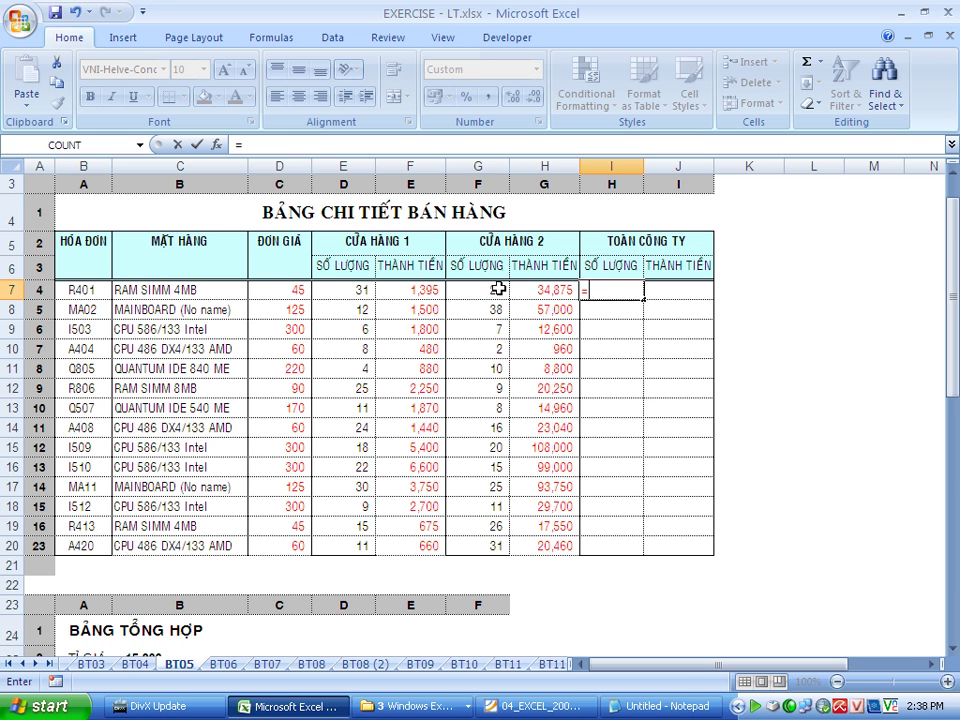
pyautogui.press('Escape')
pyautogui.click(561, 290)
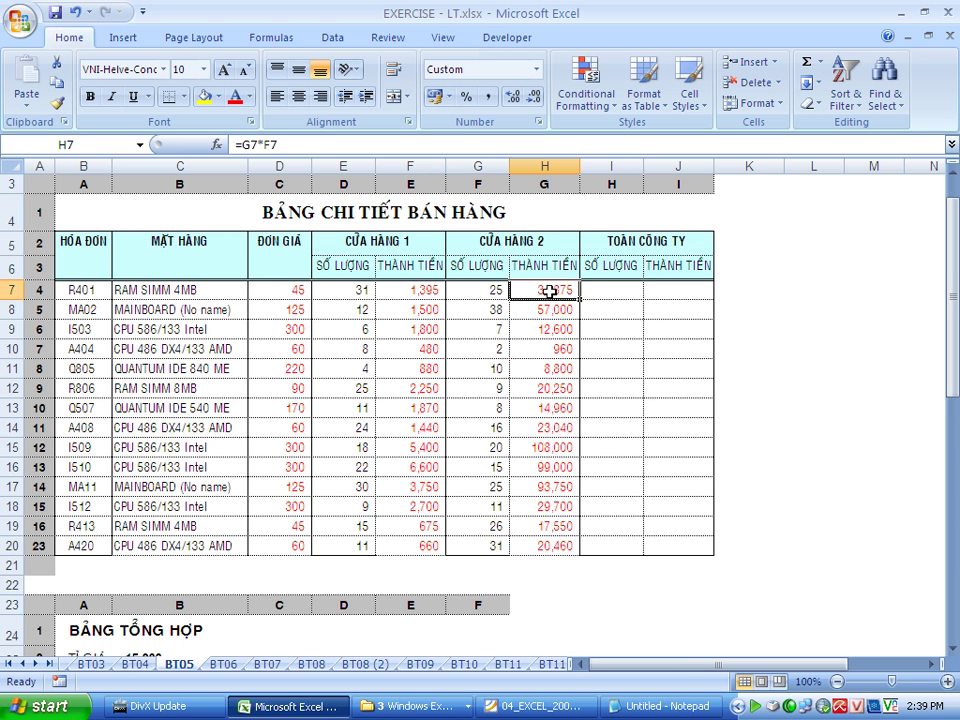
pyautogui.doubleClick(550, 291)
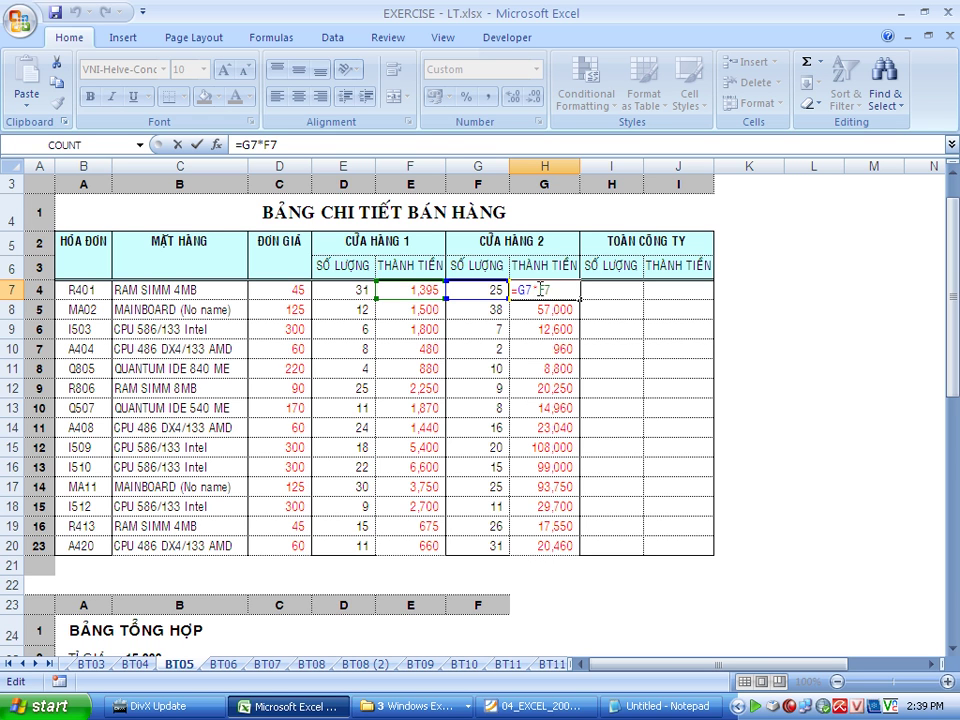
pyautogui.click(290, 292)
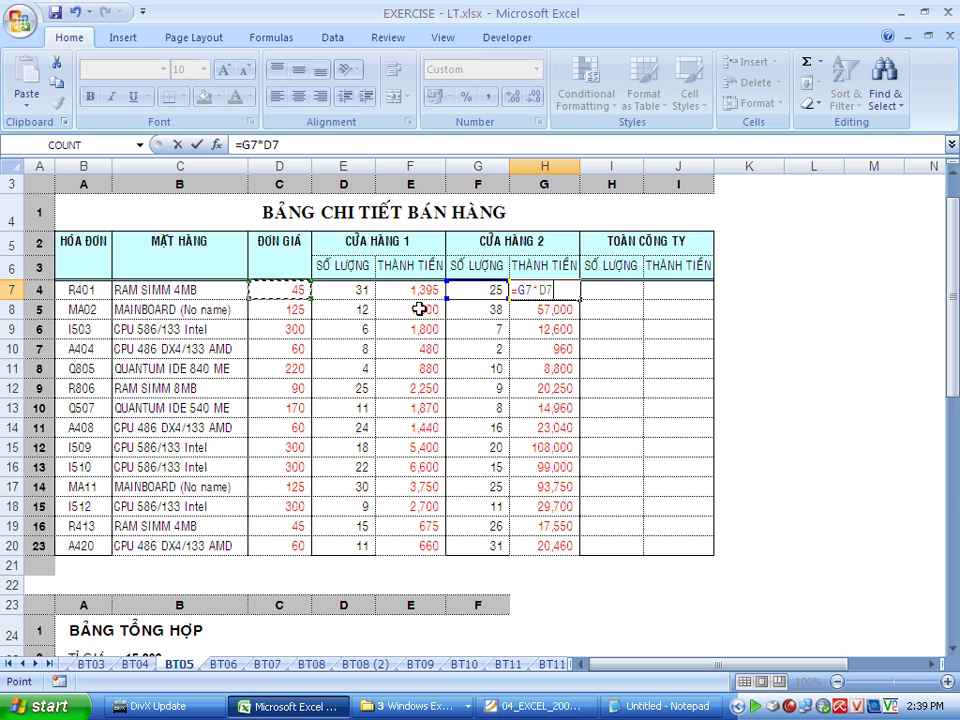
pyautogui.press('Return')
pyautogui.click(570, 290)
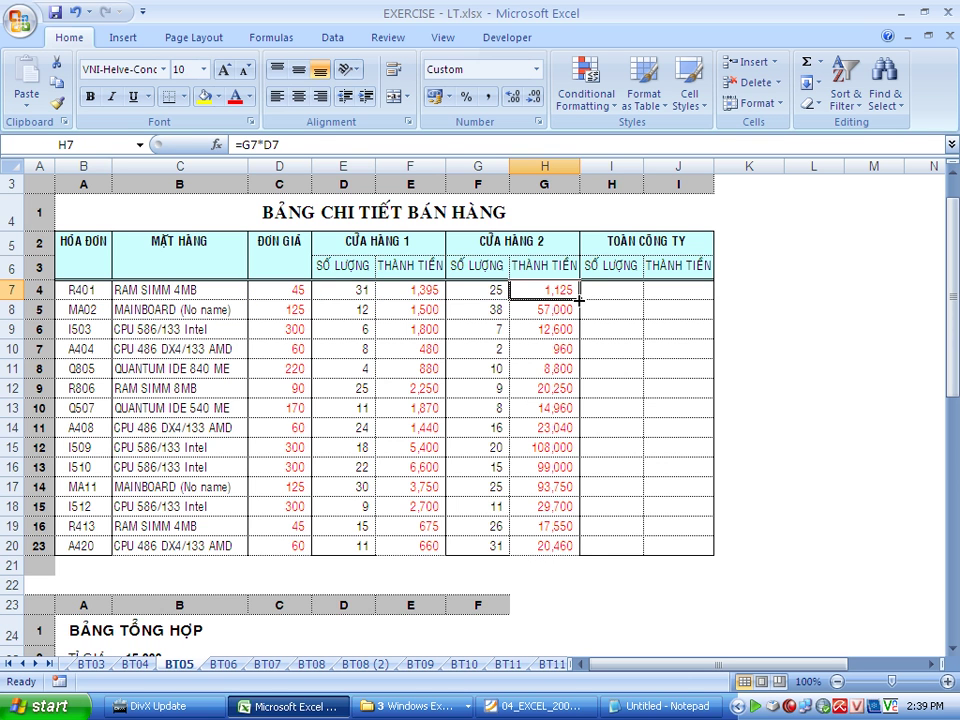
pyautogui.moveTo(578, 299); pyautogui.dragTo(583, 555)
# Step: Enter =G7+E7 in I7 for total quantity and fill it down to I20
pyautogui.click(618, 292)
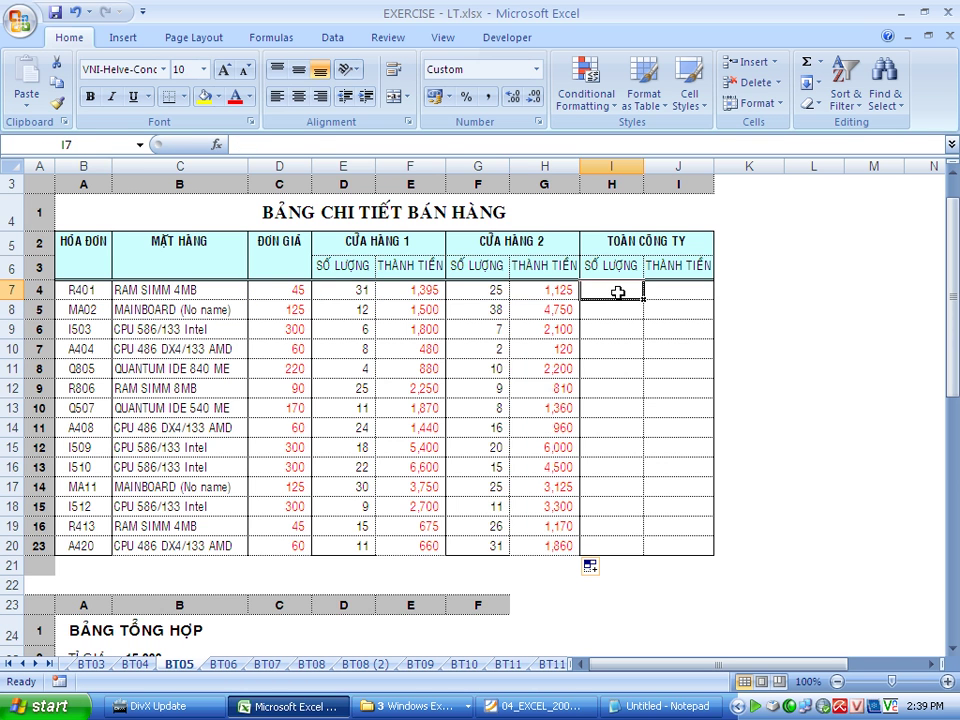
pyautogui.write('=')
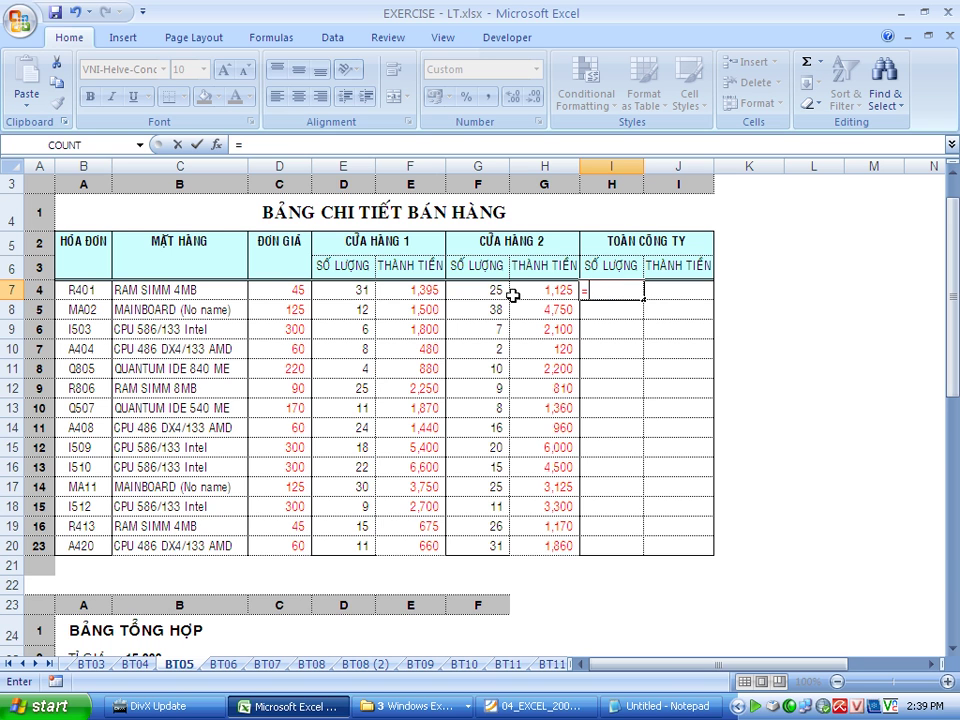
pyautogui.click(498, 290)
pyautogui.write('+')
pyautogui.click(347, 288)
pyautogui.press('Return')
pyautogui.click(615, 290)
pyautogui.moveTo(643, 299); pyautogui.dragTo(638, 558)
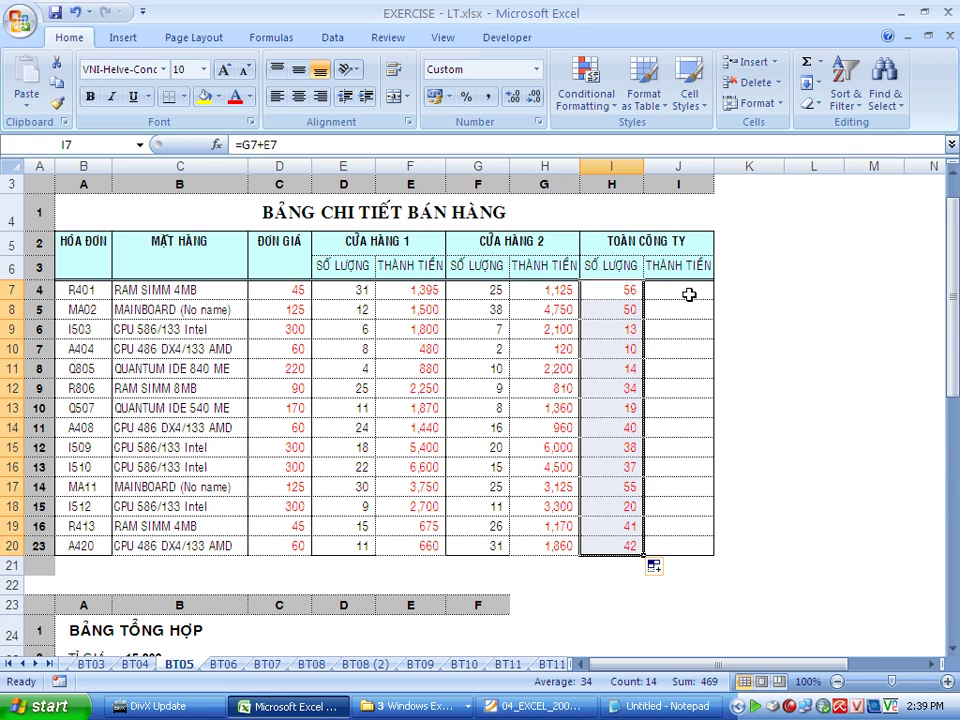
# Step: Enter =H7+F7 in J7 for total revenue and fill it down to J20
pyautogui.click(684, 290)
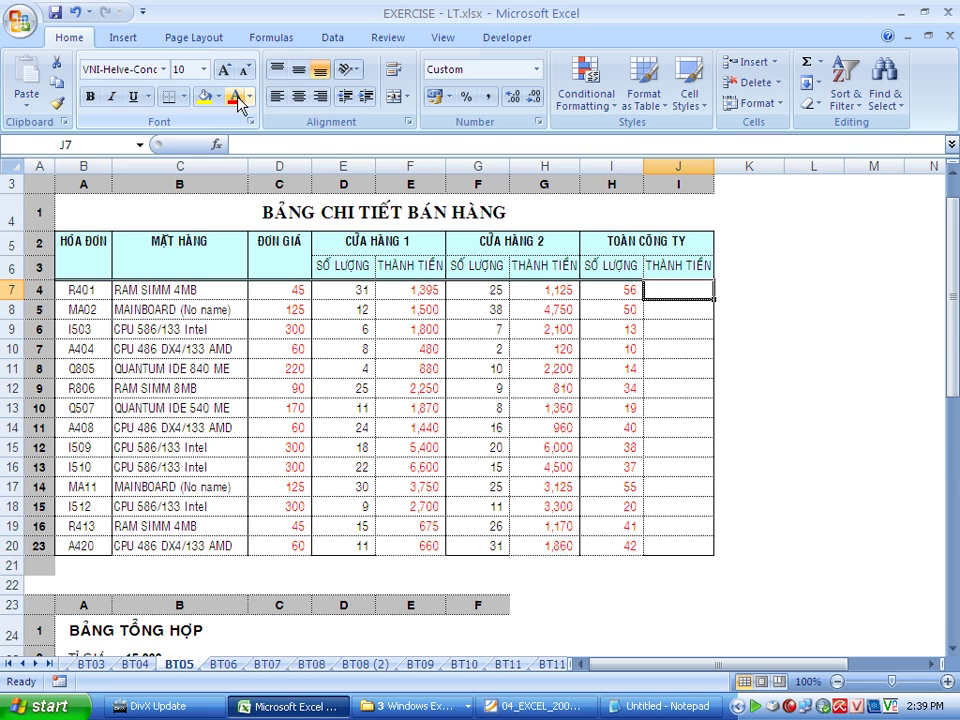
pyautogui.write('=')
pyautogui.click(532, 290)
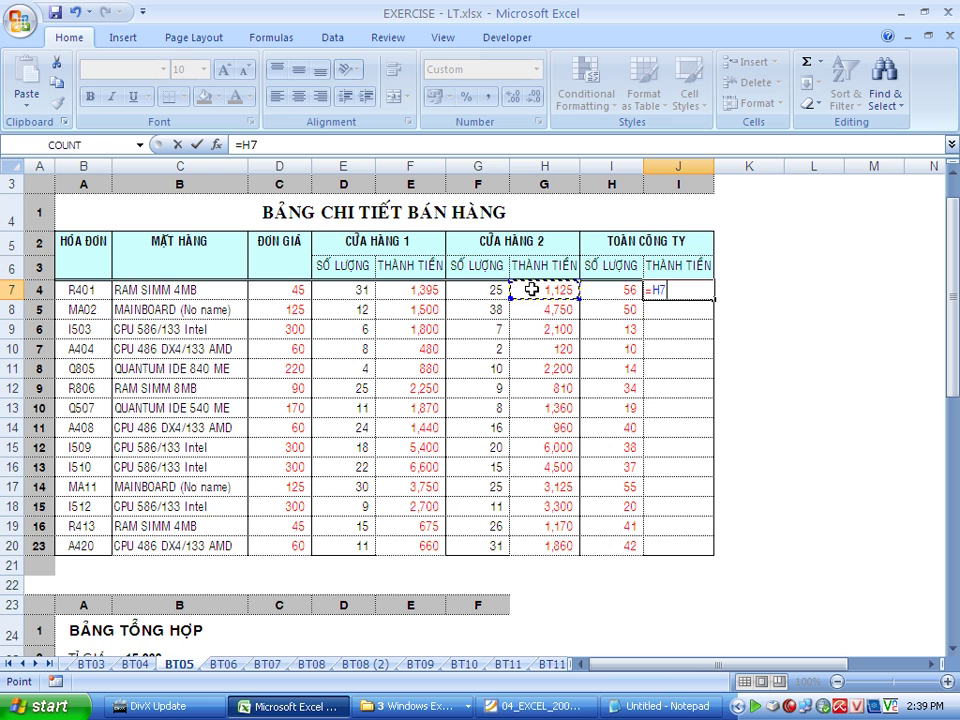
pyautogui.write('+')
pyautogui.click(412, 289)
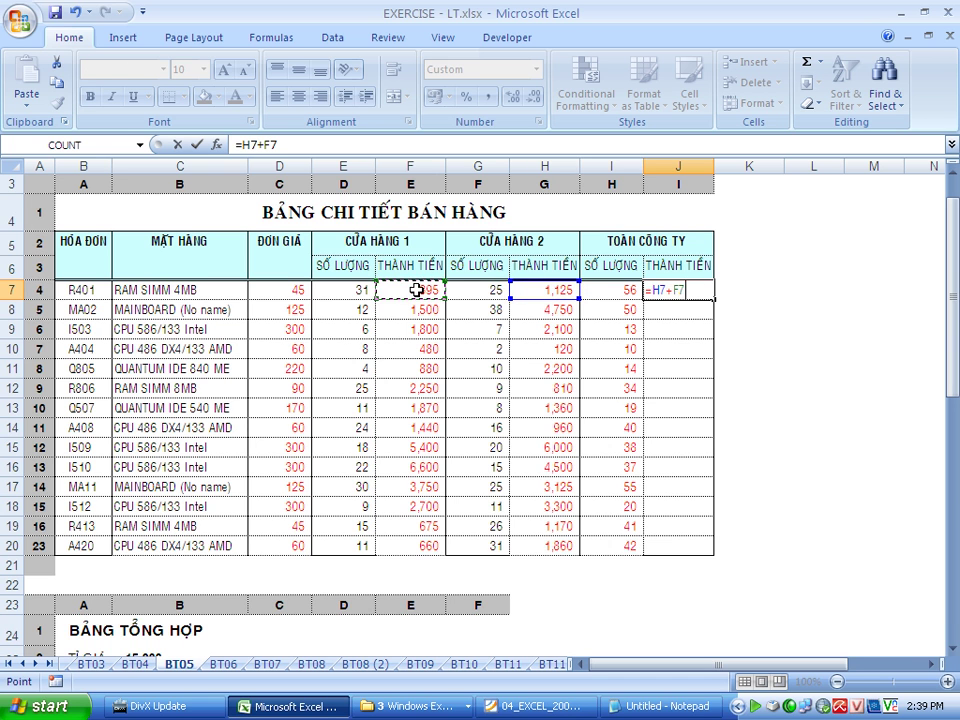
pyautogui.press('Return')
pyautogui.click(680, 290)
pyautogui.moveTo(713, 299); pyautogui.dragTo(707, 549)
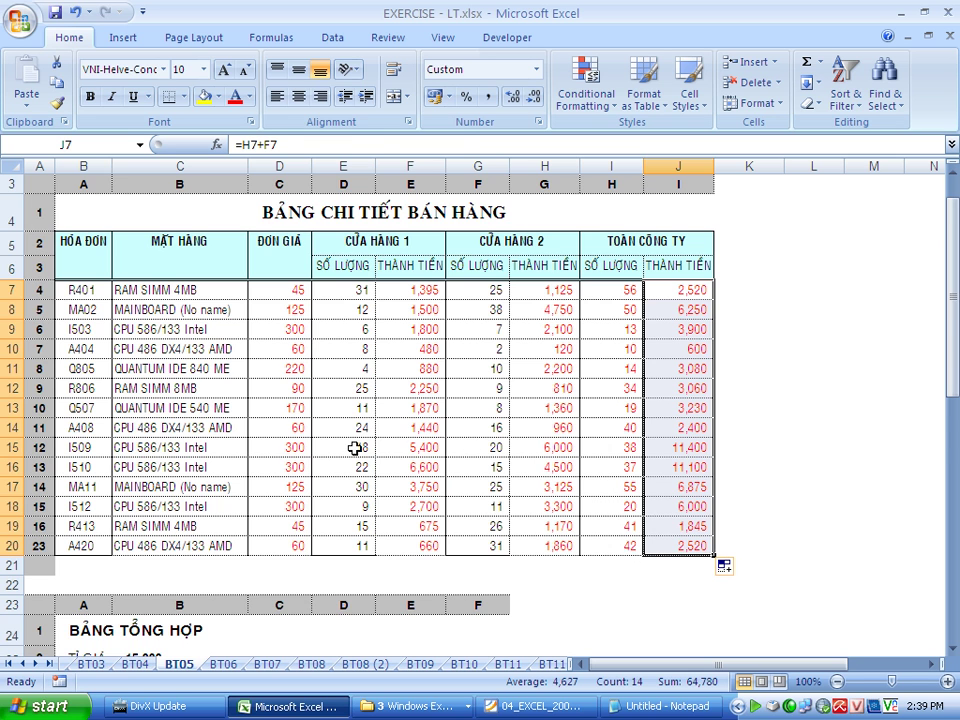
pyautogui.click(295, 452)
# Step: Read the TỔNG CỘNG requirement below, then return and select summary cell E28
pyautogui.scroll(-5, 285, 470)
pyautogui.scroll(-3, 208, 366)
pyautogui.scroll(-1, 90, 374)
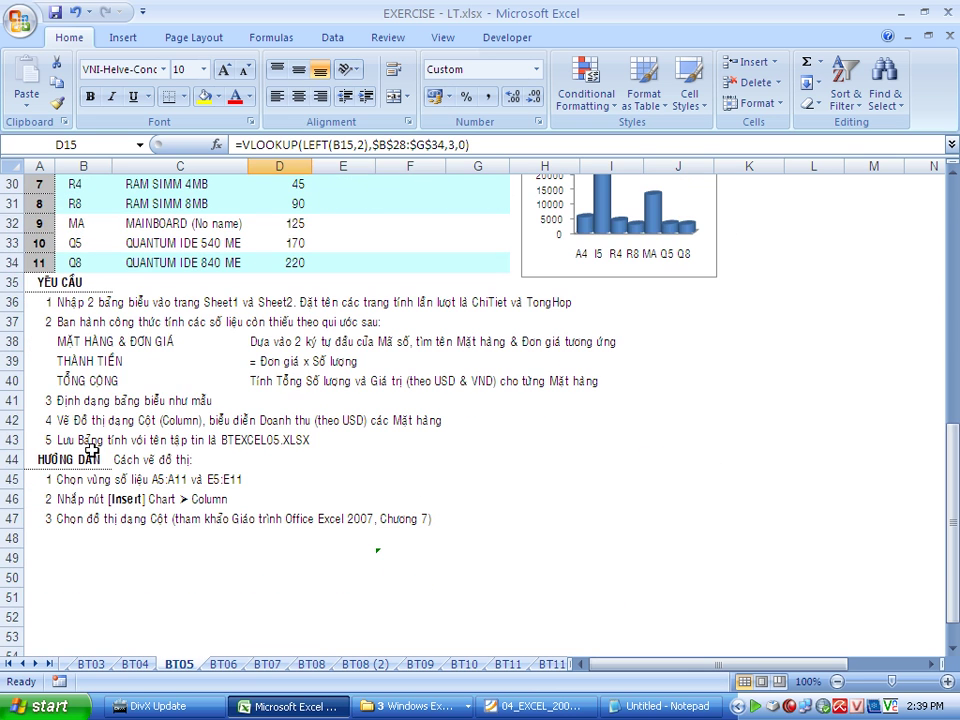
pyautogui.moveTo(106, 381); pyautogui.dragTo(630, 381)
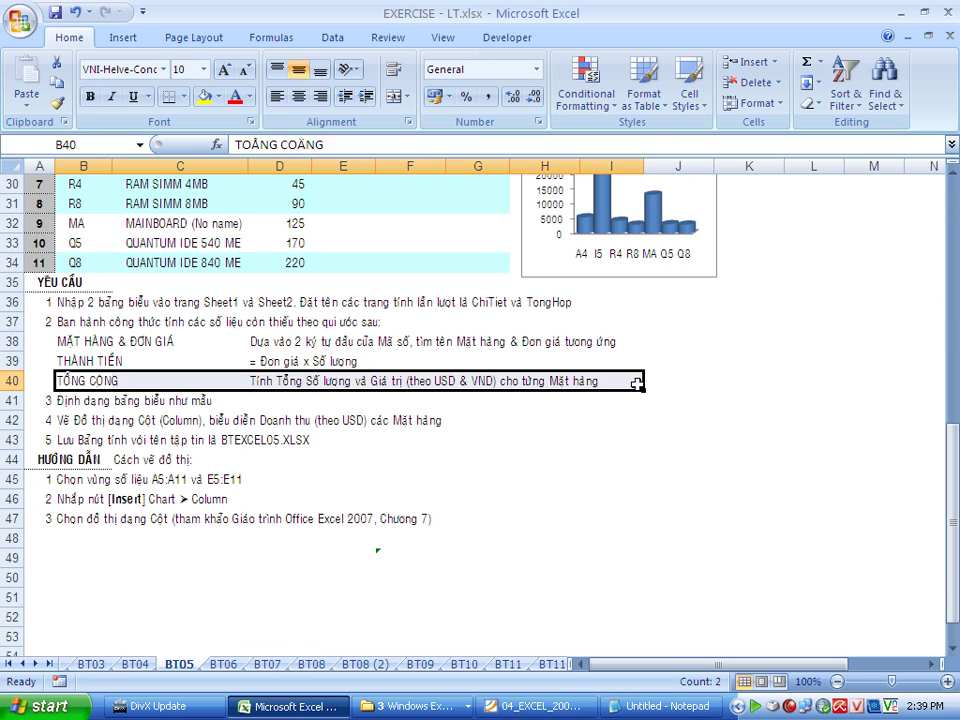
pyautogui.click(630, 381)
pyautogui.click(90, 381)
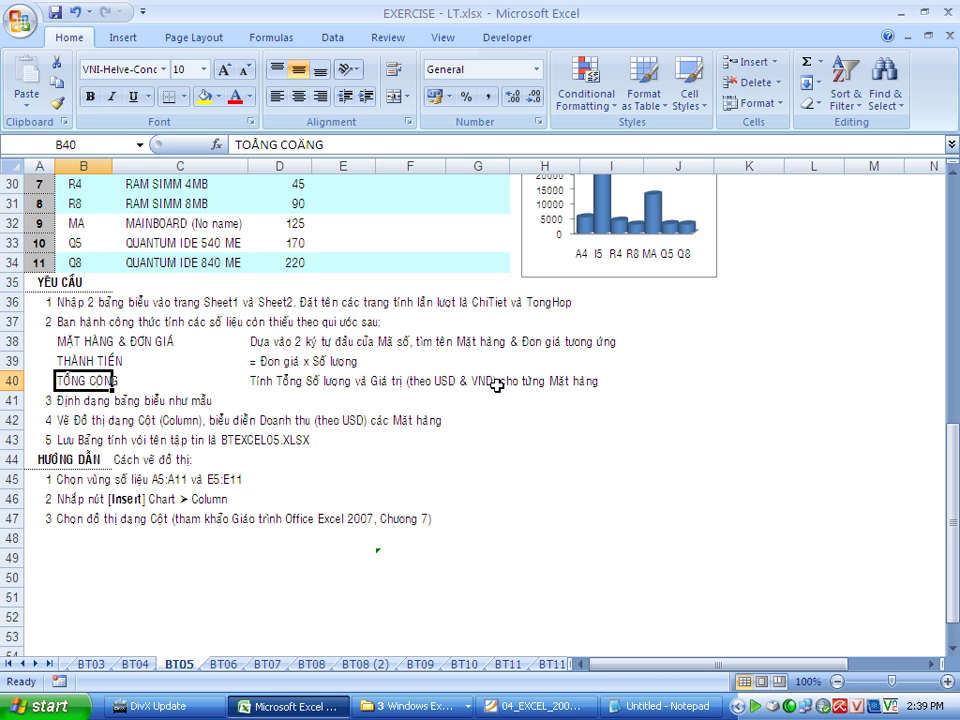
pyautogui.scroll(1, 377, 389)
pyautogui.moveTo(601, 443); pyautogui.dragTo(283, 446)
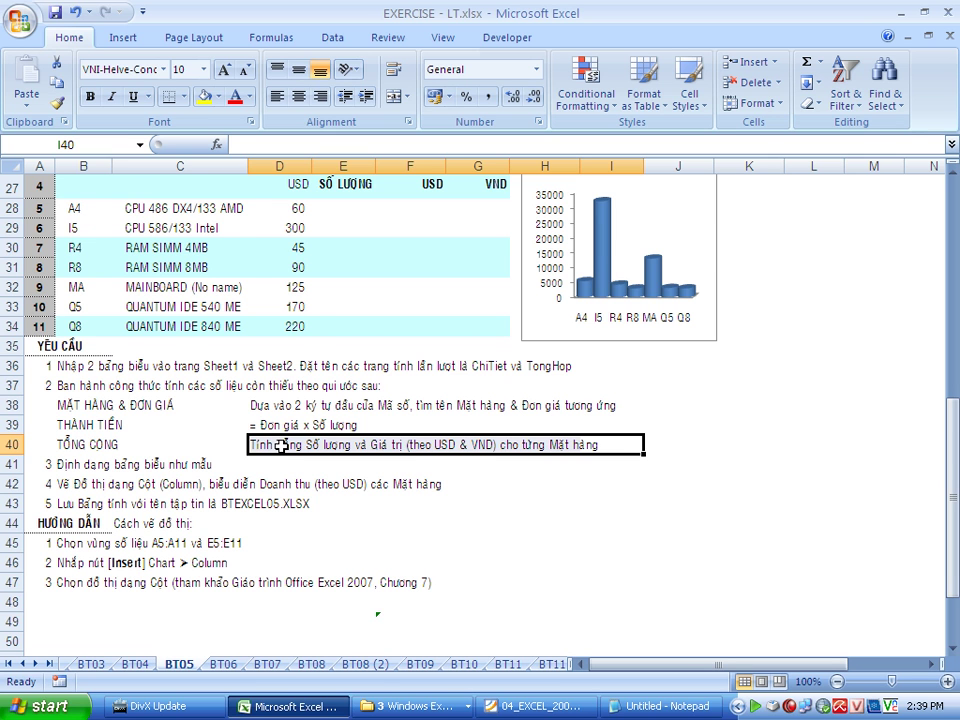
pyautogui.scroll(1, 283, 446)
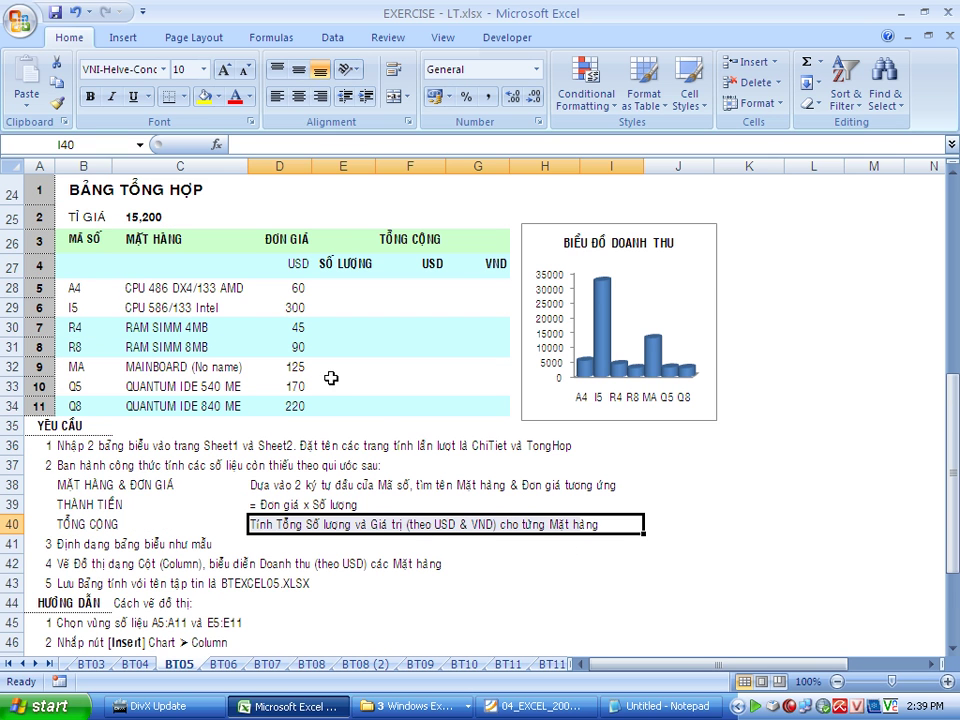
pyautogui.scroll(2, 325, 318)
pyautogui.scroll(1, 326, 350)
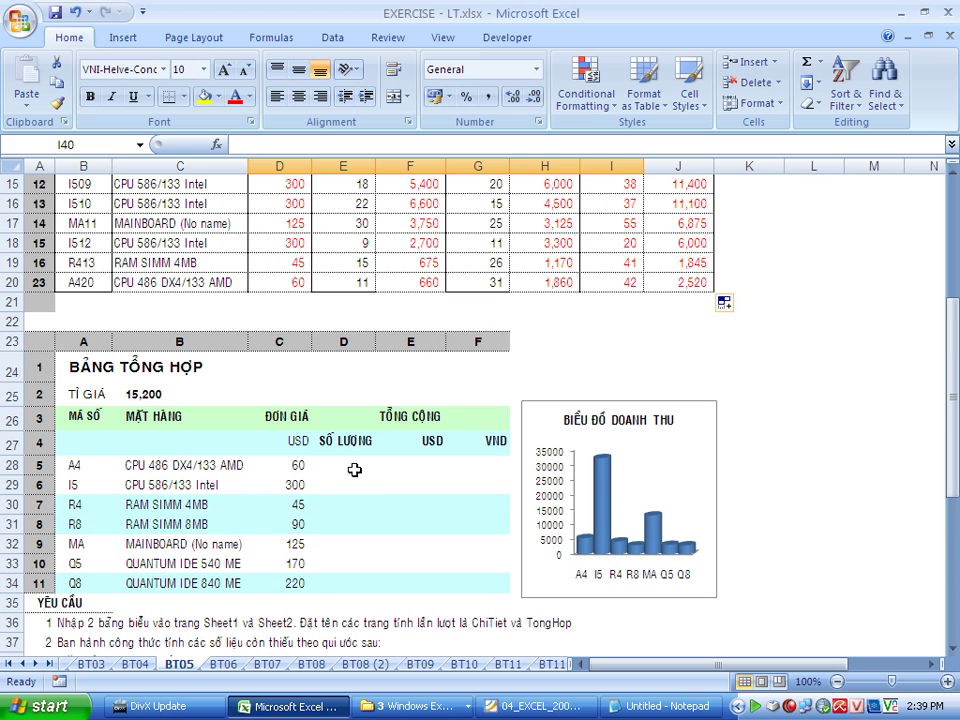
pyautogui.click(353, 467)
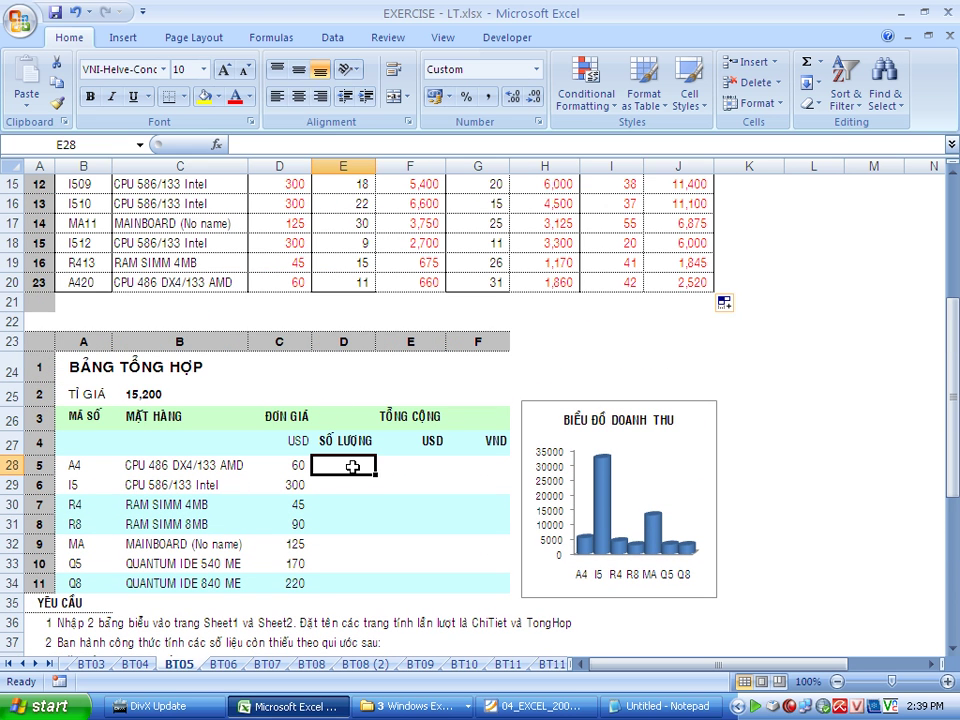
pyautogui.click(441, 459)
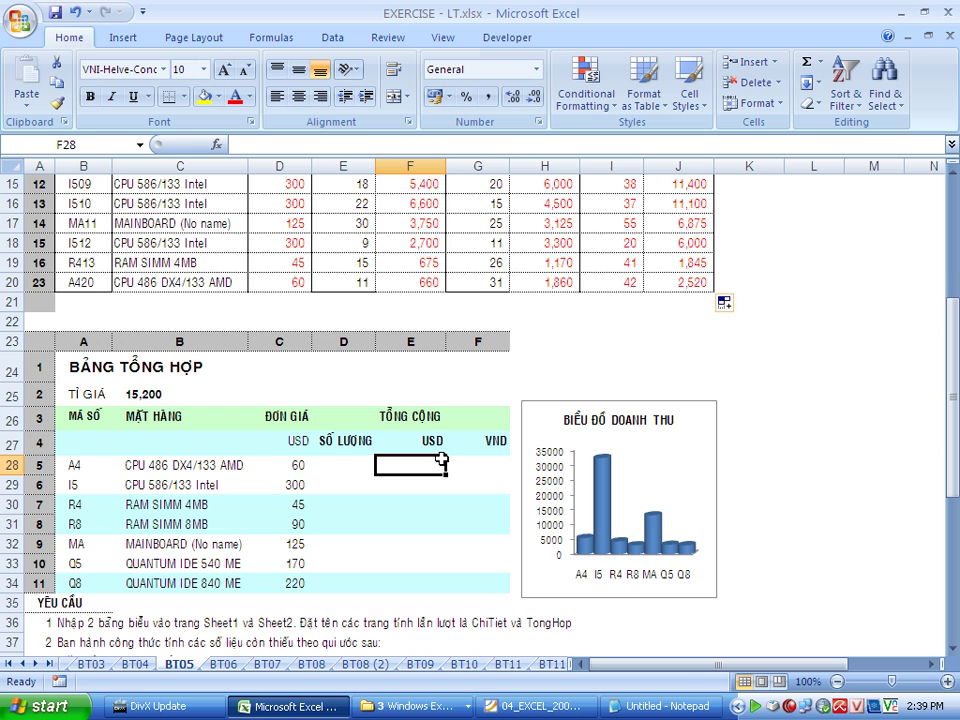
pyautogui.click(341, 458)
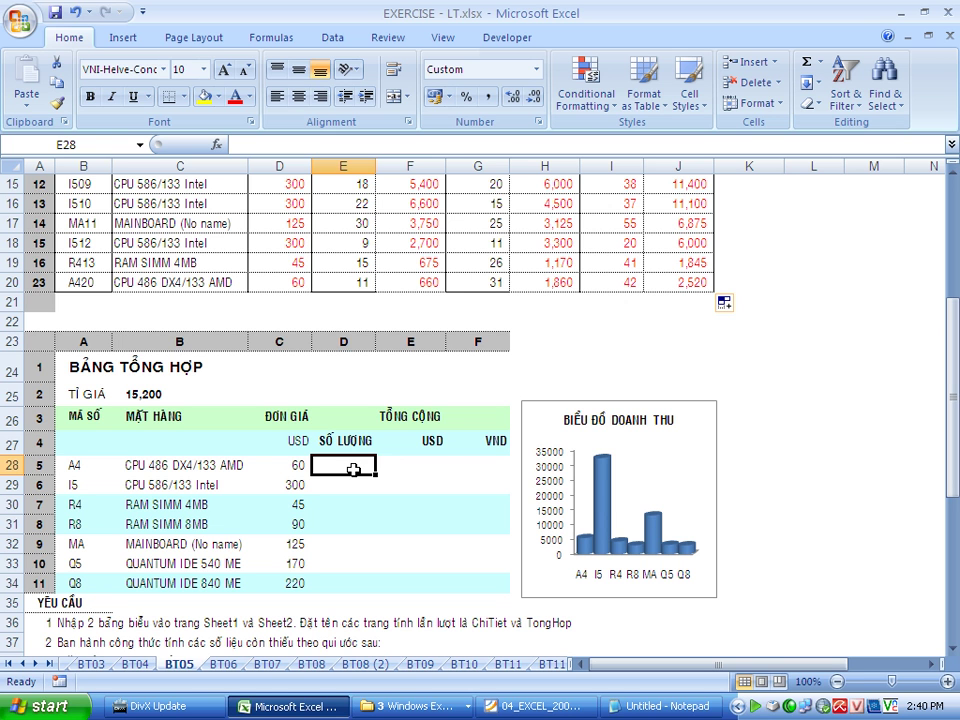
pyautogui.scroll(1, 353, 469)
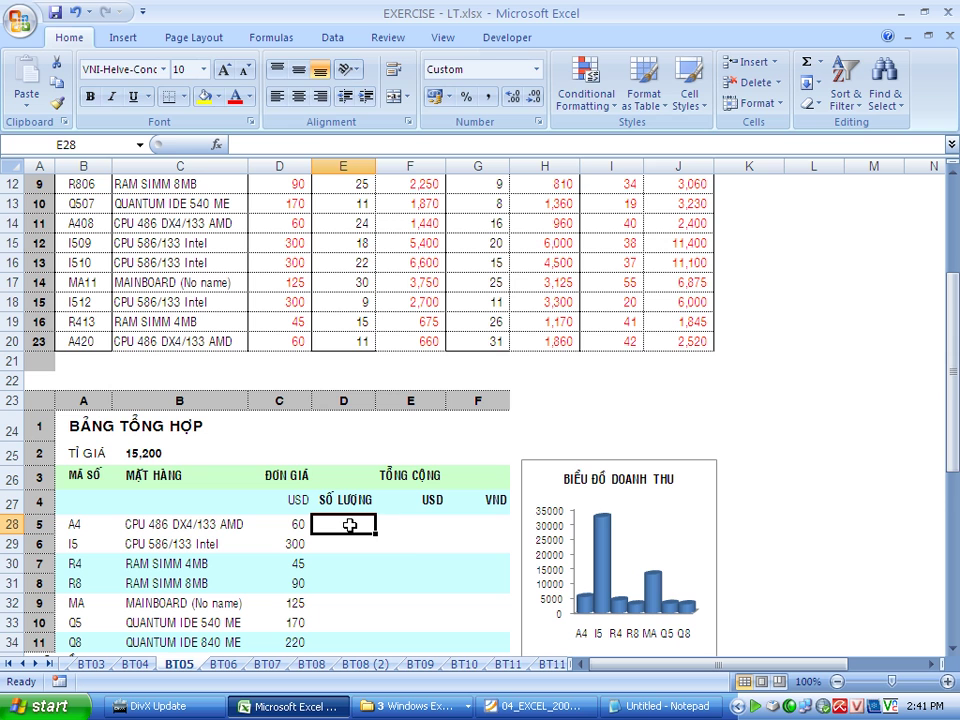
# Step: Start a SUMIF in E28 over absolute range $C$7:$C$20 with criterion C28
pyautogui.write('=sumif')
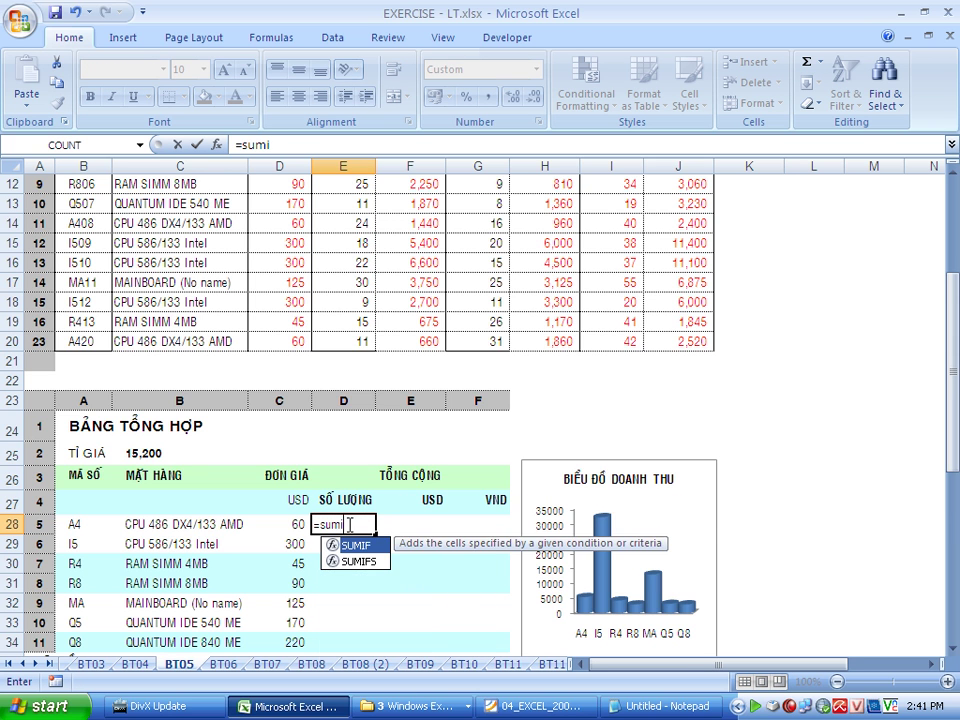
pyautogui.write('(')
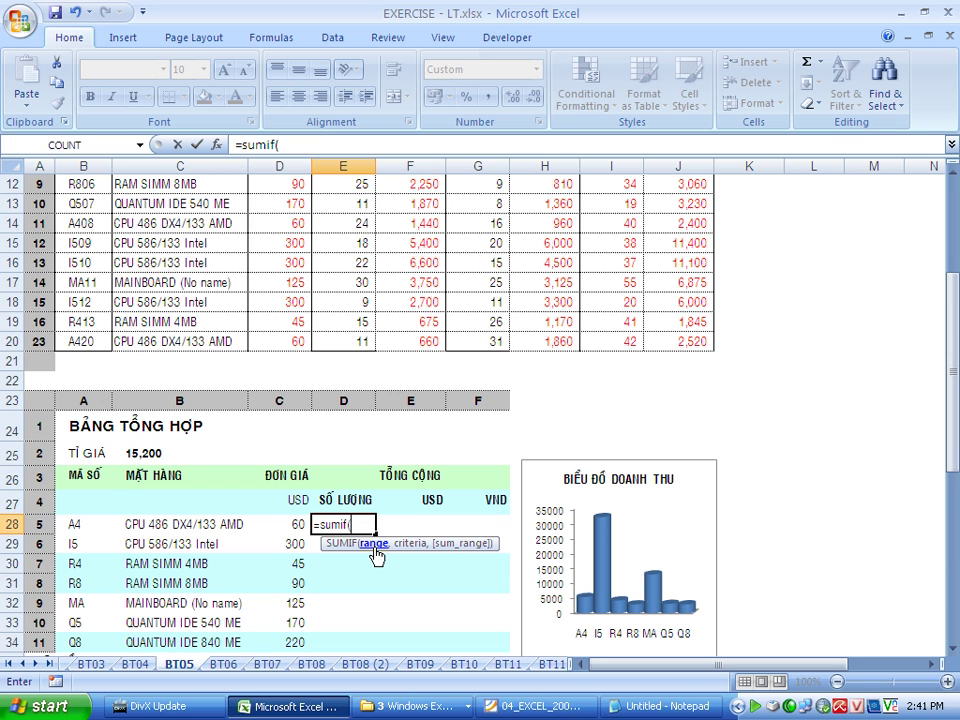
pyautogui.moveTo(955, 444)
pyautogui.mouseDown()
pyautogui.moveTo(955, 362)
pyautogui.moveTo(955, 487)
pyautogui.moveTo(955, 365)
pyautogui.moveTo(950, 437)
pyautogui.mouseUp()
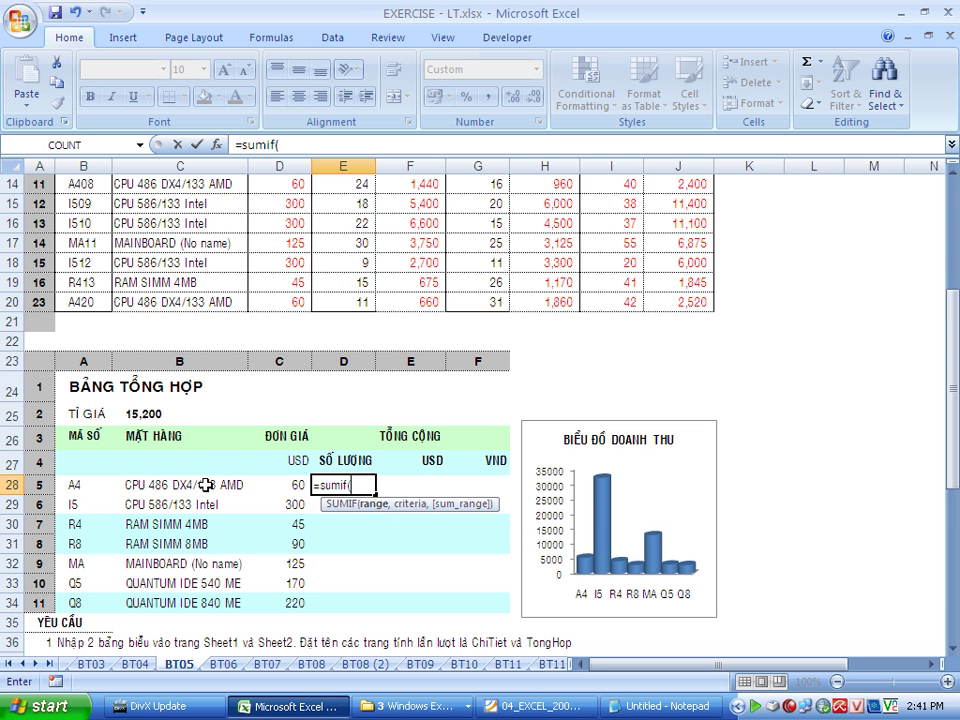
pyautogui.moveTo(953, 410); pyautogui.dragTo(953, 305)
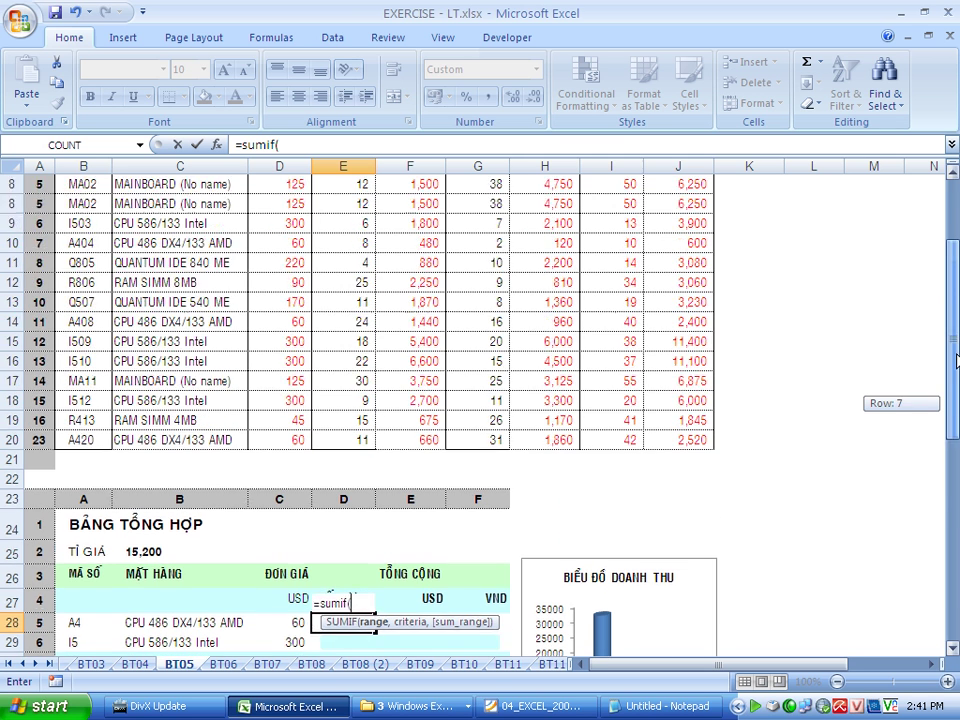
pyautogui.moveTo(160, 329); pyautogui.dragTo(181, 587)
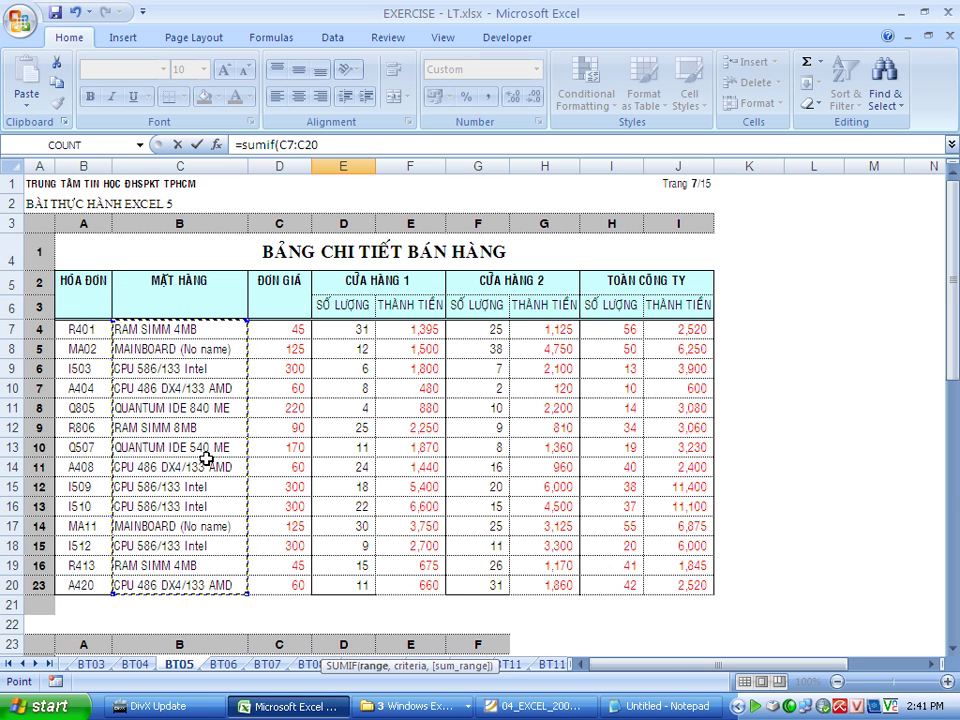
pyautogui.press('F4')
pyautogui.write('$C$20,')
pyautogui.click(180, 406)
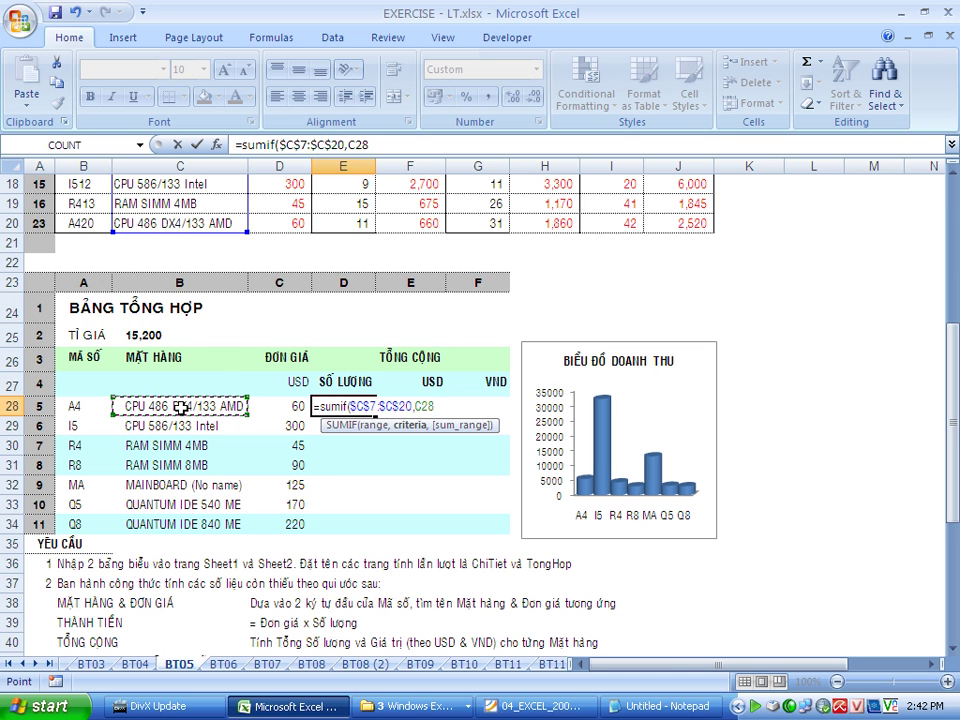
pyautogui.write(',')
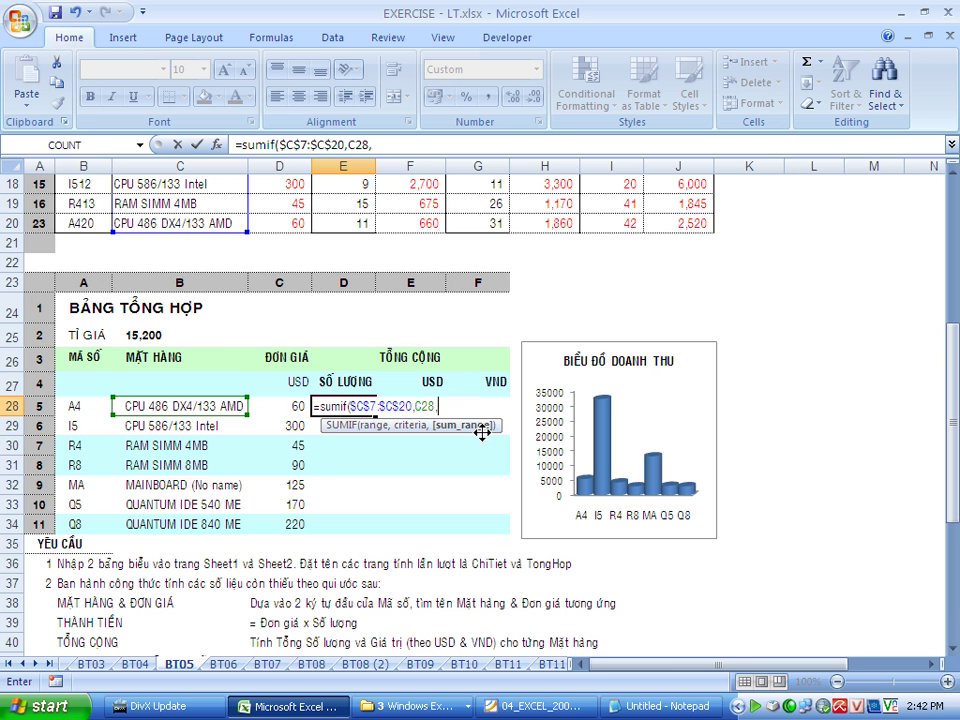
# Step: Finish it with sum range $I$7:$I$20 and fill down to E34 (92 to 14)
pyautogui.moveTo(957, 399); pyautogui.dragTo(957, 266)
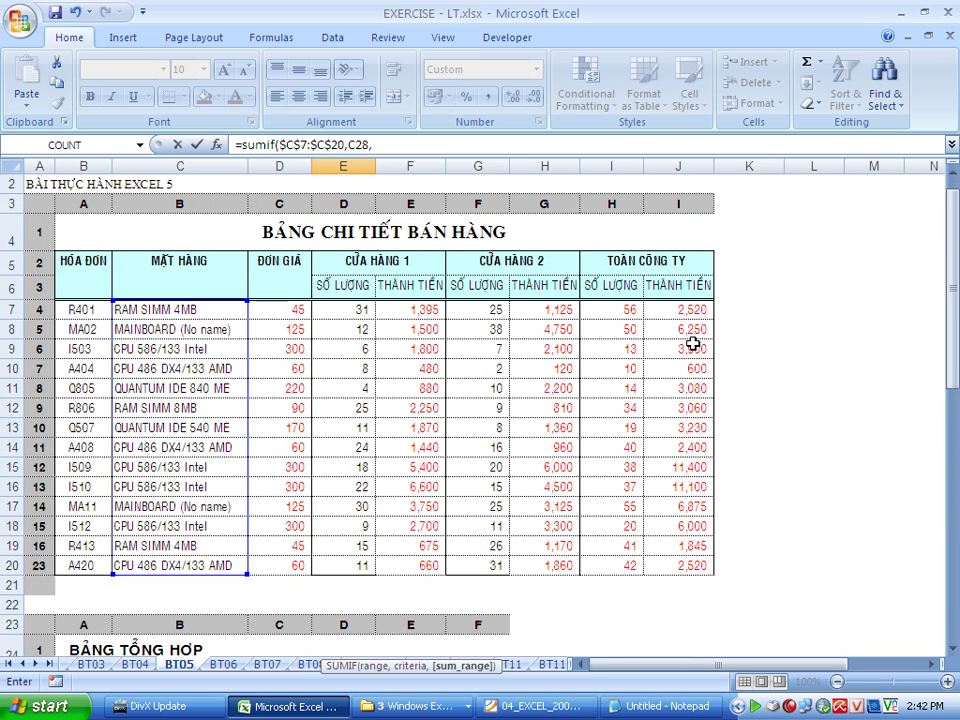
pyautogui.moveTo(623, 307); pyautogui.dragTo(626, 566)
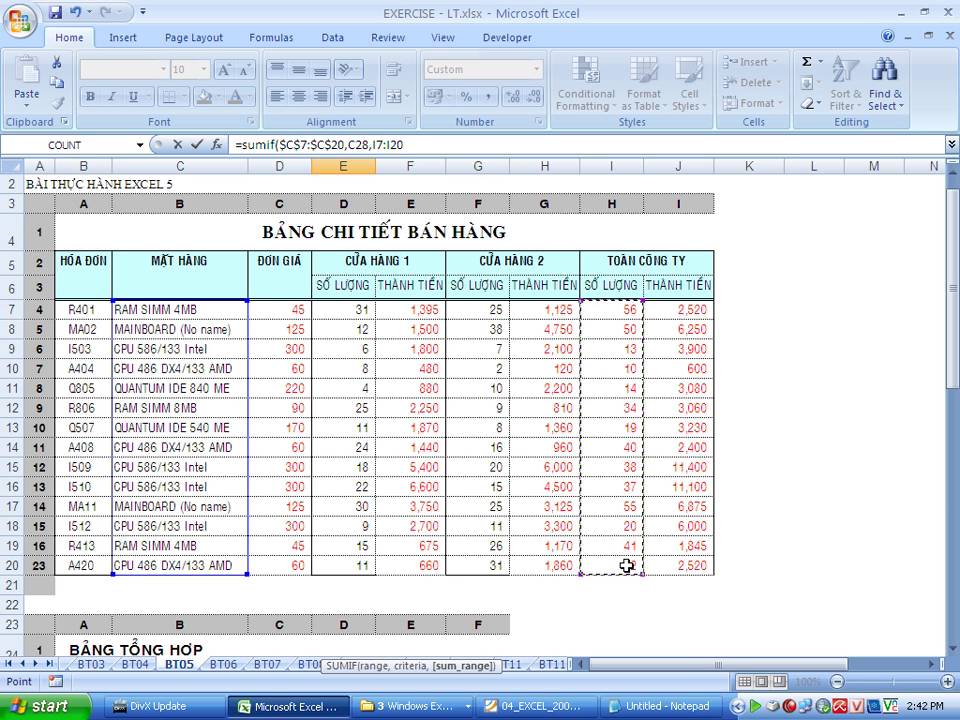
pyautogui.press('F4')
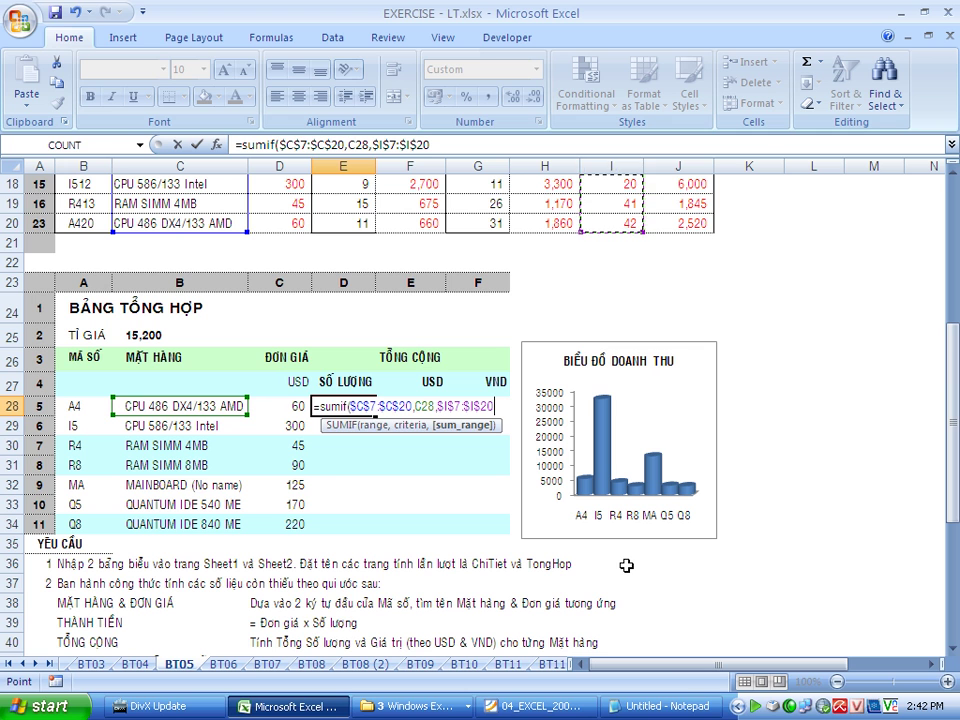
pyautogui.write(')')
pyautogui.press('Return')
pyautogui.click(362, 405)
pyautogui.moveTo(377, 414); pyautogui.dragTo(377, 521)
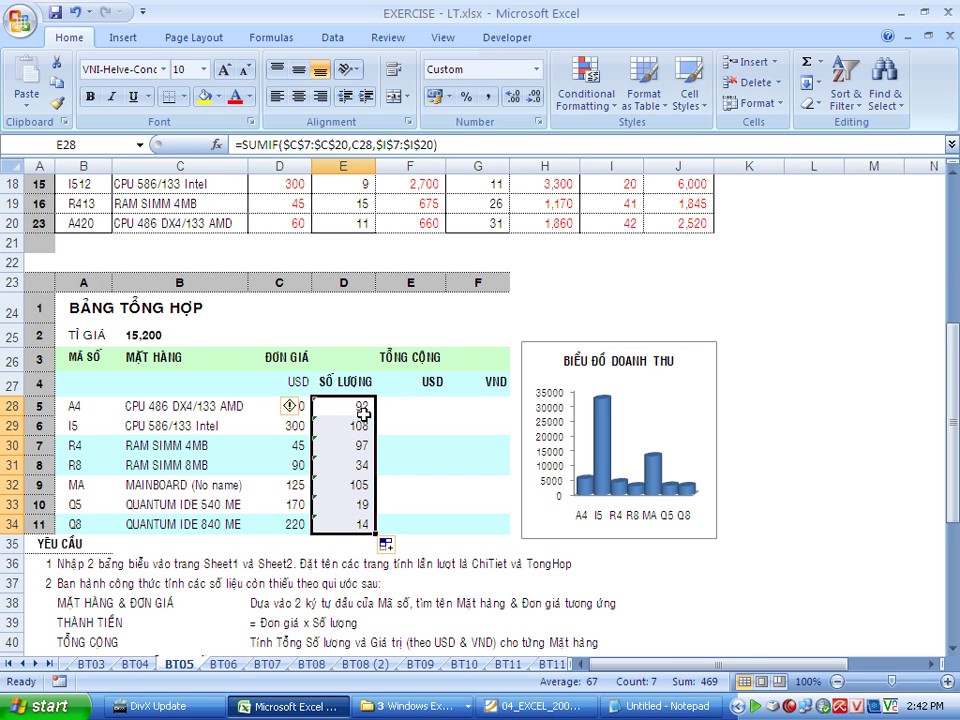
pyautogui.click(405, 406)
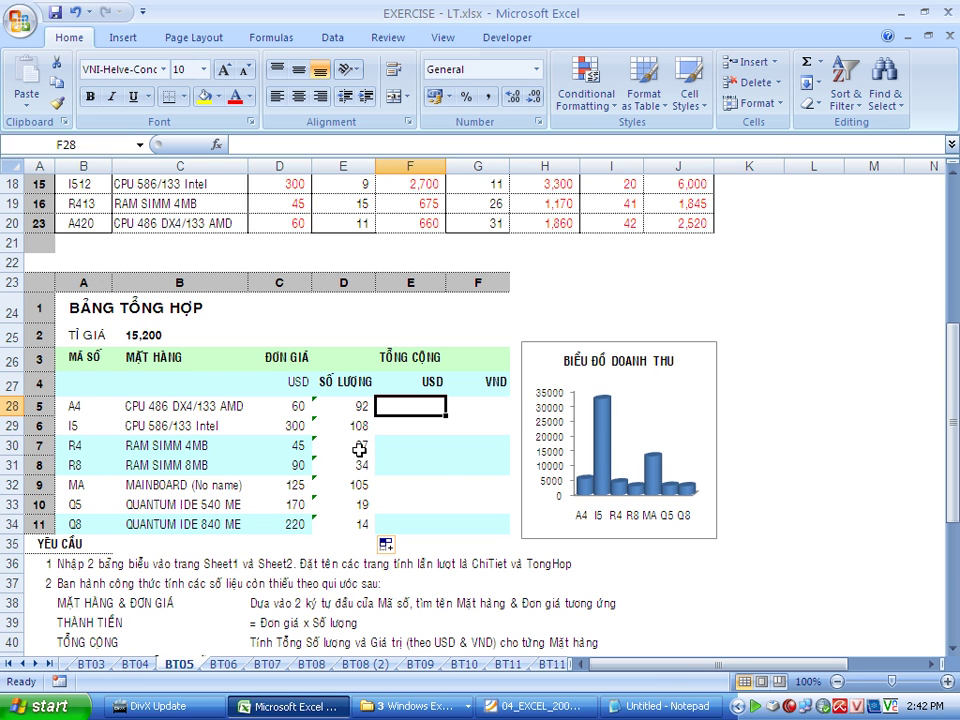
# Step: Enter =E28*D28 in F28, giving the A4 USD total of 5520
pyautogui.scroll(1, 358, 451)
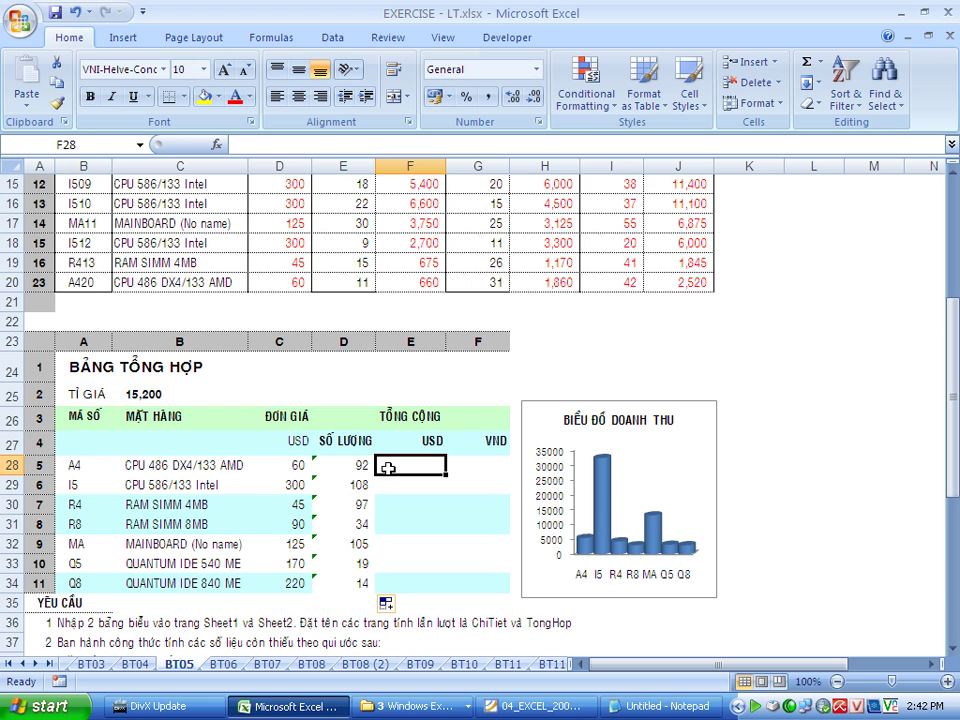
pyautogui.write('=')
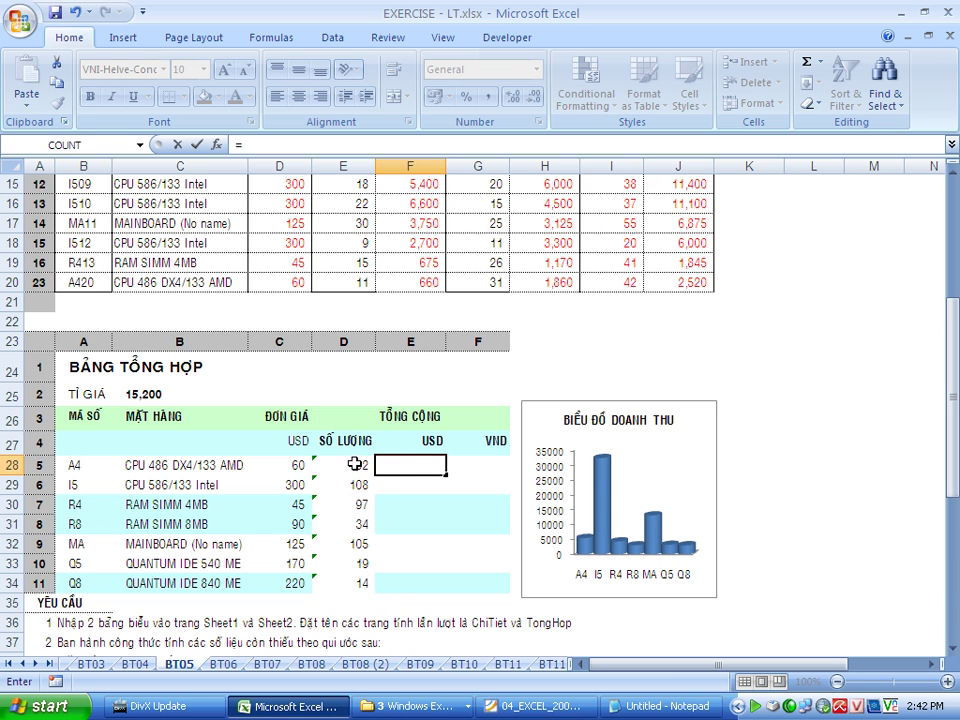
pyautogui.press('Escape')
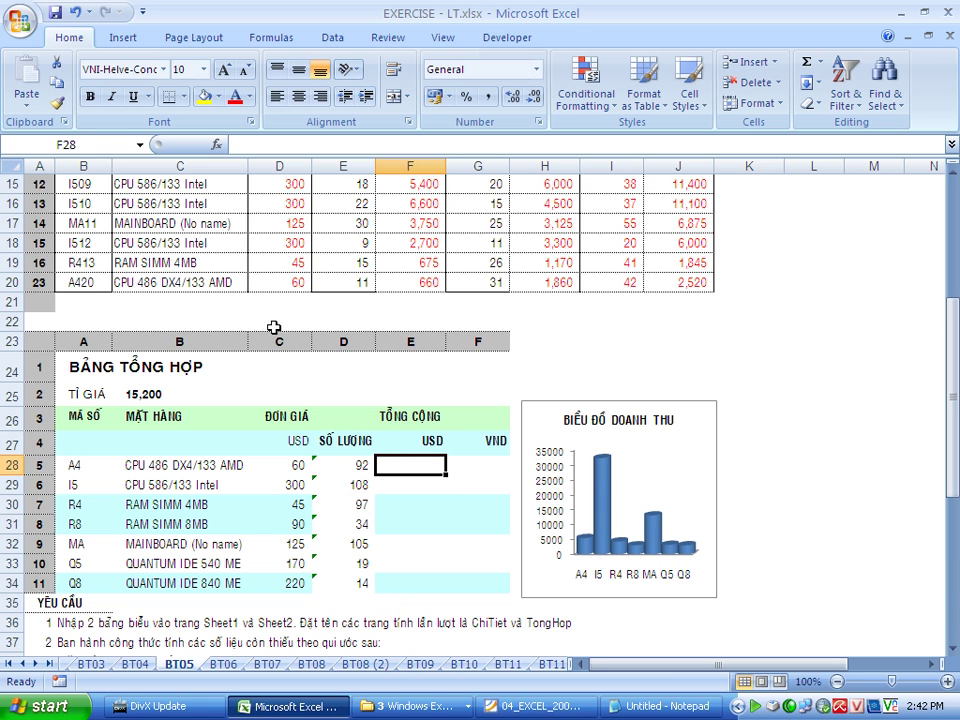
pyautogui.write('=')
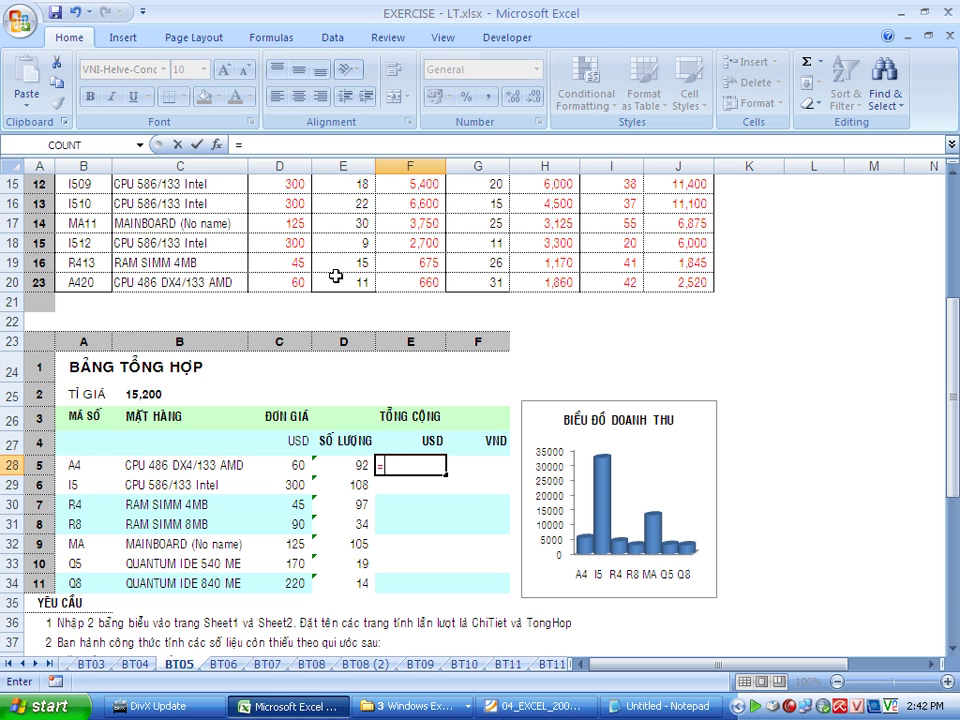
pyautogui.click(358, 467)
pyautogui.write('*')
pyautogui.press('Left')
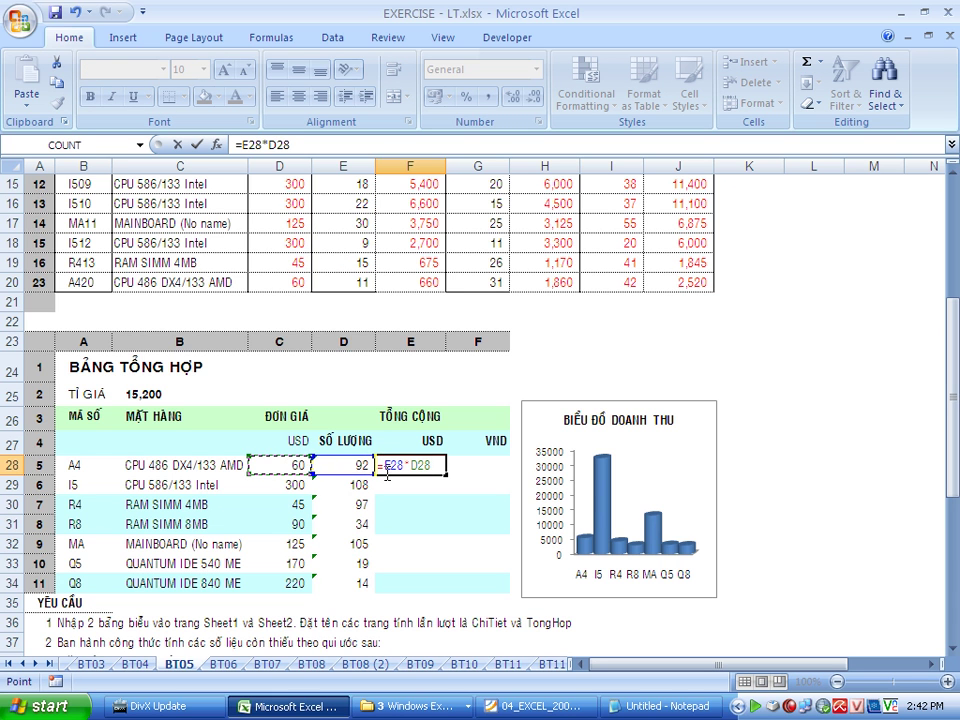
pyautogui.press('Return')
# Step: Copy the USD formula down to F34, giving 32400, 4365, 3060, 13125, 3230, 3080
pyautogui.click(443, 472)
pyautogui.moveTo(446, 474); pyautogui.dragTo(444, 583)
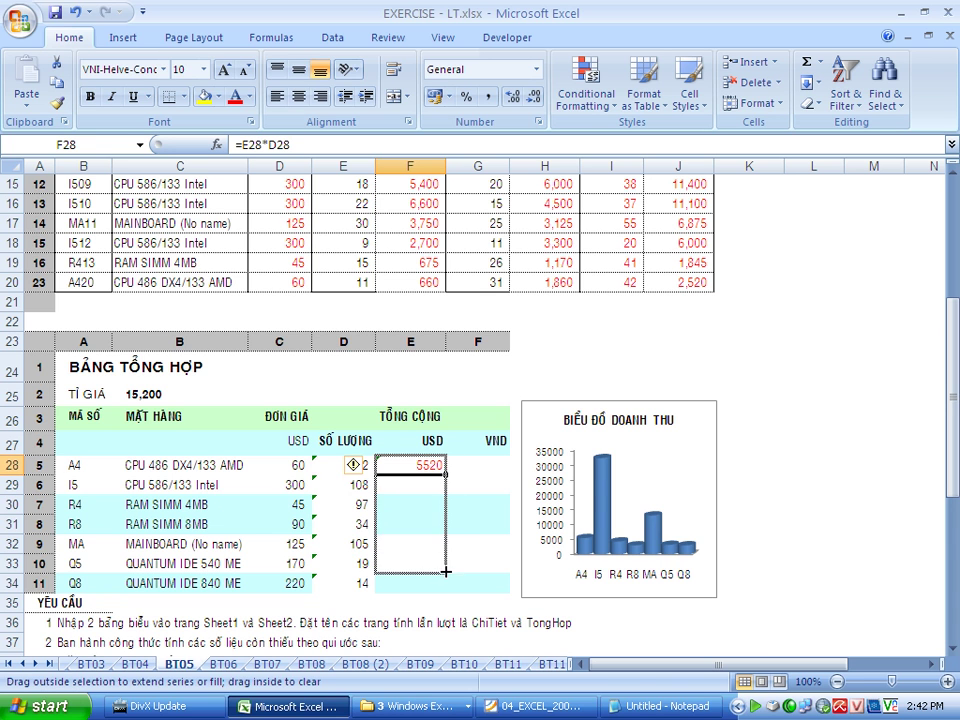
pyautogui.click(484, 463)
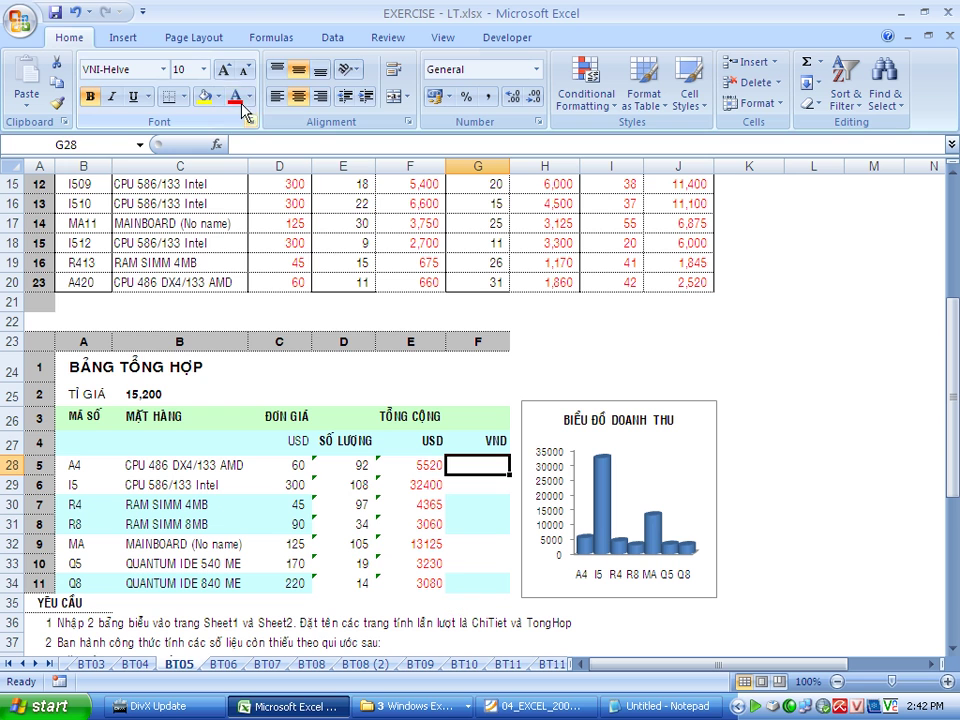
# Step: Enter =F28*$C$25 in G28, multiplying the USD total by the absolute exchange rate
pyautogui.write('=')
pyautogui.click(437, 470)
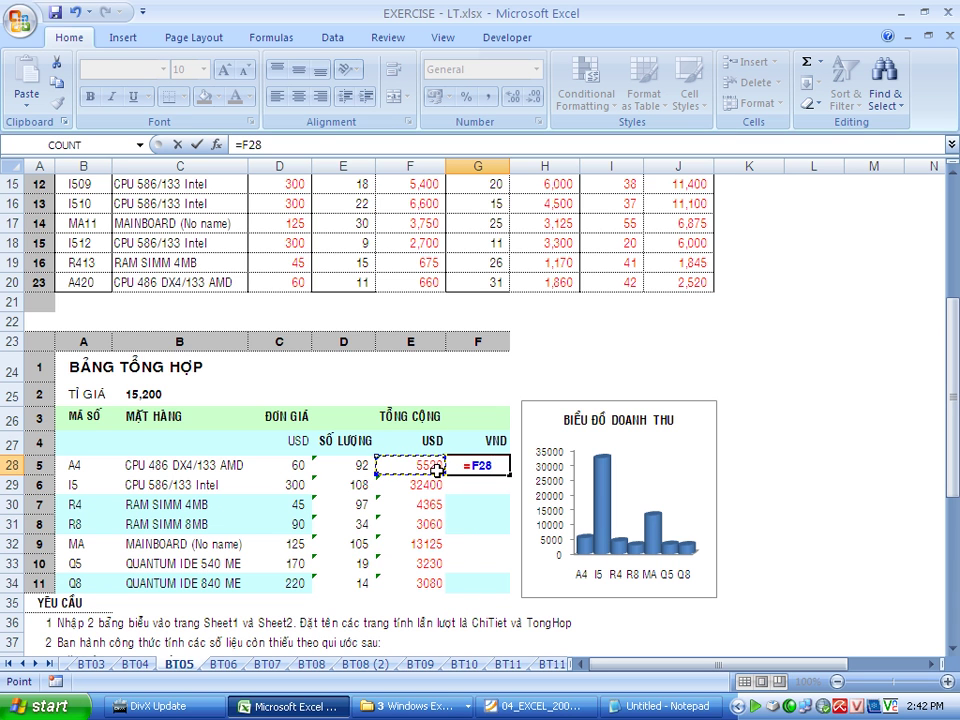
pyautogui.write('*')
pyautogui.click(150, 394)
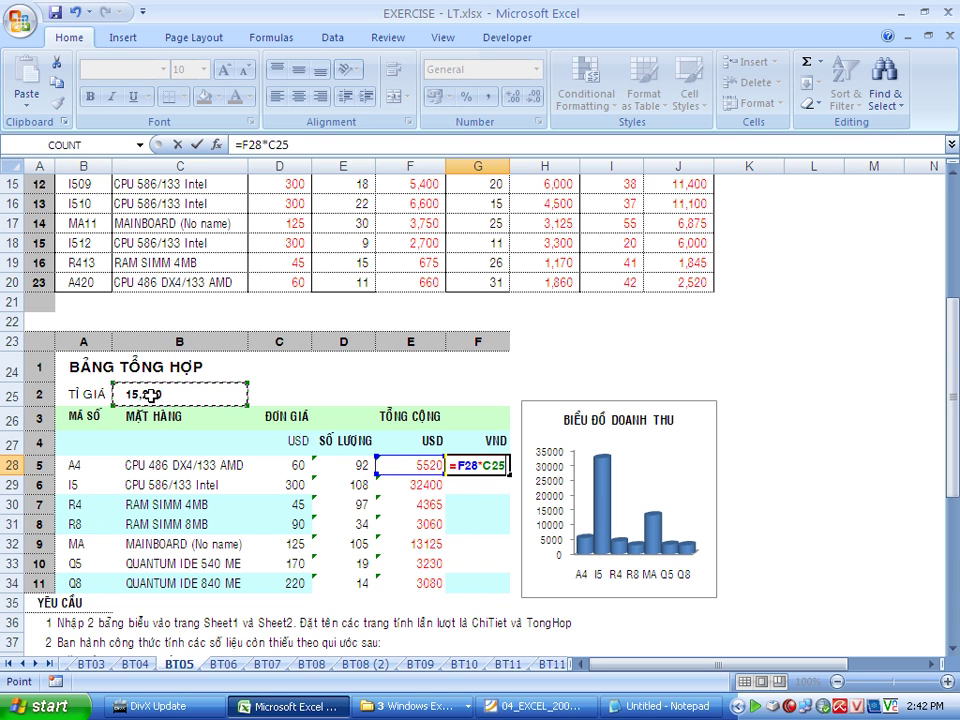
pyautogui.press('F4')
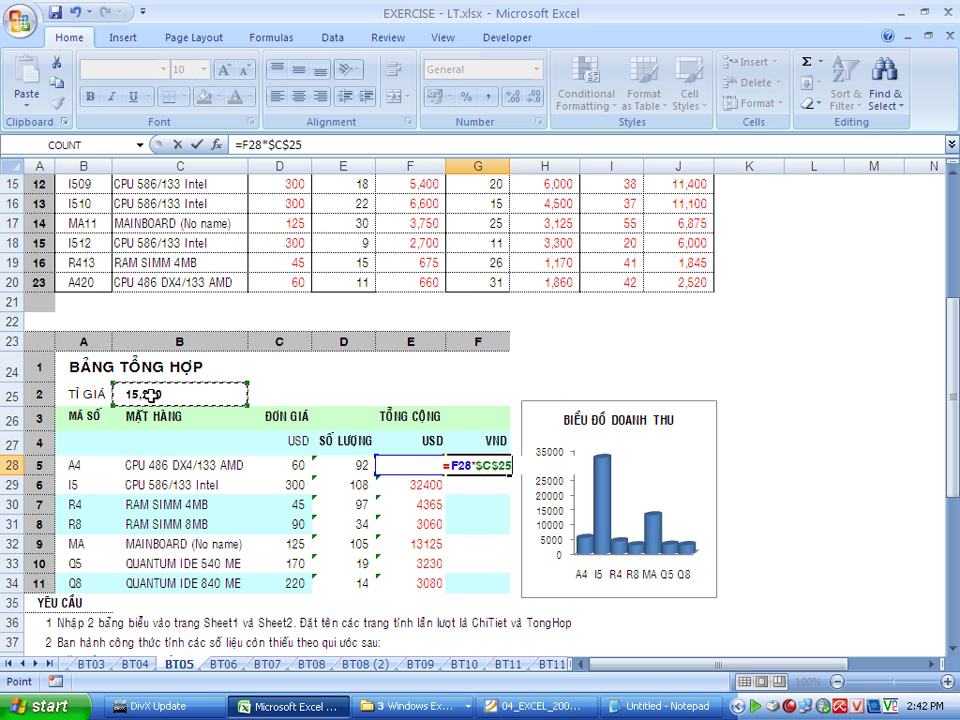
pyautogui.press('Return')
# Step: Copy the VND formula down to G34 and widen columns G and F to fit
pyautogui.click(497, 465)
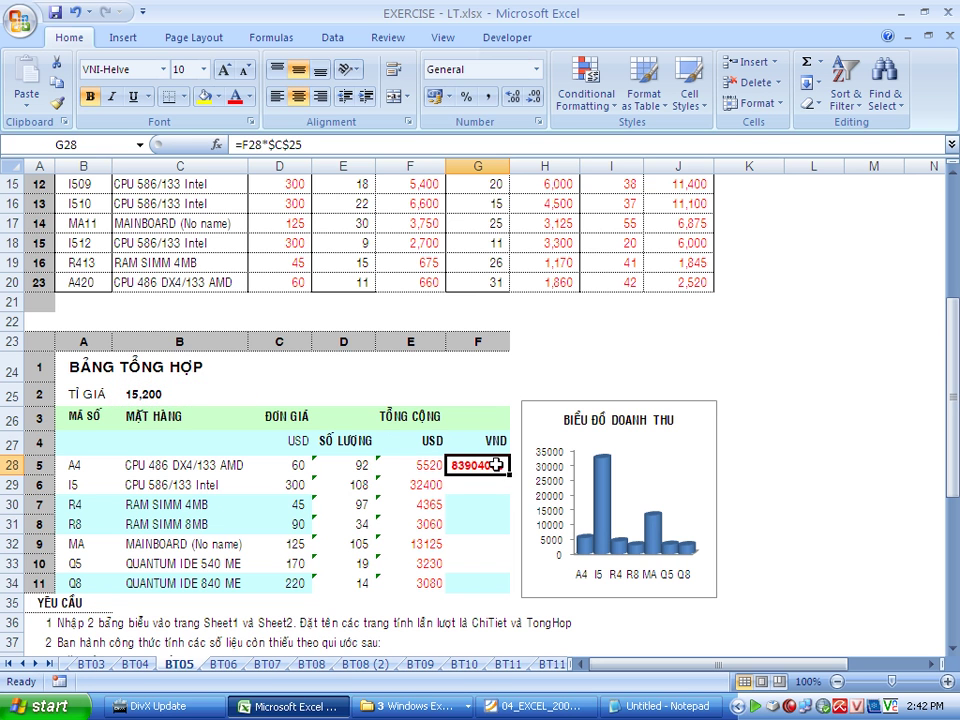
pyautogui.moveTo(508, 477); pyautogui.dragTo(508, 588)
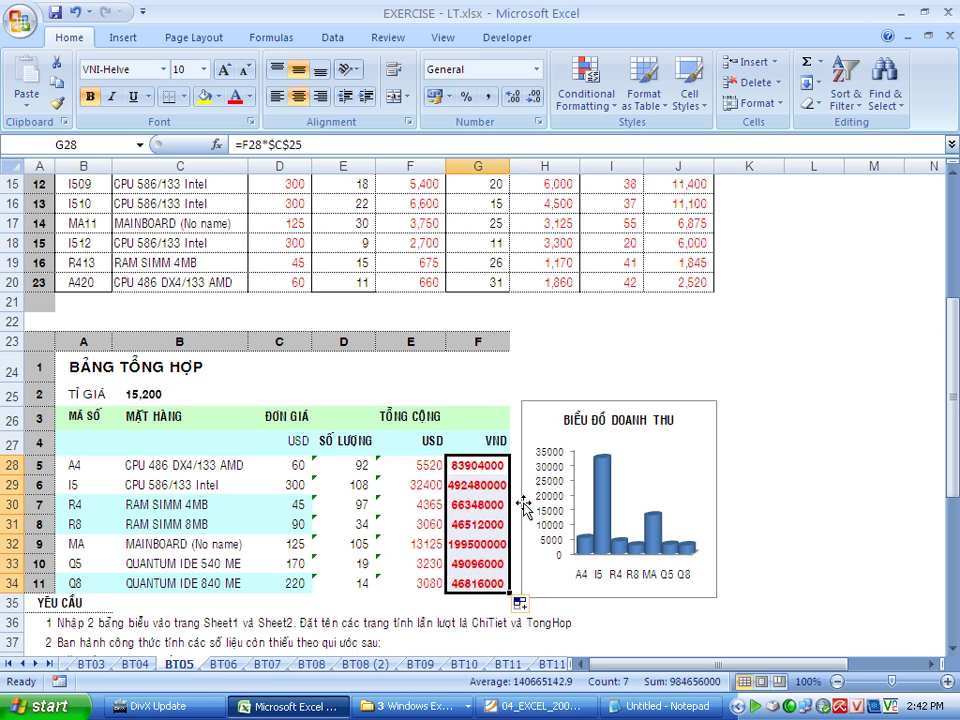
pyautogui.moveTo(509, 165); pyautogui.dragTo(536, 165)
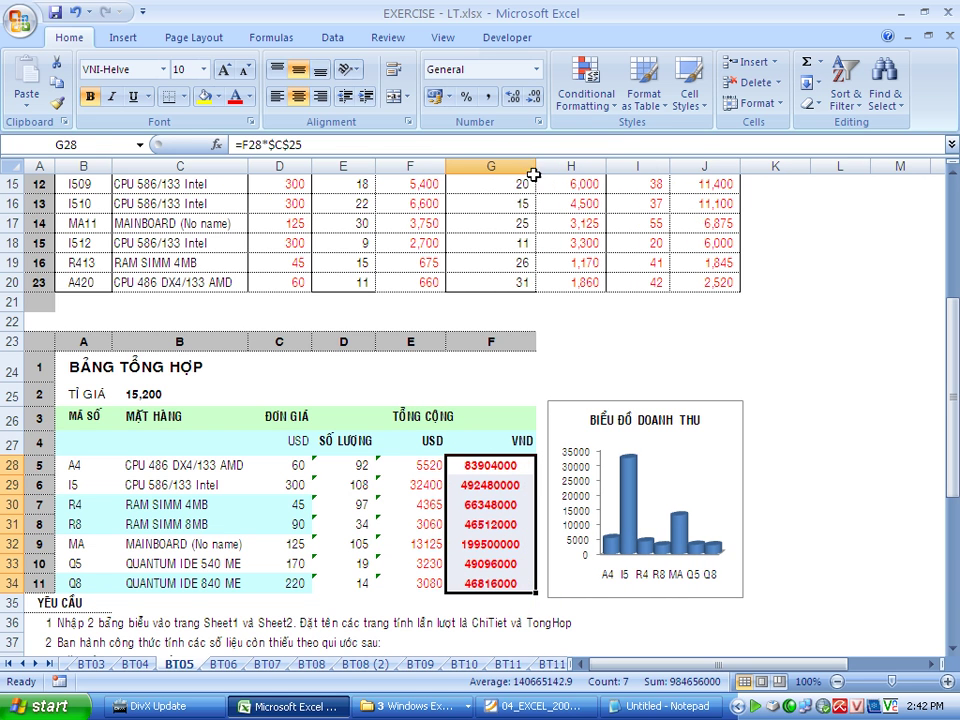
pyautogui.moveTo(446, 165); pyautogui.dragTo(459, 165)
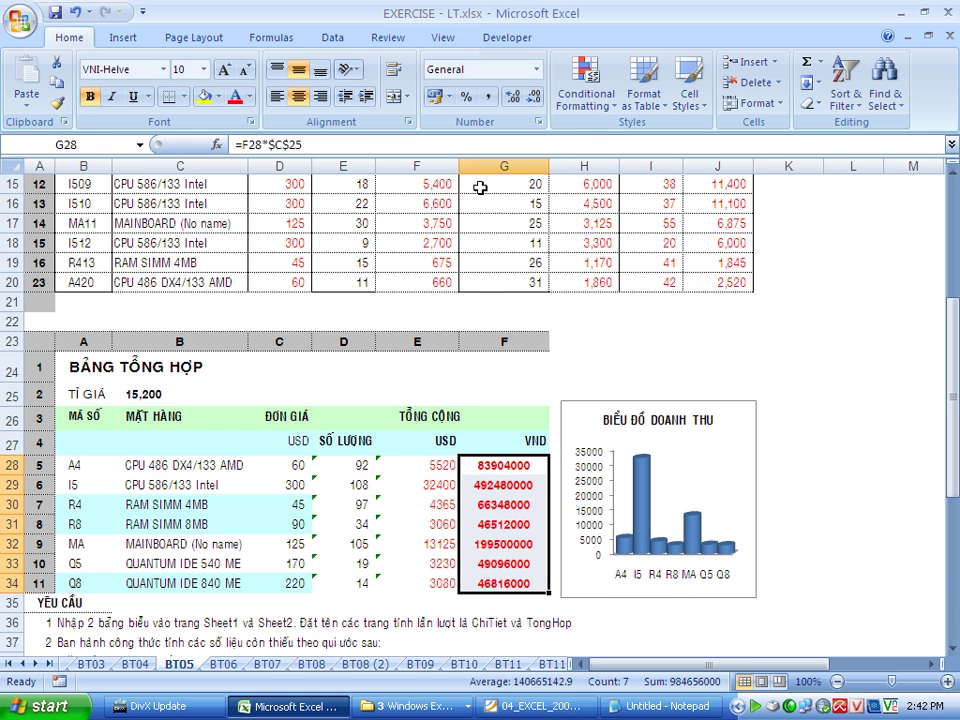
# Step: Scroll down to read requirements 3 and 4 in rows 41–42, then return to the table
pyautogui.scroll(-3, 310, 530)
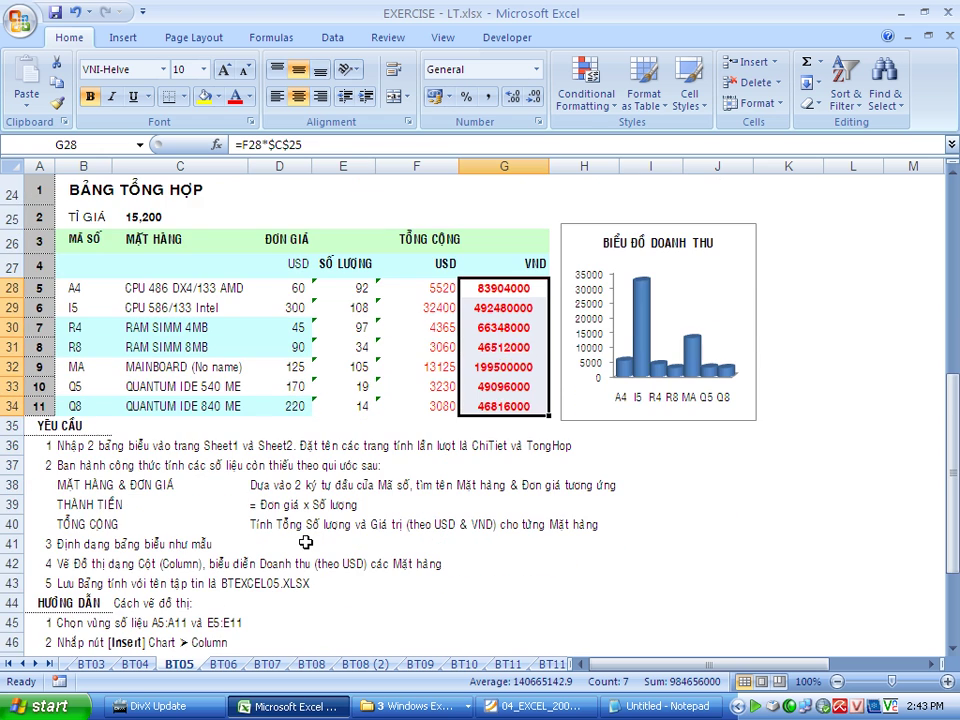
pyautogui.scroll(-2, 305, 542)
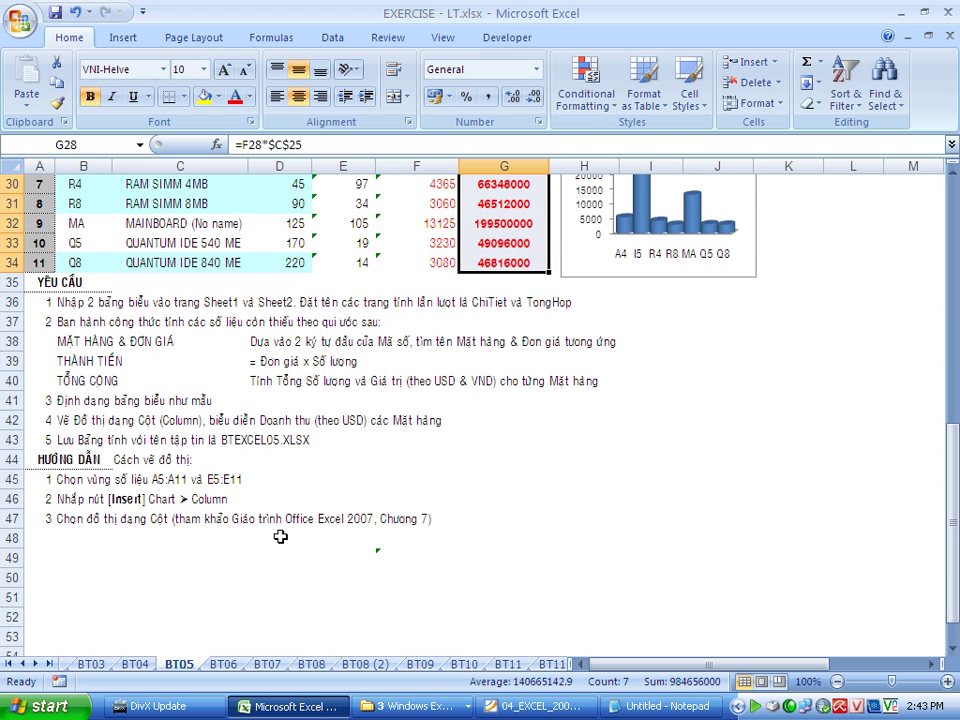
pyautogui.click(90, 402)
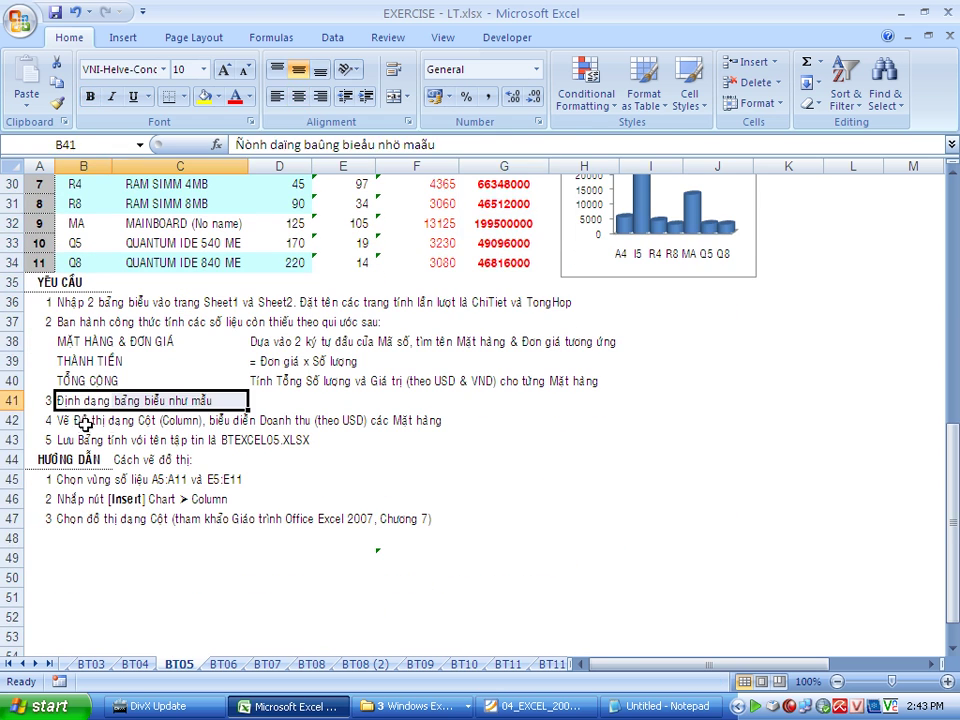
pyautogui.moveTo(86, 422); pyautogui.dragTo(438, 424)
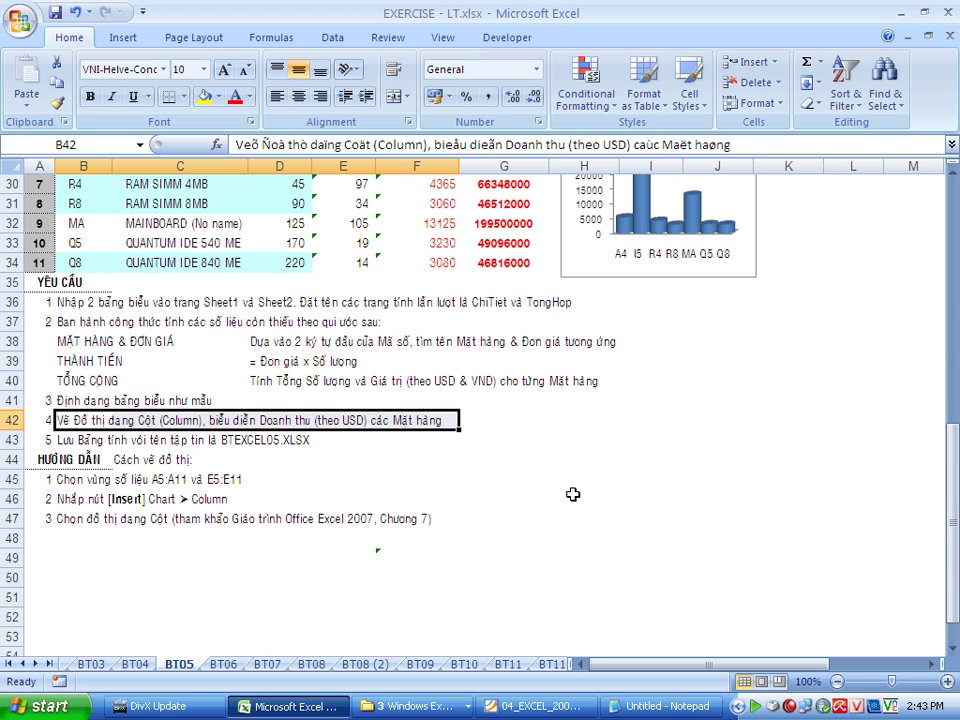
pyautogui.scroll(3, 531, 473)
pyautogui.scroll(-1, 574, 504)
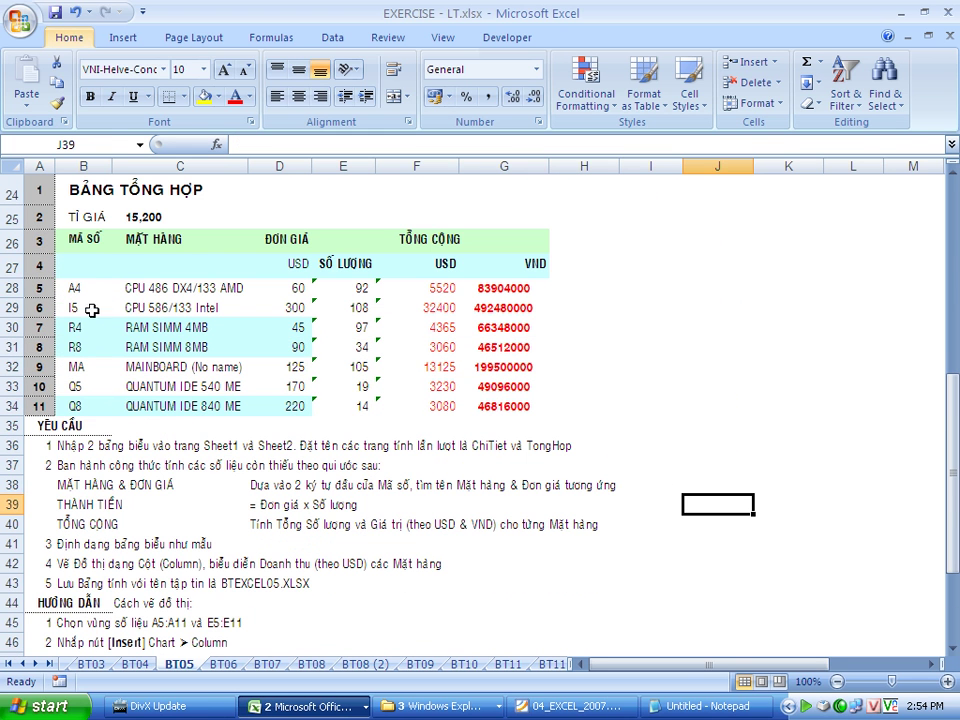
# Step: Insert a clustered cylinder column chart of items B28:B34 against USD totals F28:F34
pyautogui.moveTo(75, 288); pyautogui.dragTo(86, 397)
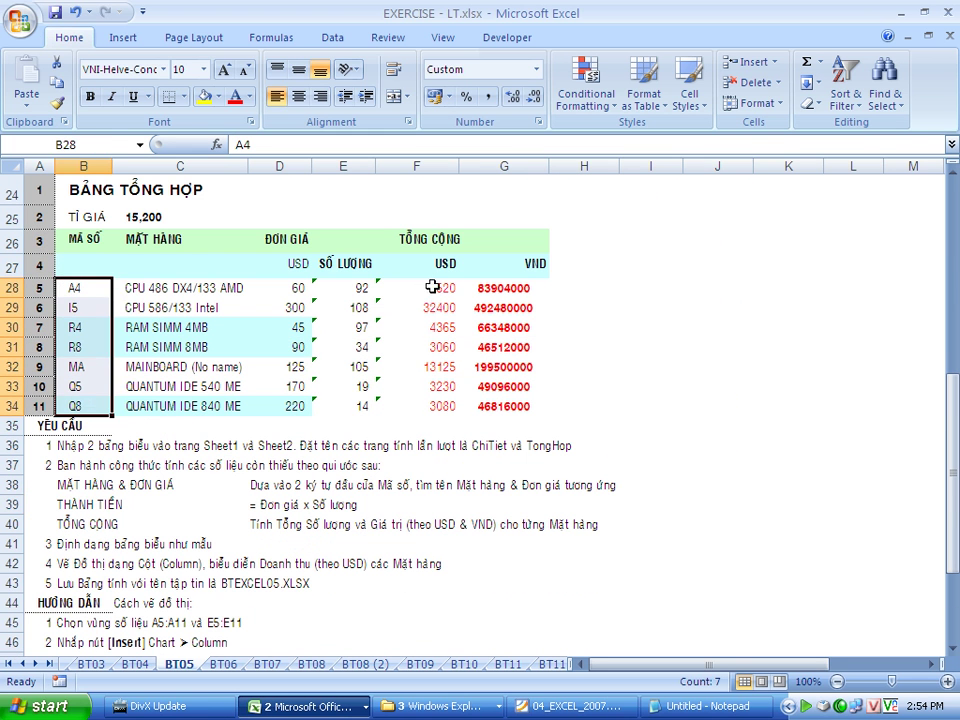
pyautogui.keyDown('ctrl'); pyautogui.moveTo(426, 288); pyautogui.dragTo(441, 397); pyautogui.keyUp('ctrl')
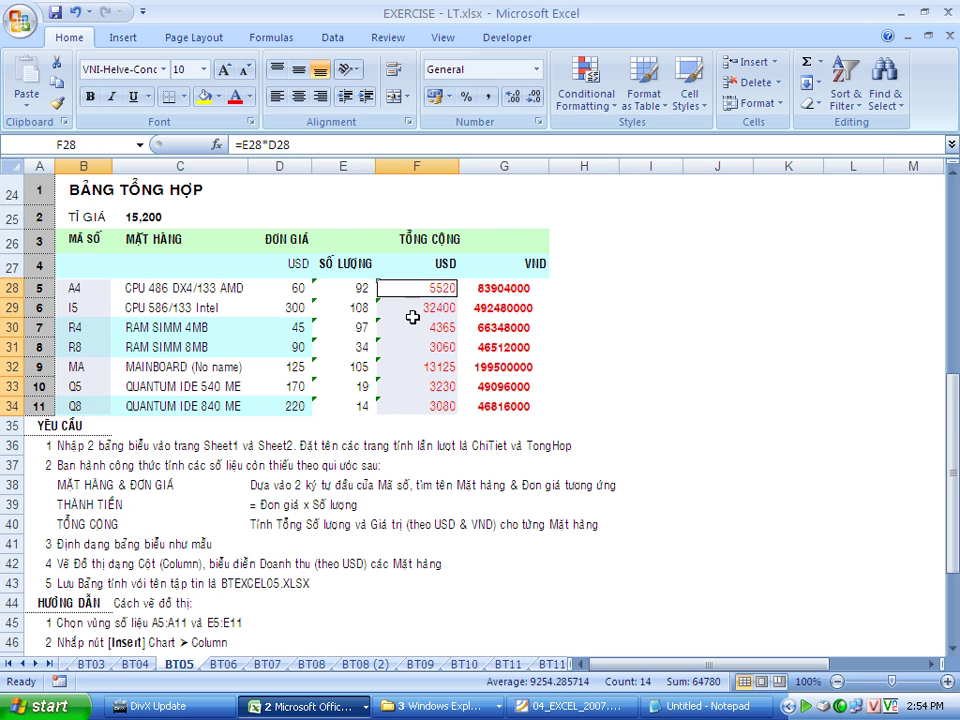
pyautogui.click(130, 40)
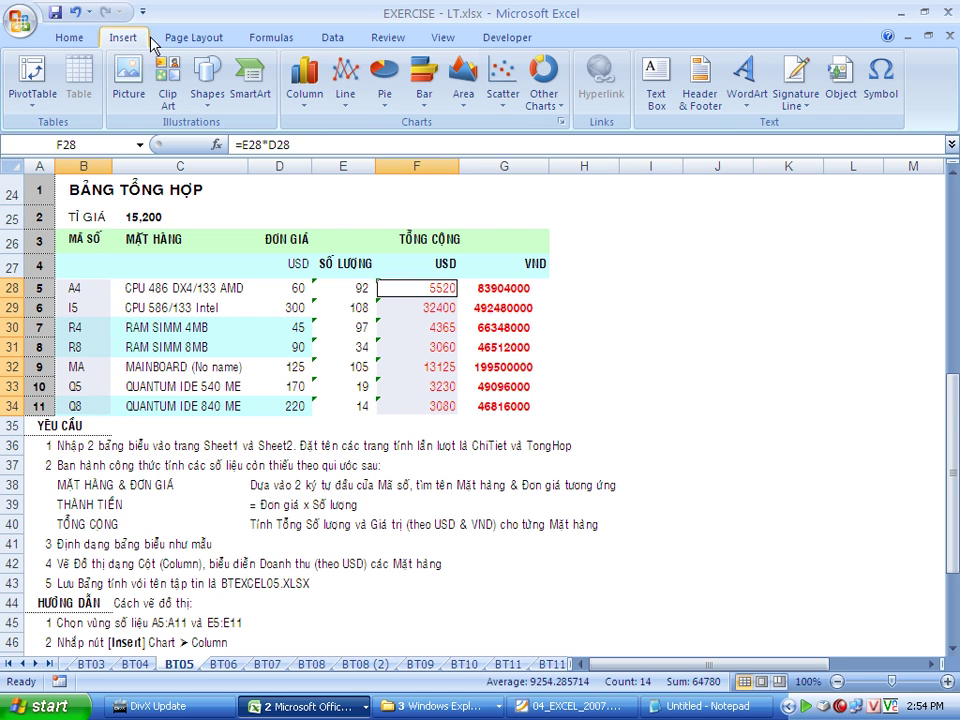
pyautogui.click(314, 112)
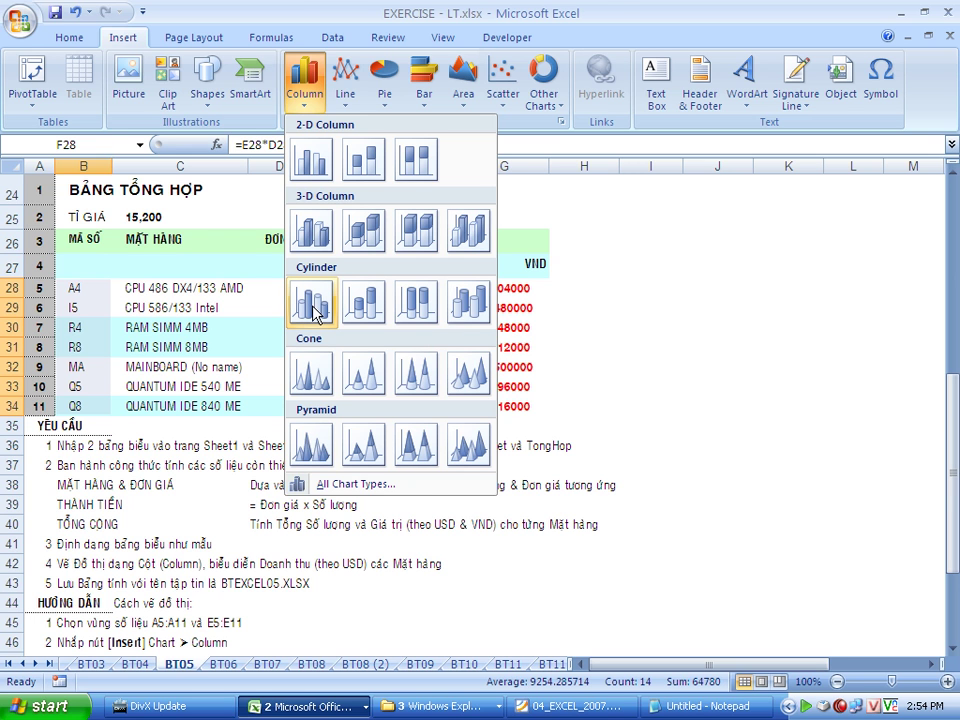
pyautogui.click(313, 311)
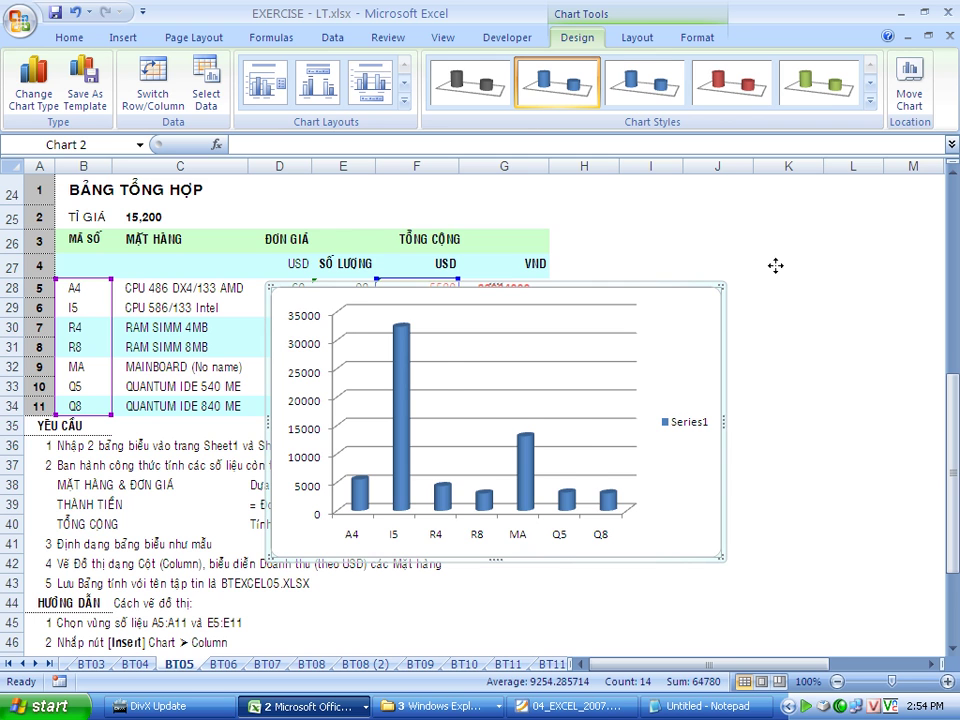
# Step: Move the chart beside the table, delete gridlines and legend, and apply a layout with chart and axis titles
pyautogui.moveTo(804, 251); pyautogui.dragTo(789, 274)
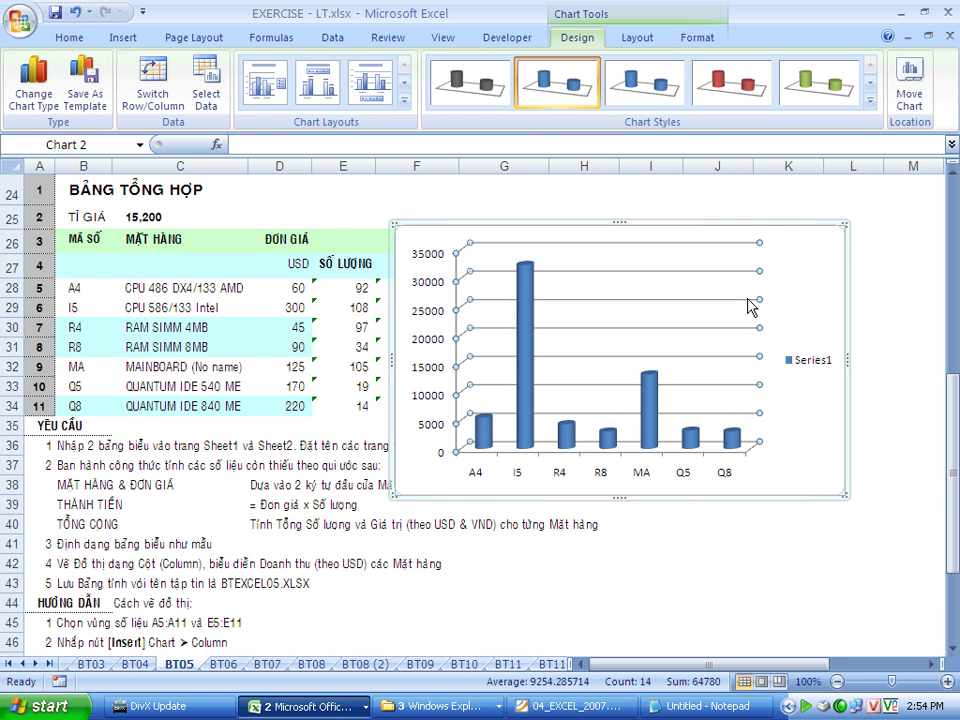
pyautogui.press('Delete')
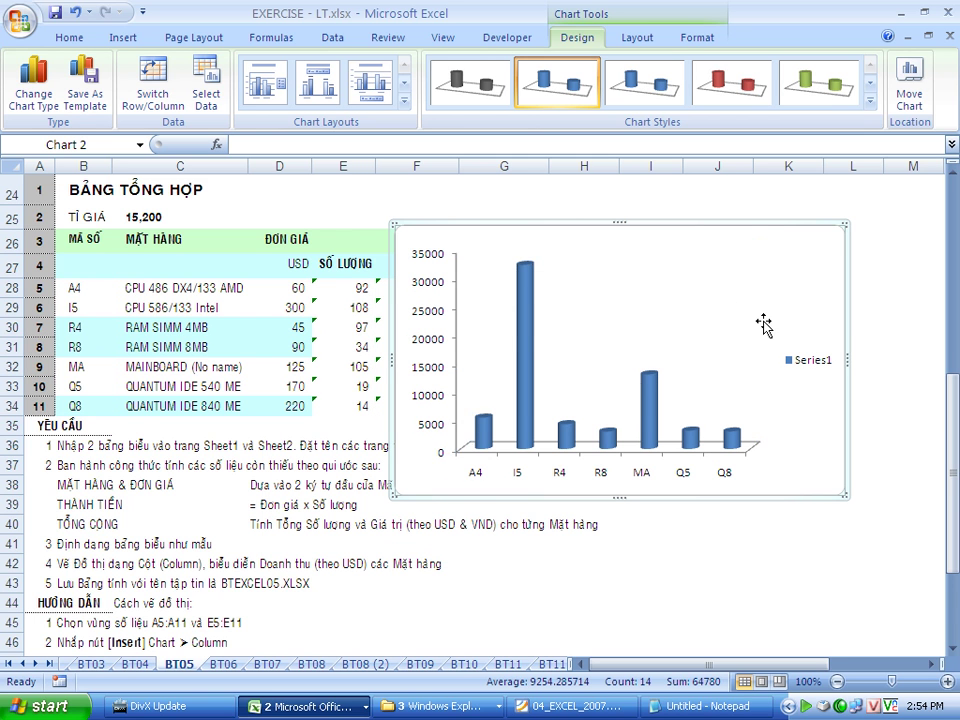
pyautogui.click(805, 360)
pyautogui.press('Delete')
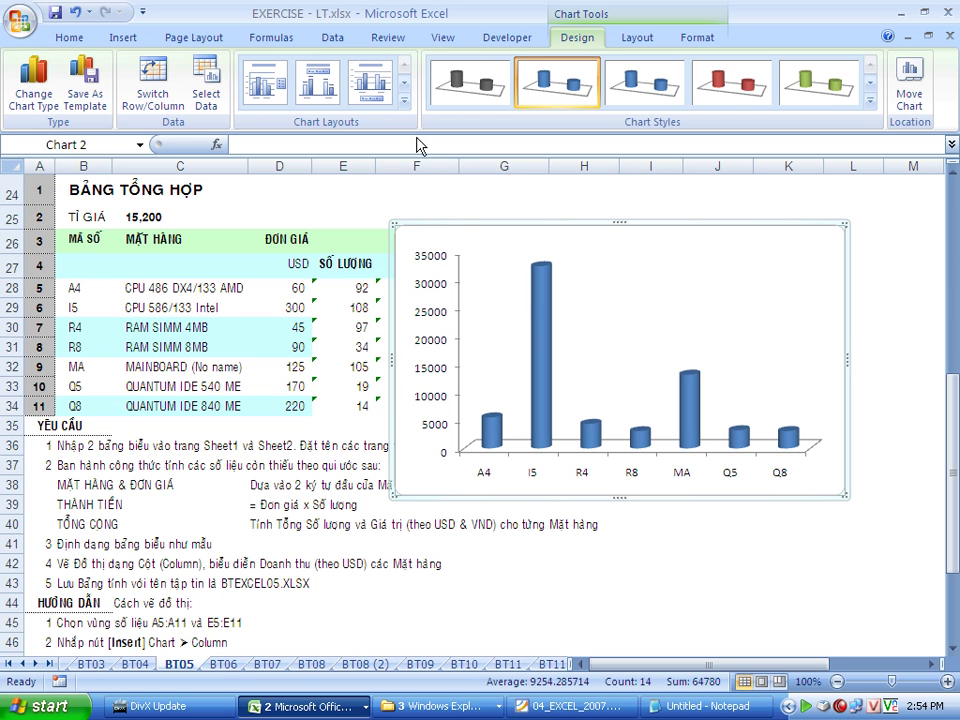
pyautogui.click(405, 101)
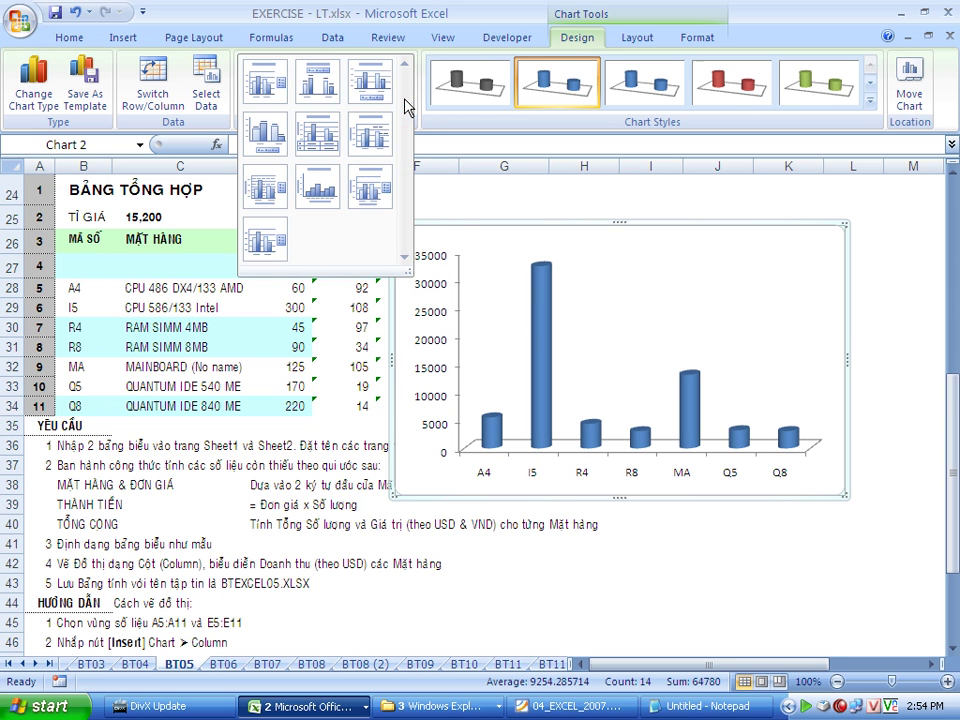
pyautogui.click(318, 207)
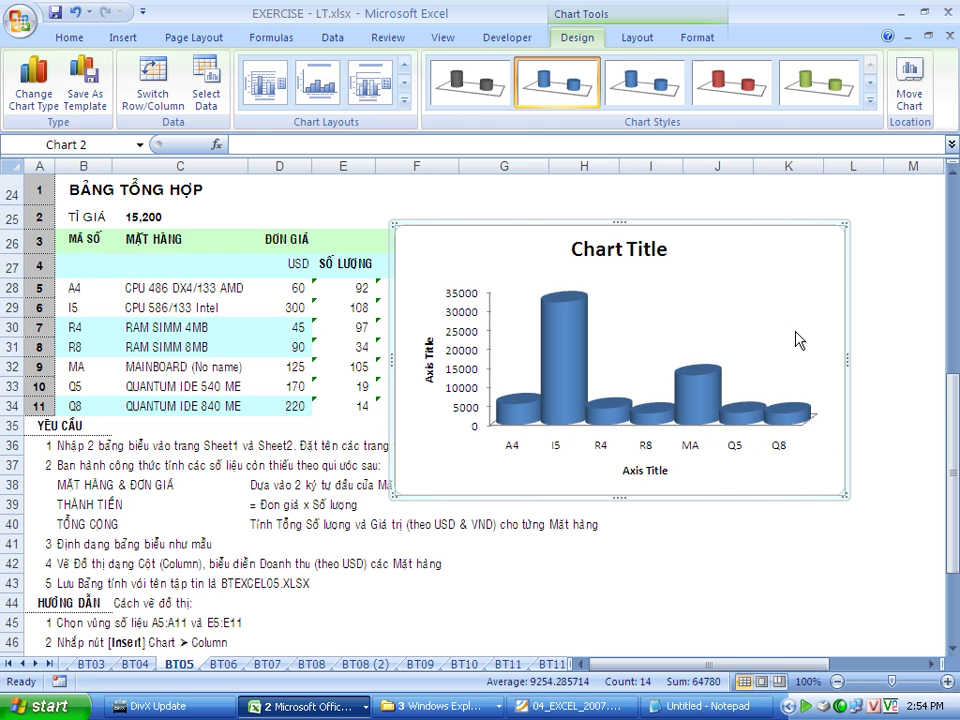
# Step: Set the chart's 3-D Y rotation to 0° so the cylinders face straight on
pyautogui.rightClick(820, 271)
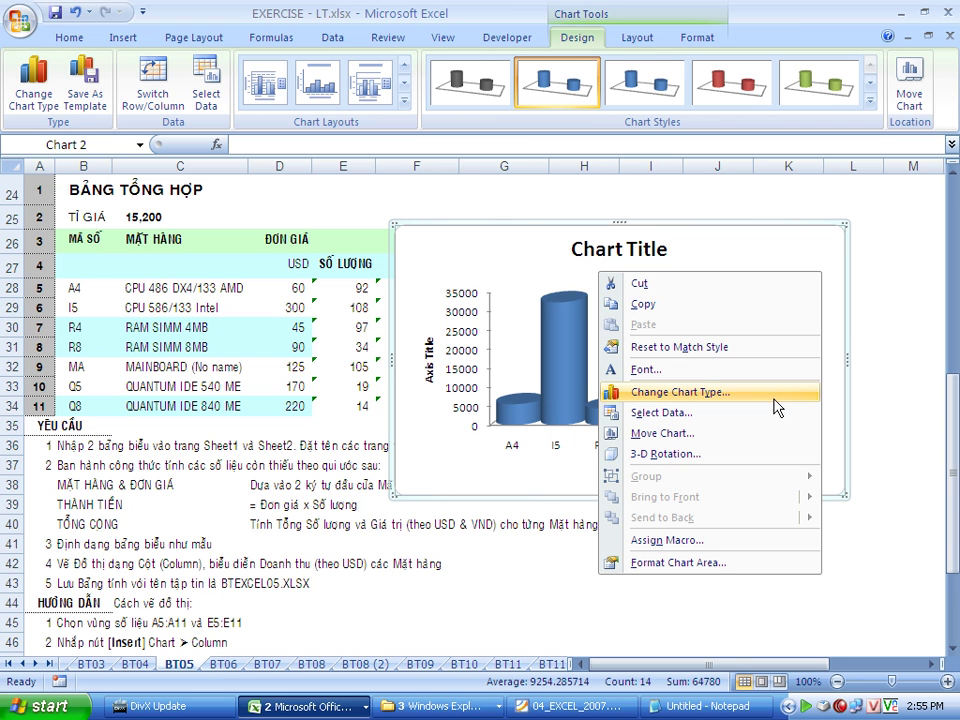
pyautogui.click(740, 453)
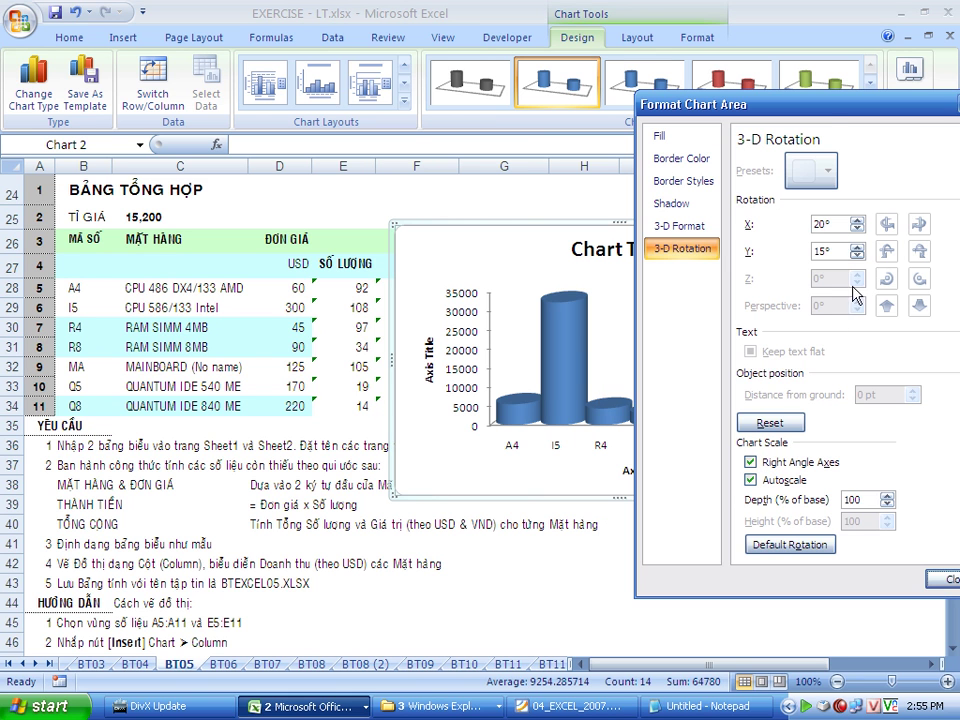
pyautogui.moveTo(850, 113); pyautogui.dragTo(875, 115)
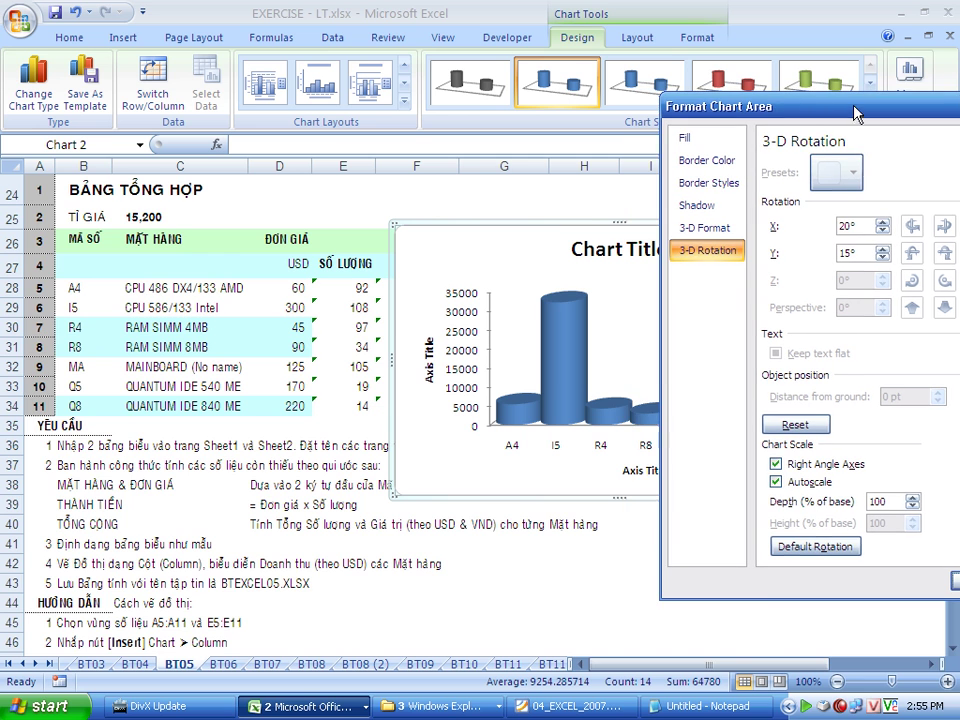
pyautogui.moveTo(735, 664); pyautogui.dragTo(755, 664)
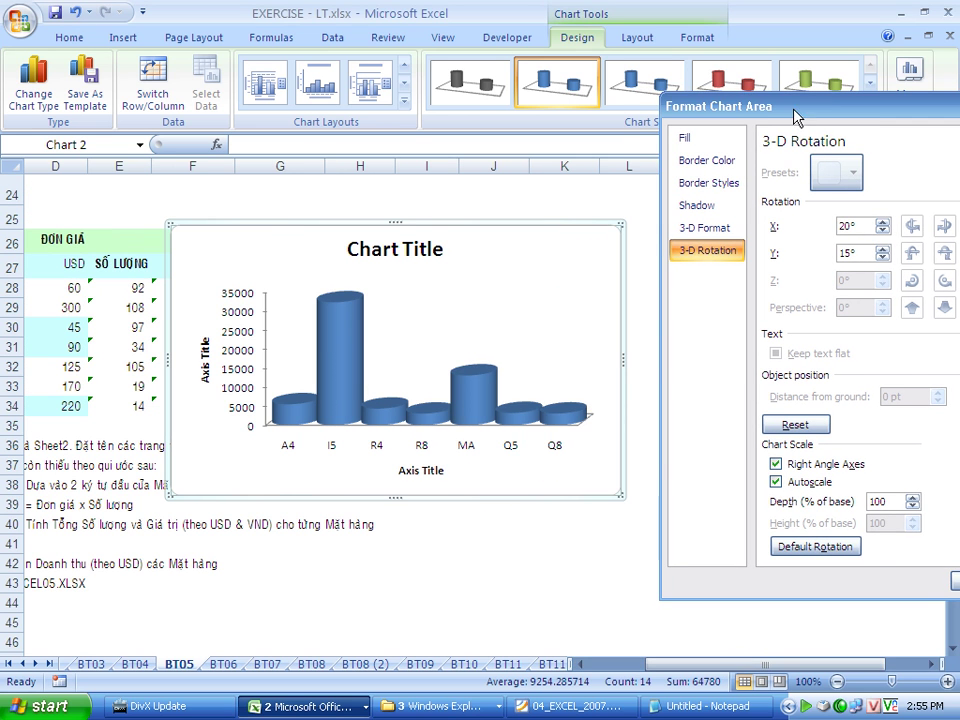
pyautogui.moveTo(796, 112); pyautogui.dragTo(724, 114)
pyautogui.click(810, 259)
pyautogui.doubleClick(810, 259)
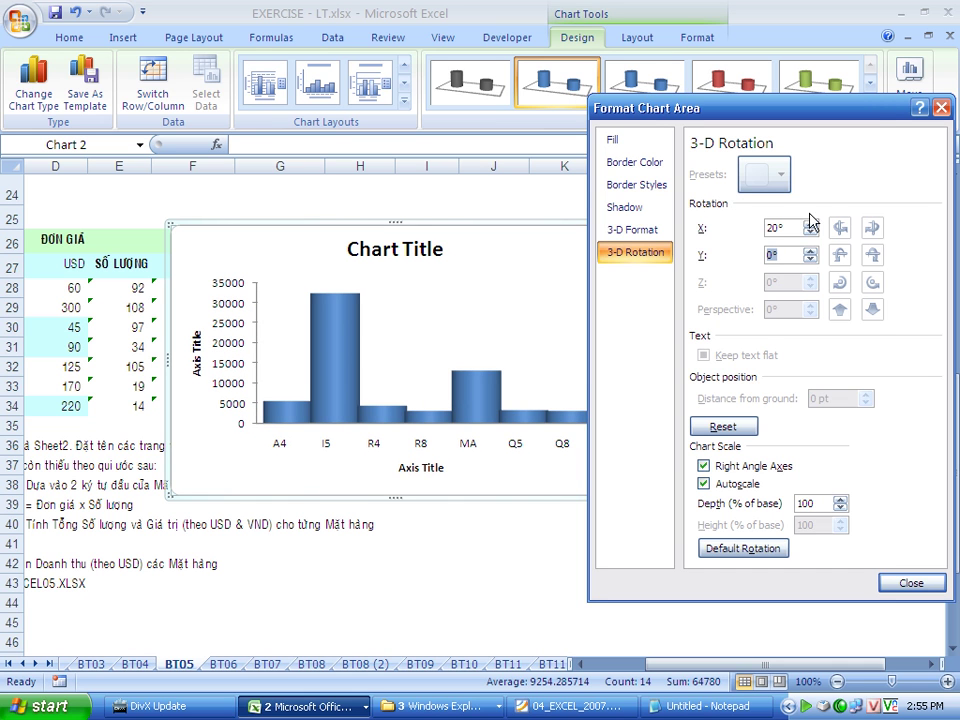
pyautogui.click(941, 107)
pyautogui.click(577, 342)
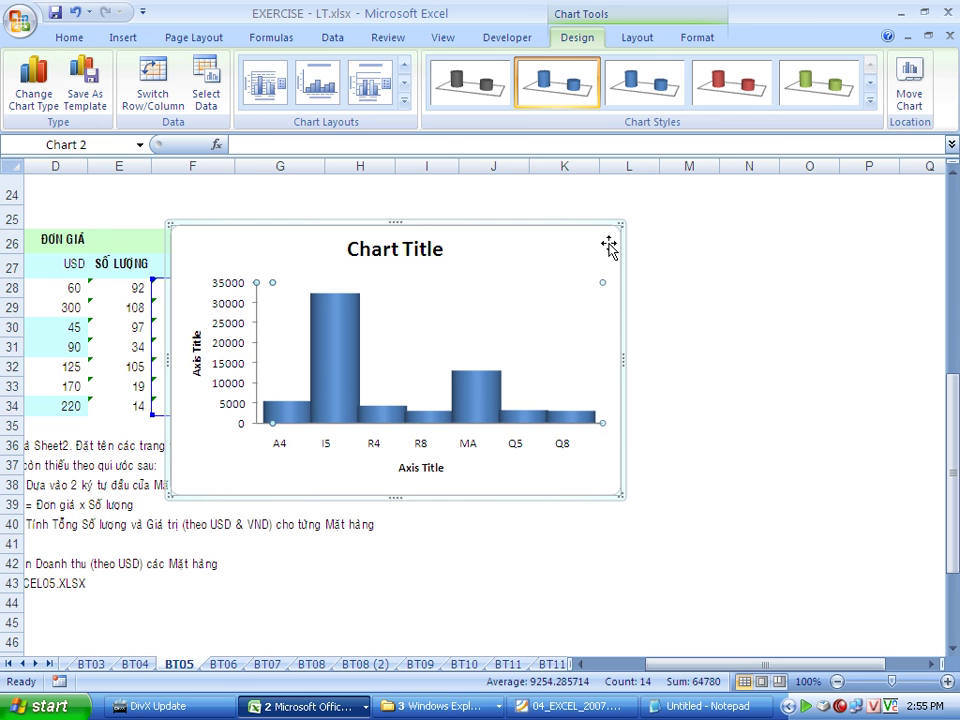
# Step: Shrink the chart, move it right of the totals table, and delete the vertical axis title
pyautogui.moveTo(620, 226); pyautogui.dragTo(562, 272)
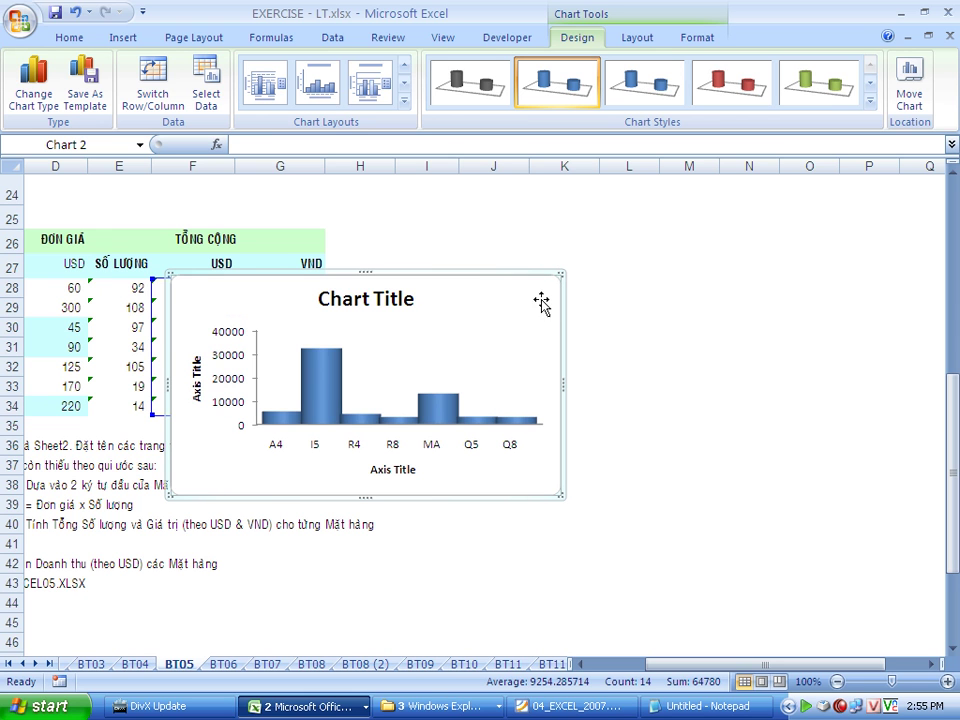
pyautogui.moveTo(743, 278); pyautogui.dragTo(771, 321)
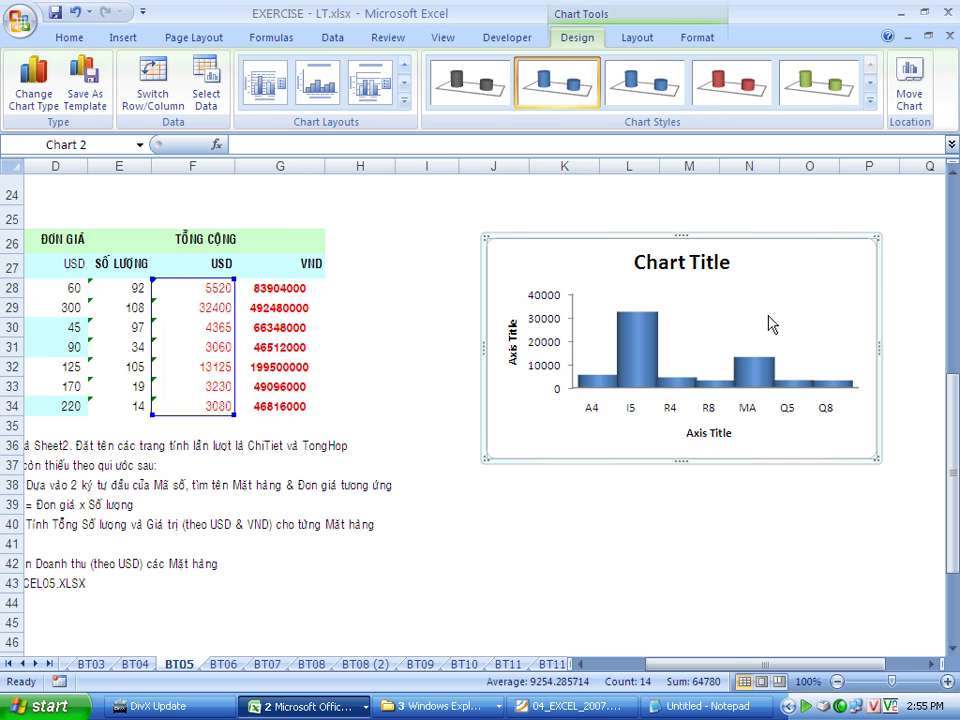
pyautogui.click(665, 498)
pyautogui.click(512, 335)
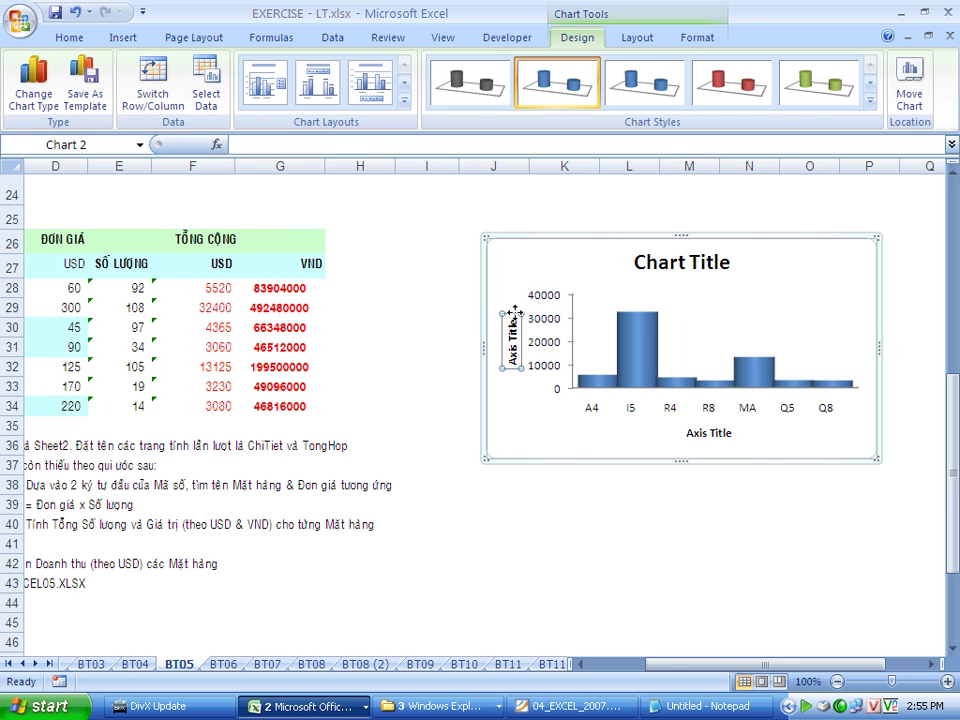
pyautogui.press('Delete')
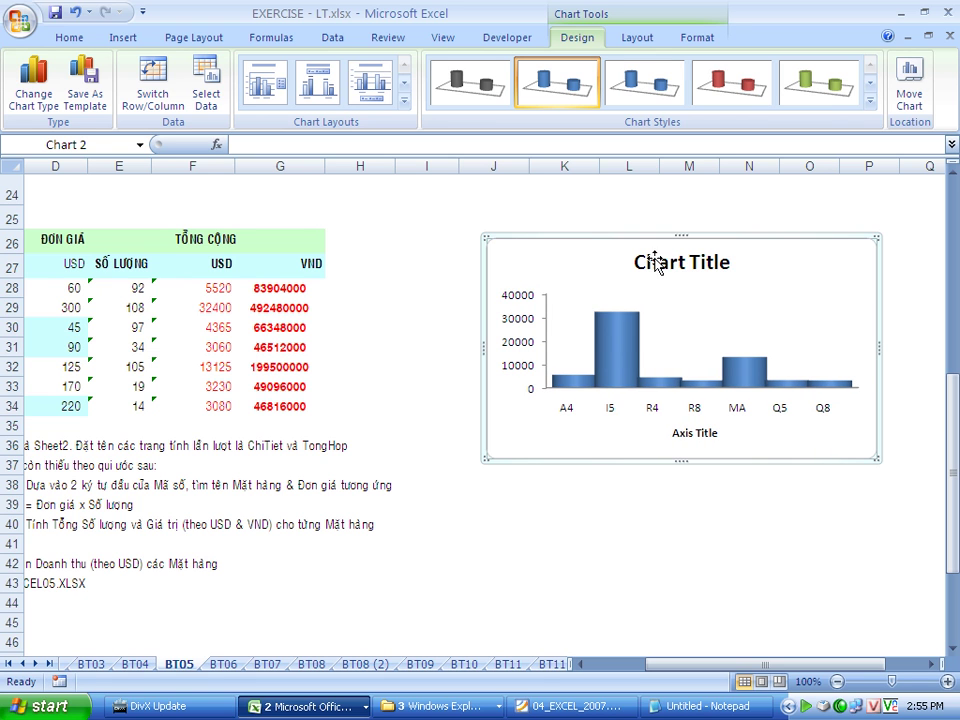
# Step: Drag the chart's edges to make it narrower and taller
pyautogui.click(534, 404)
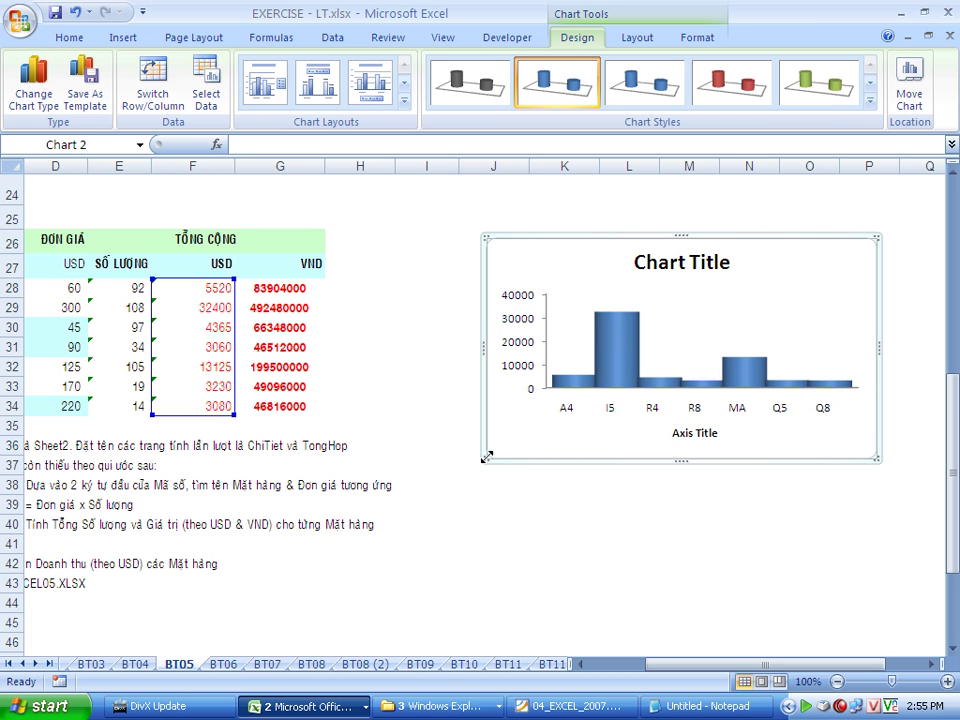
pyautogui.moveTo(545, 550); pyautogui.dragTo(547, 550)
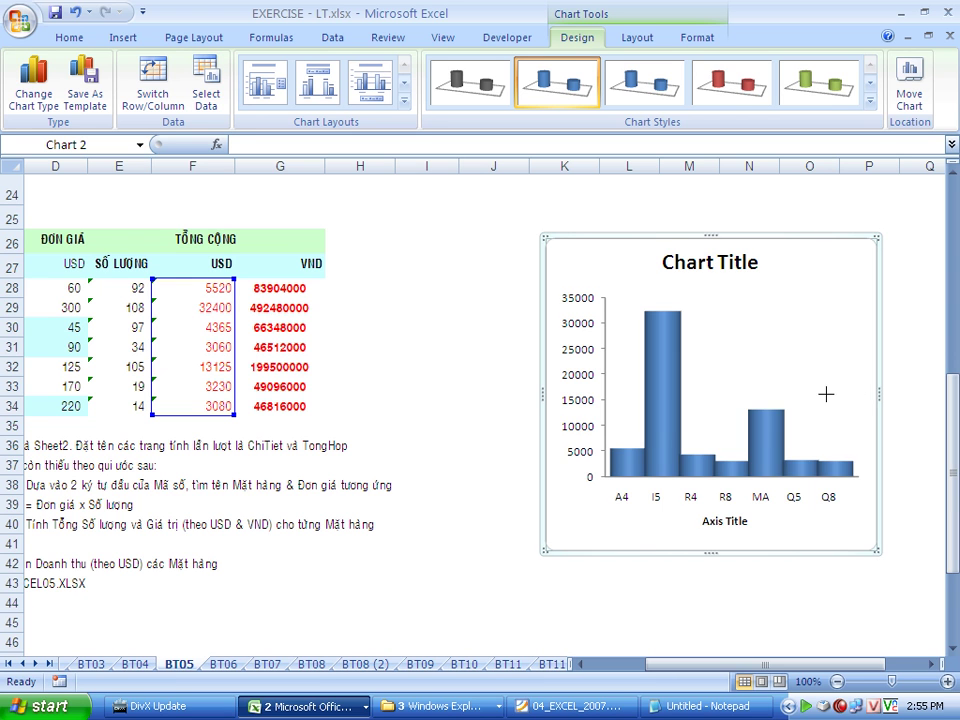
pyautogui.moveTo(832, 394); pyautogui.dragTo(823, 394)
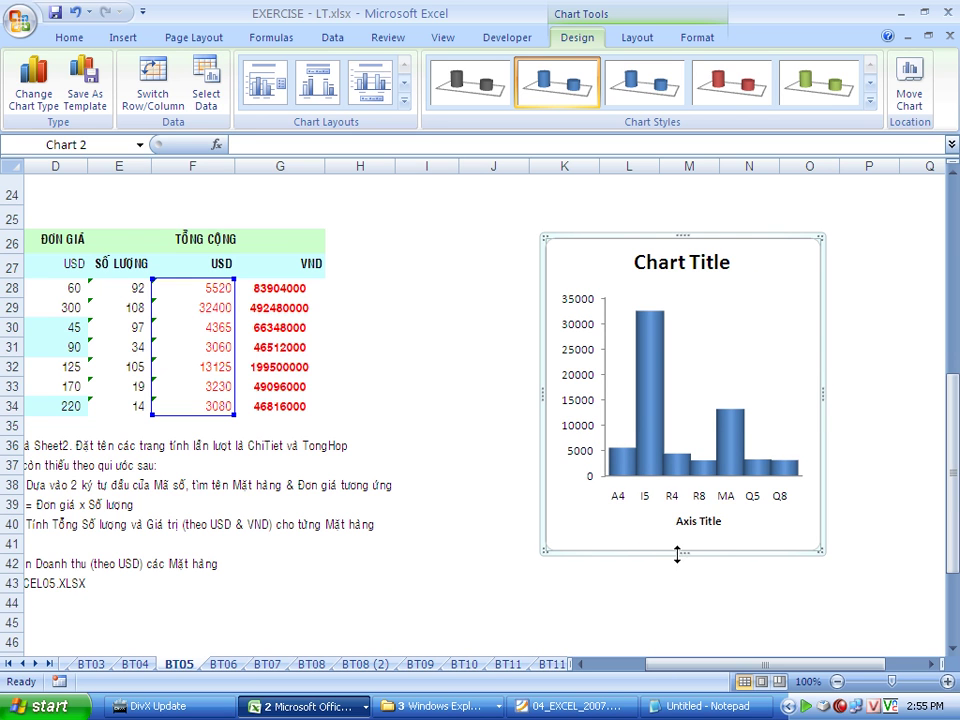
pyautogui.moveTo(679, 558); pyautogui.dragTo(680, 575)
pyautogui.click(857, 456)
pyautogui.click(797, 266)
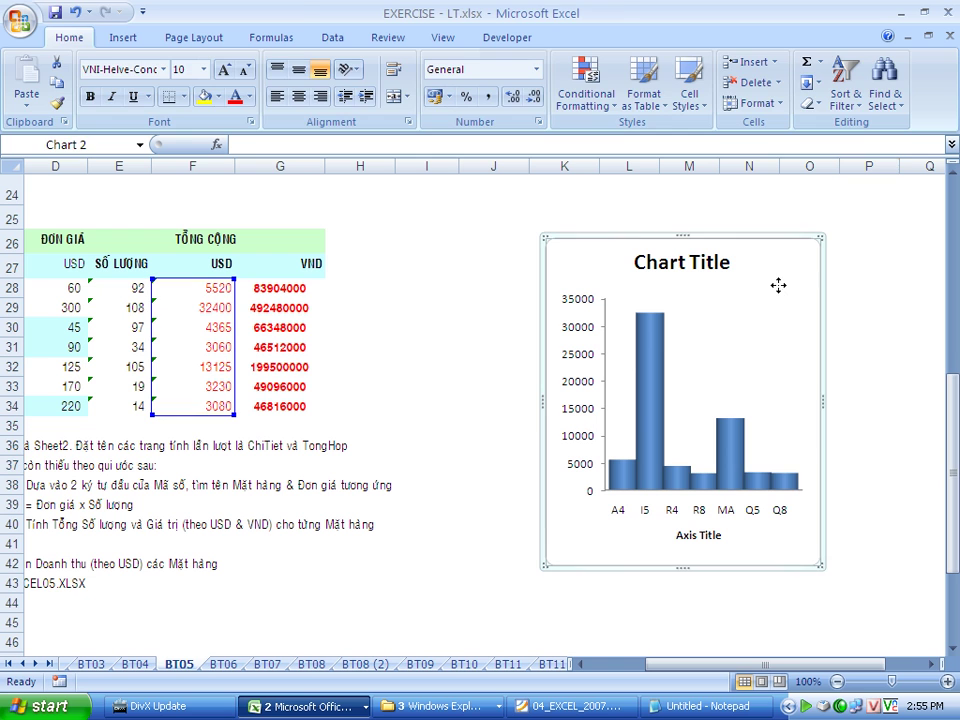
# Step: Turn on Rounded corners in the chart area's Border Styles
pyautogui.rightClick(797, 266)
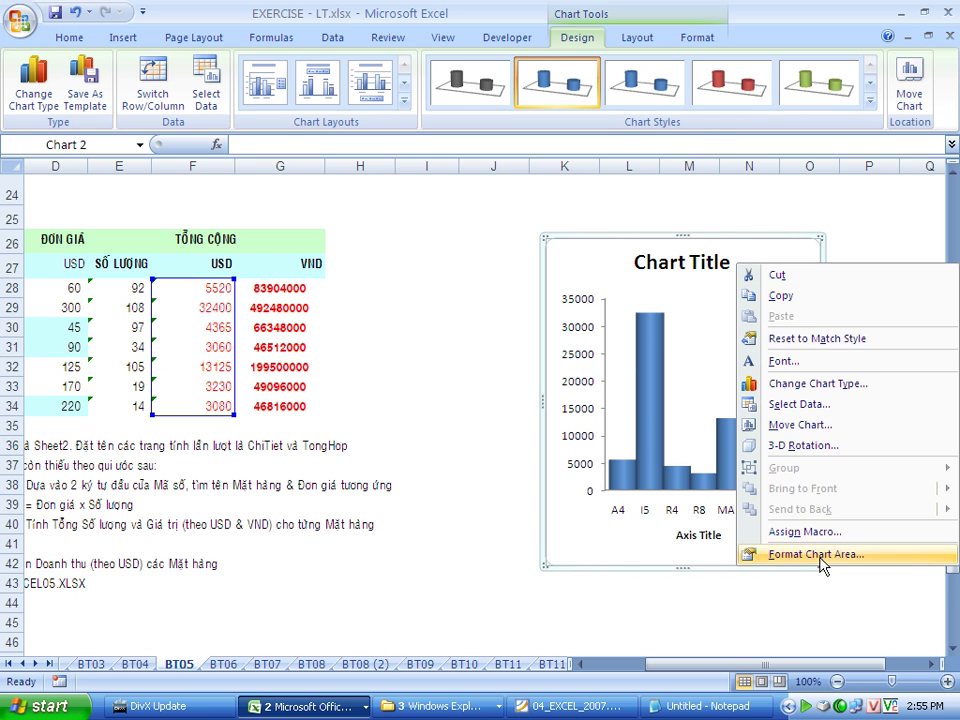
pyautogui.click(763, 555)
pyautogui.click(638, 207)
pyautogui.click(640, 185)
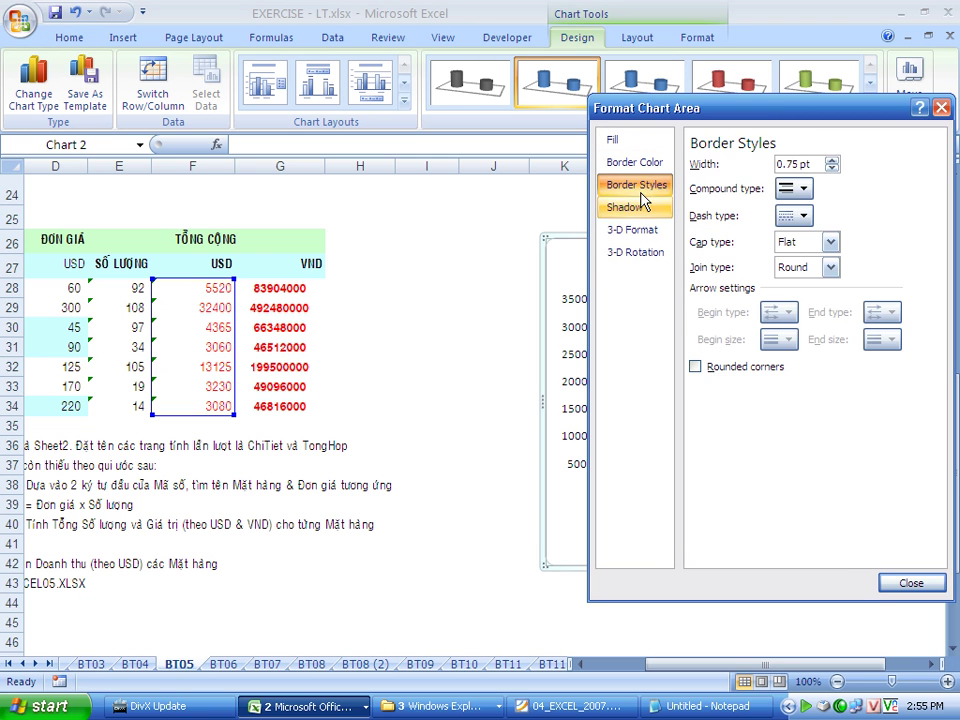
pyautogui.click(696, 367)
pyautogui.click(911, 583)
pyautogui.click(874, 424)
pyautogui.click(716, 272)
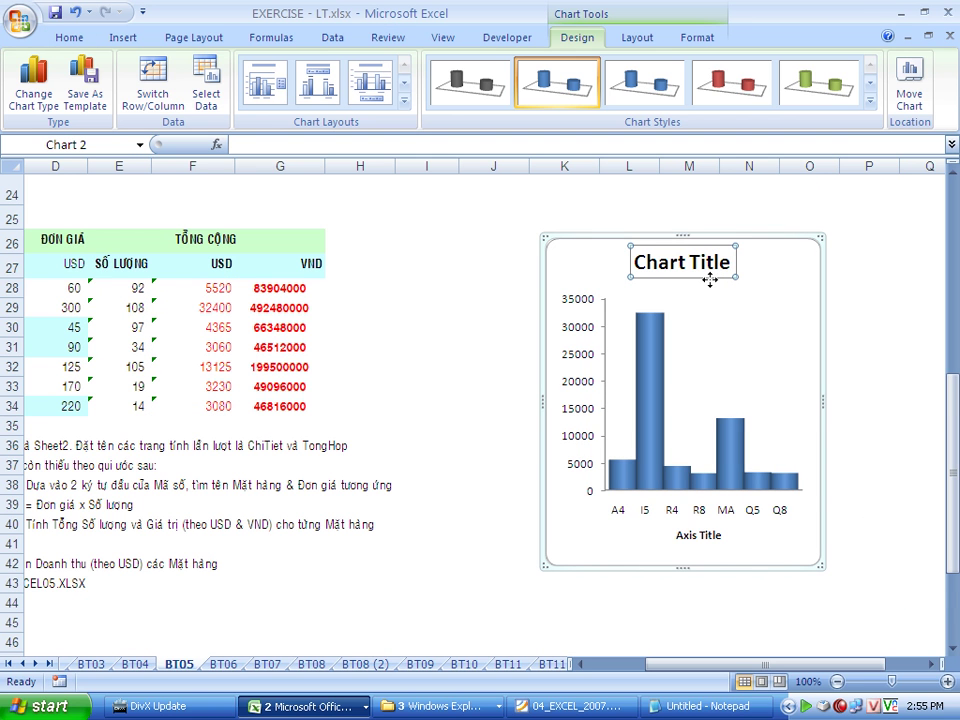
# Step: Replace the 'Chart Title' placeholder with 'Biểu đồ doanh thu'
pyautogui.click(466, 152)
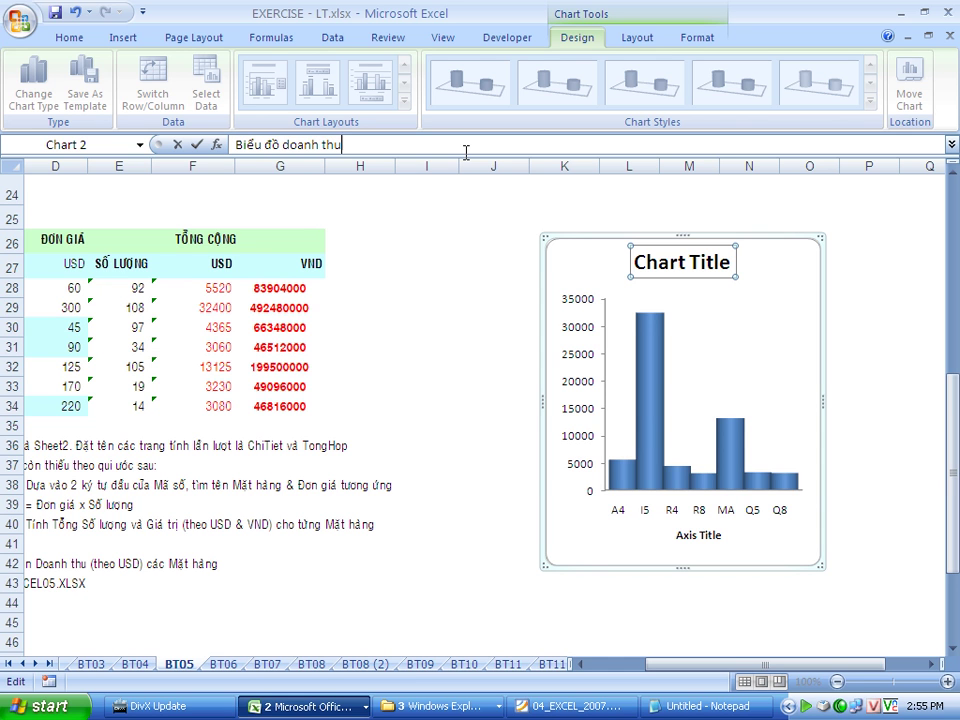
pyautogui.write('u')
pyautogui.press('Return')
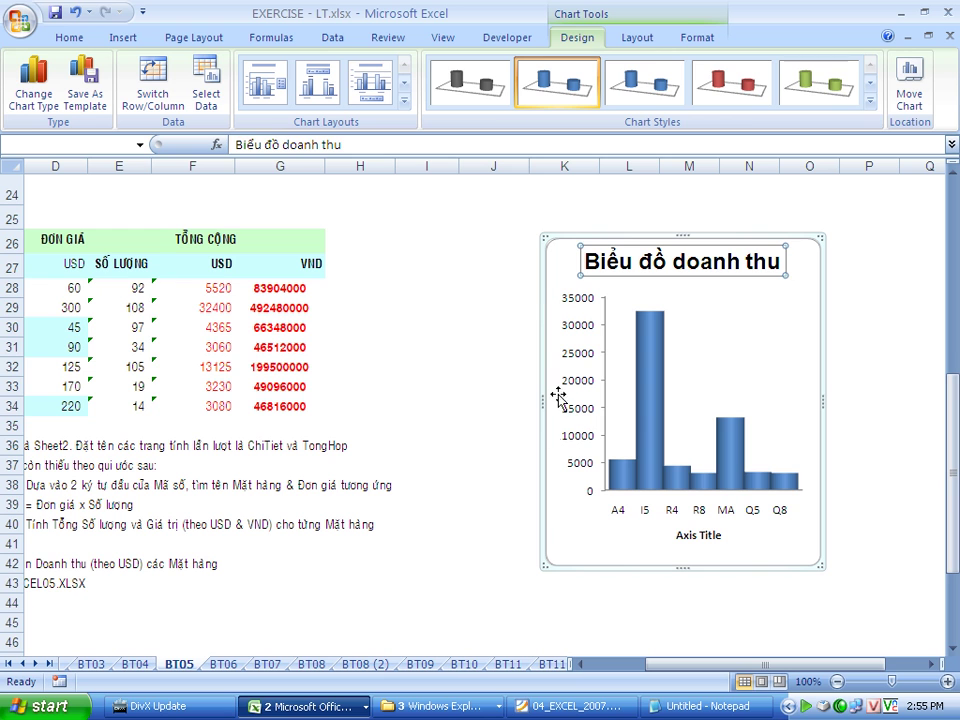
pyautogui.click(558, 402)
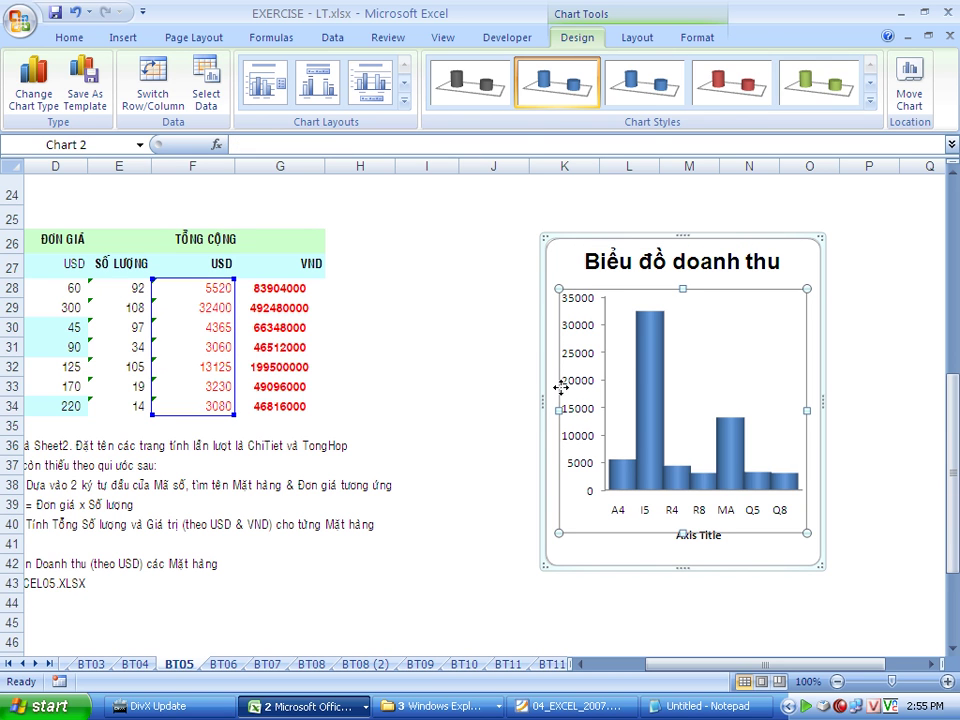
# Step: Add a horizontal value-axis title reading 'Doanh thu'
pyautogui.click(637, 37)
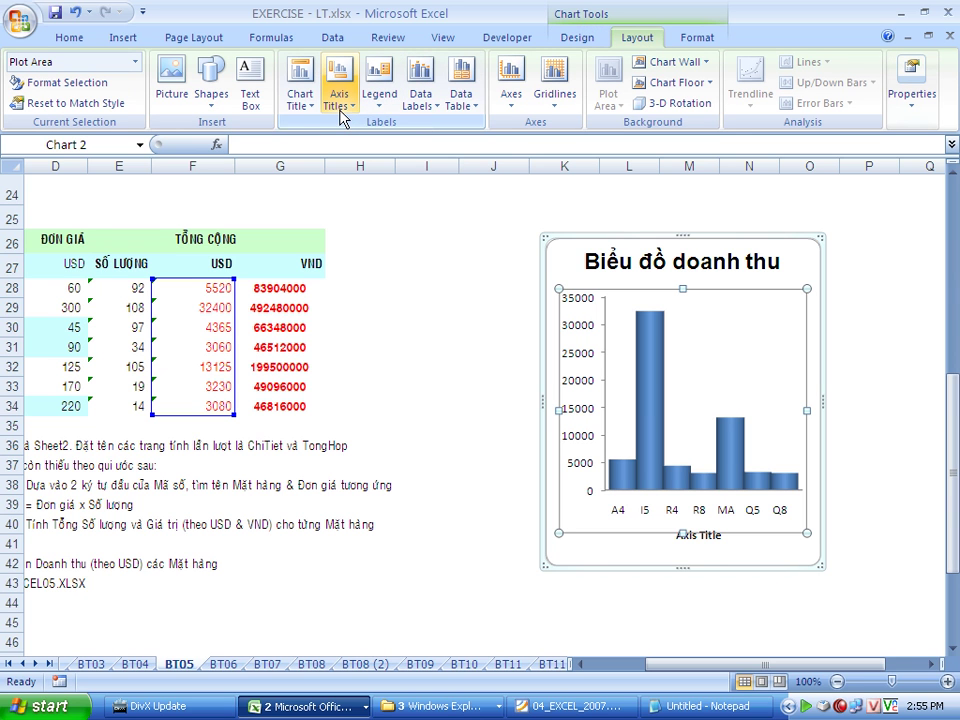
pyautogui.click(340, 110)
pyautogui.moveTo(411, 146)
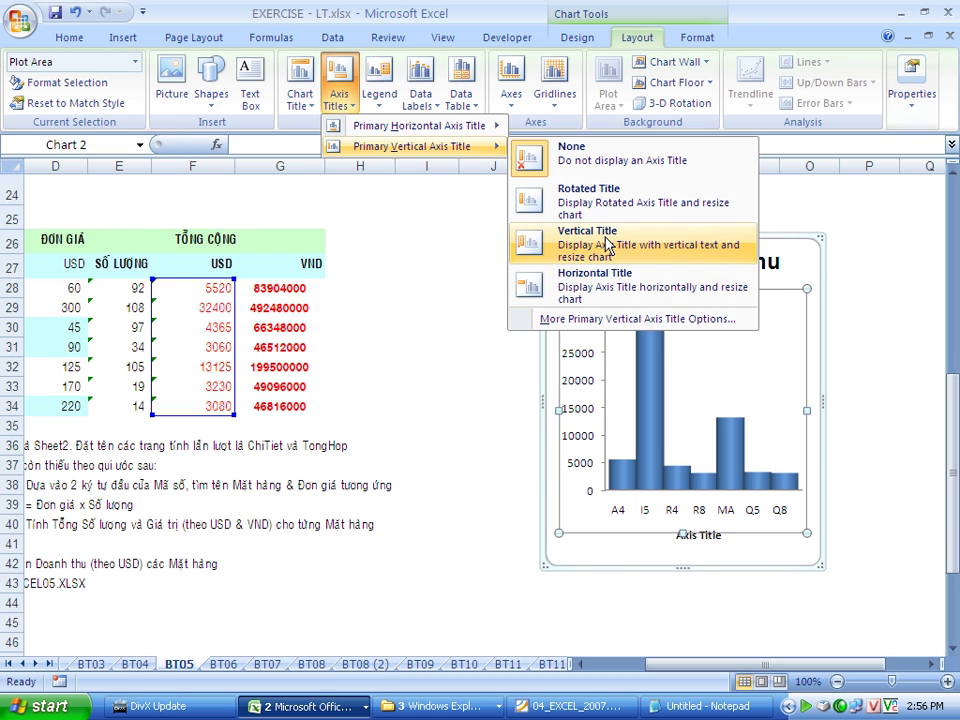
pyautogui.click(611, 282)
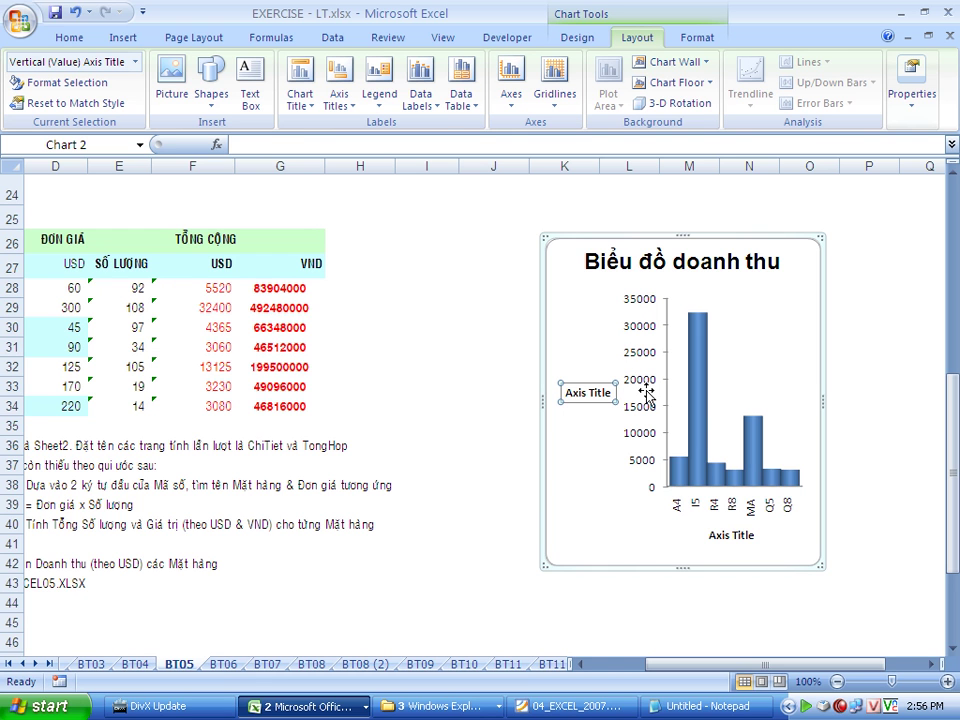
pyautogui.write('Doanh thu')
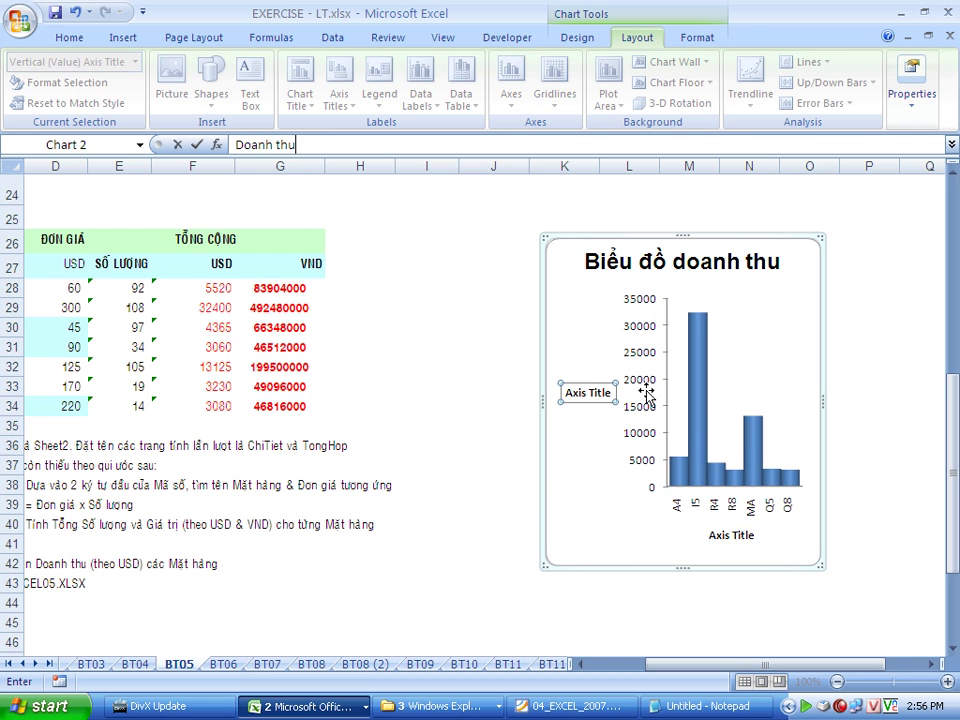
pyautogui.press('Return')
# Step: Change the category axis title to 'Mã hàng' and widen the chart slightly to the right
pyautogui.click(730, 535)
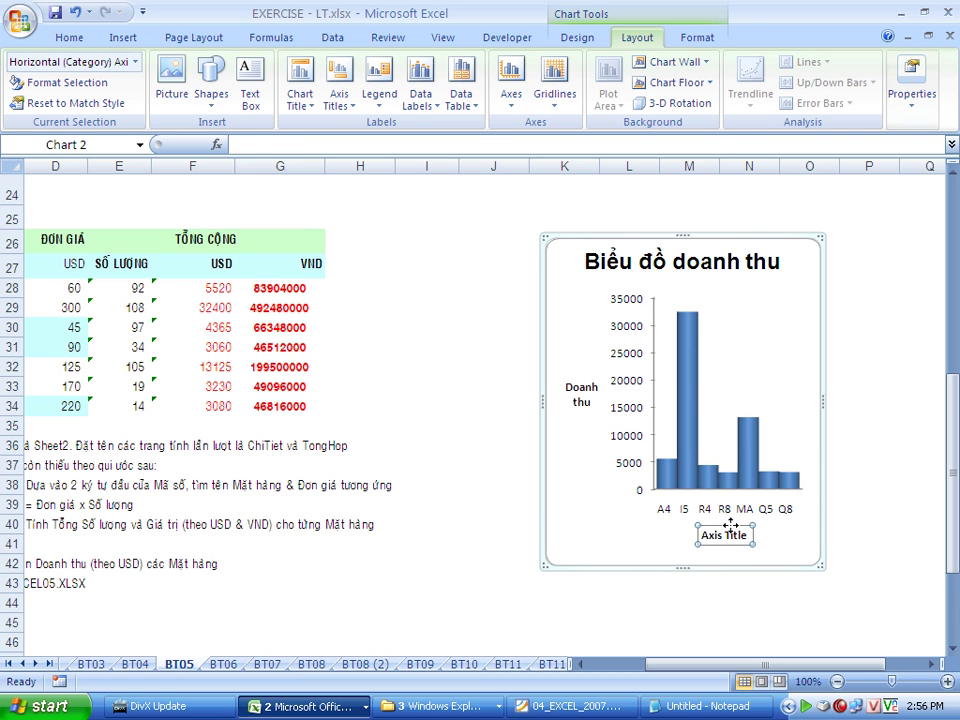
pyautogui.write('Mã')
pyautogui.write(' hang')
pyautogui.press('Return')
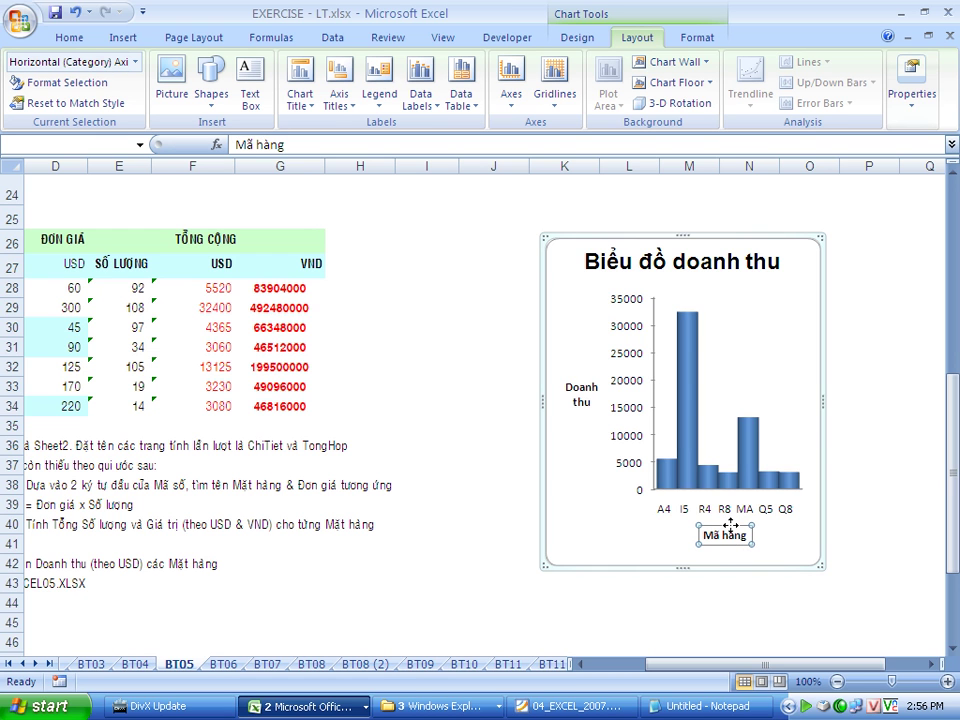
pyautogui.click(815, 400)
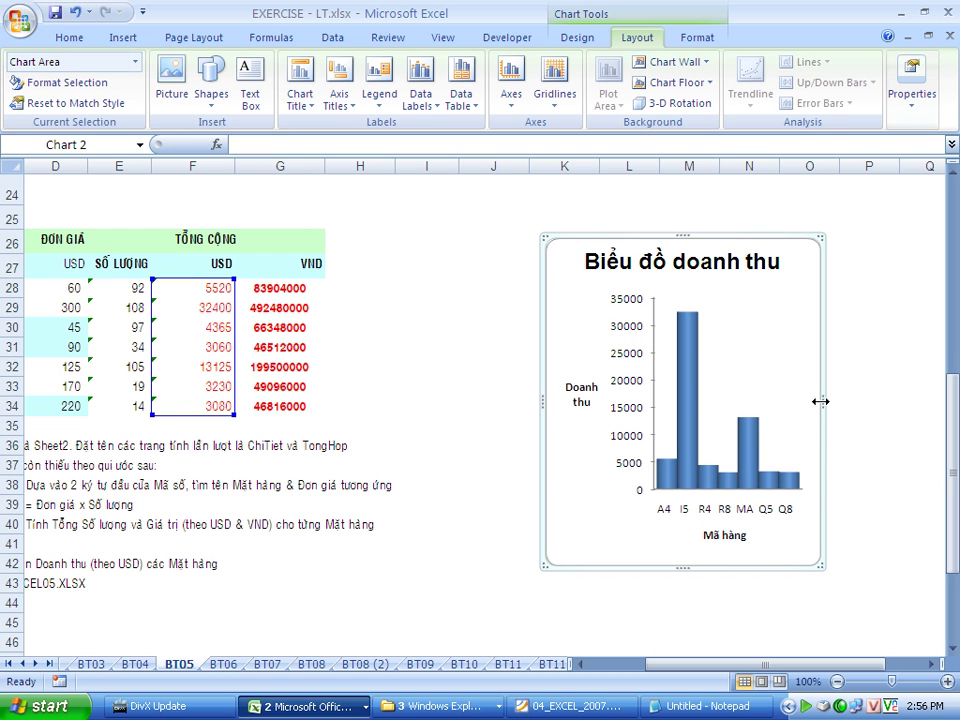
pyautogui.moveTo(860, 395); pyautogui.dragTo(862, 396)
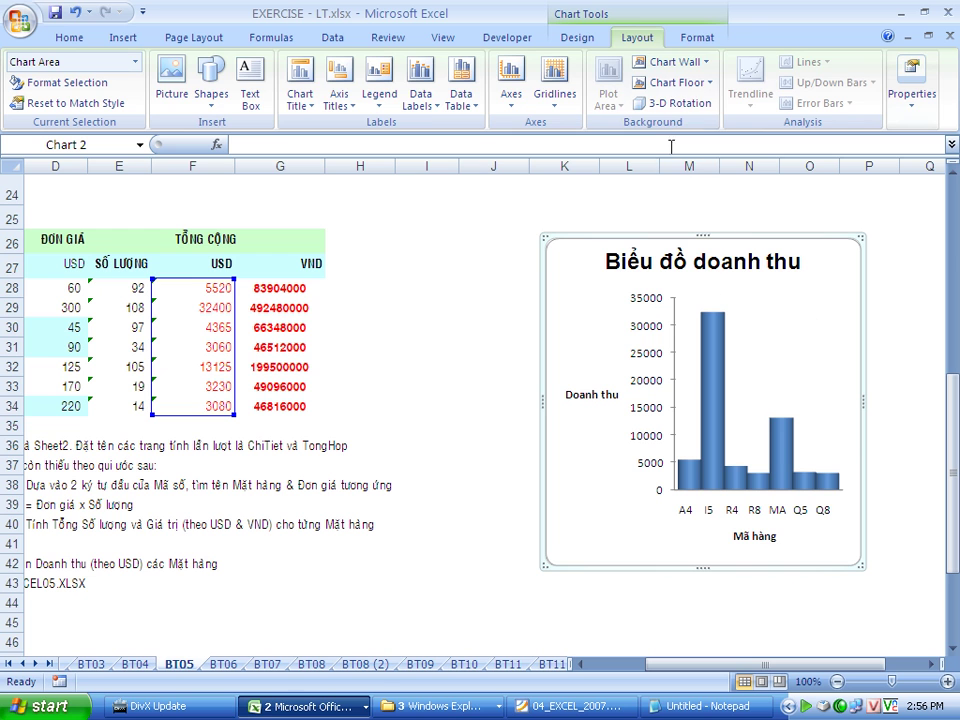
# Step: Apply a purple Glow shape effect around the chart's border
pyautogui.click(690, 37)
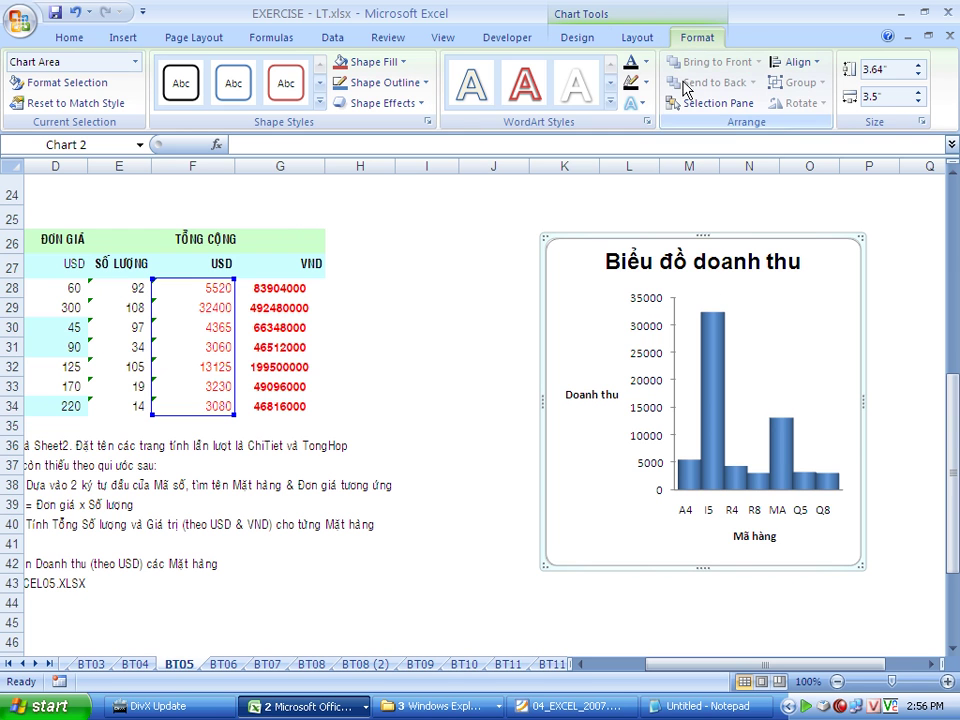
pyautogui.click(419, 101)
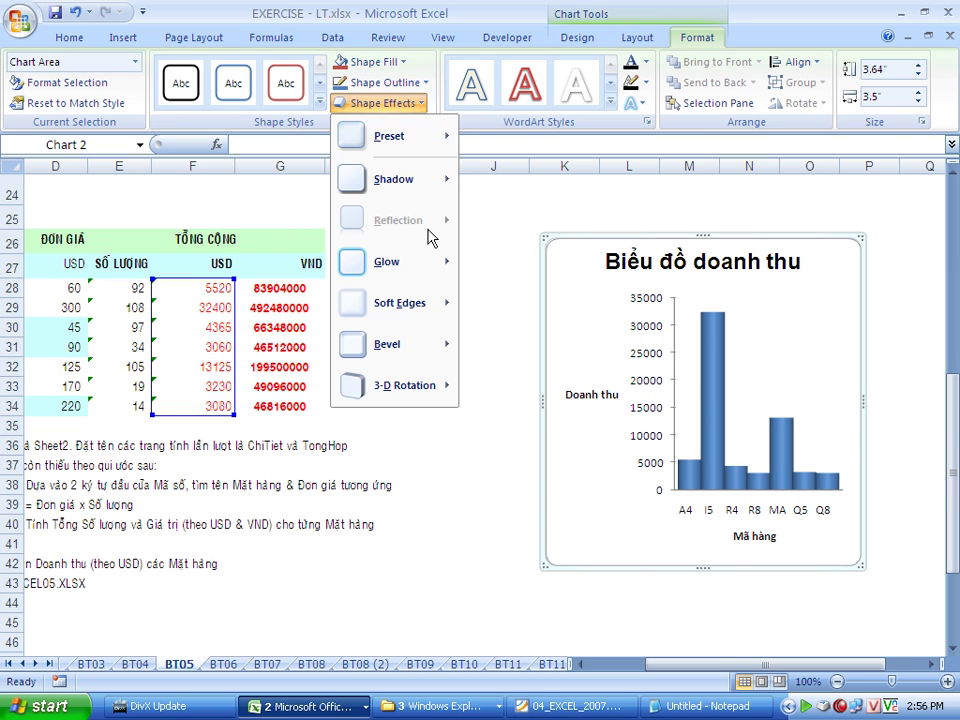
pyautogui.moveTo(394, 262)
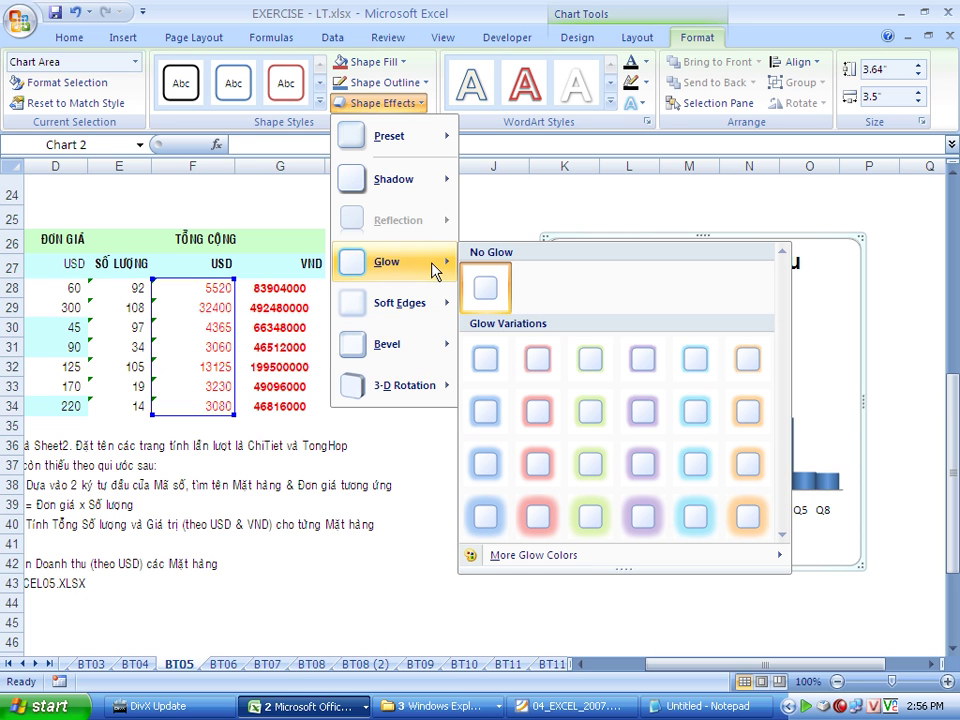
pyautogui.click(638, 521)
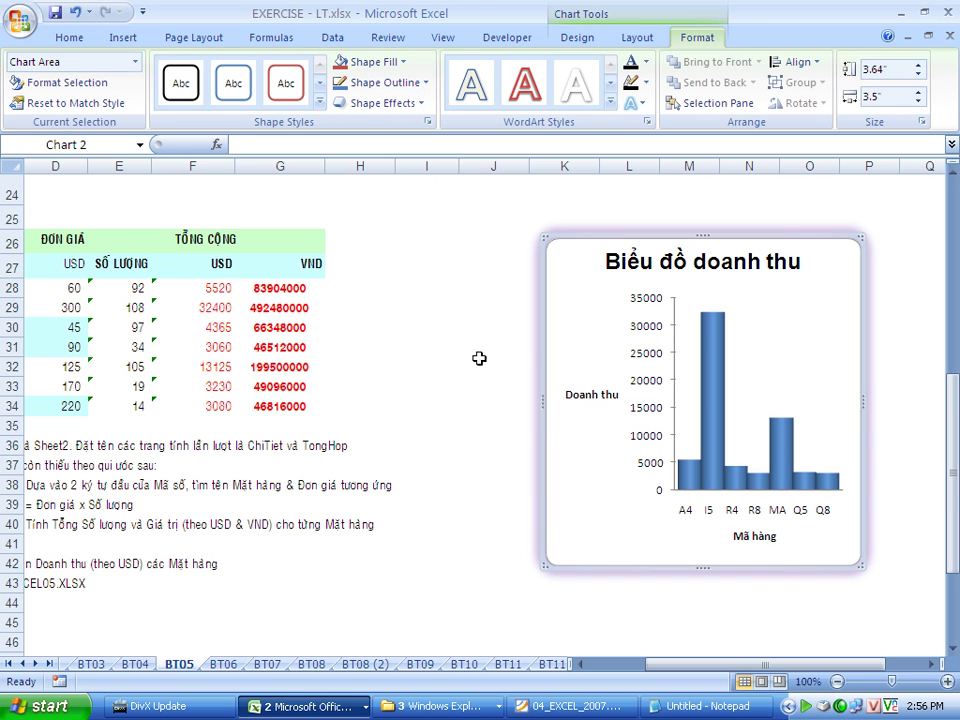
pyautogui.click(369, 291)
pyautogui.moveTo(650, 664)
pyautogui.mouseDown()
pyautogui.moveTo(655, 672)
pyautogui.moveTo(640, 668)
pyautogui.mouseUp()
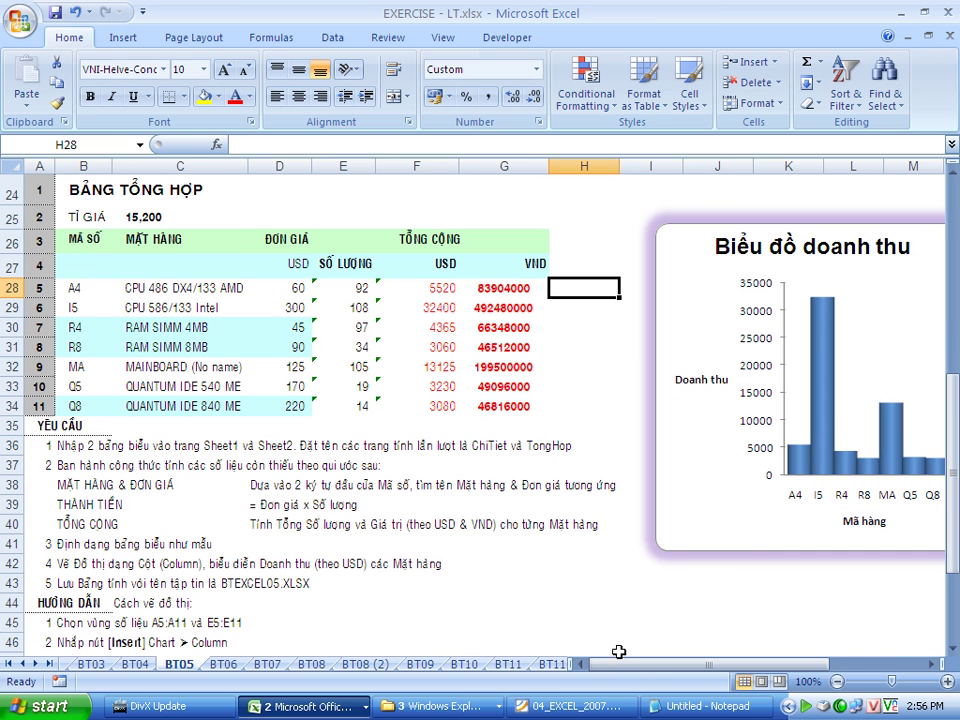